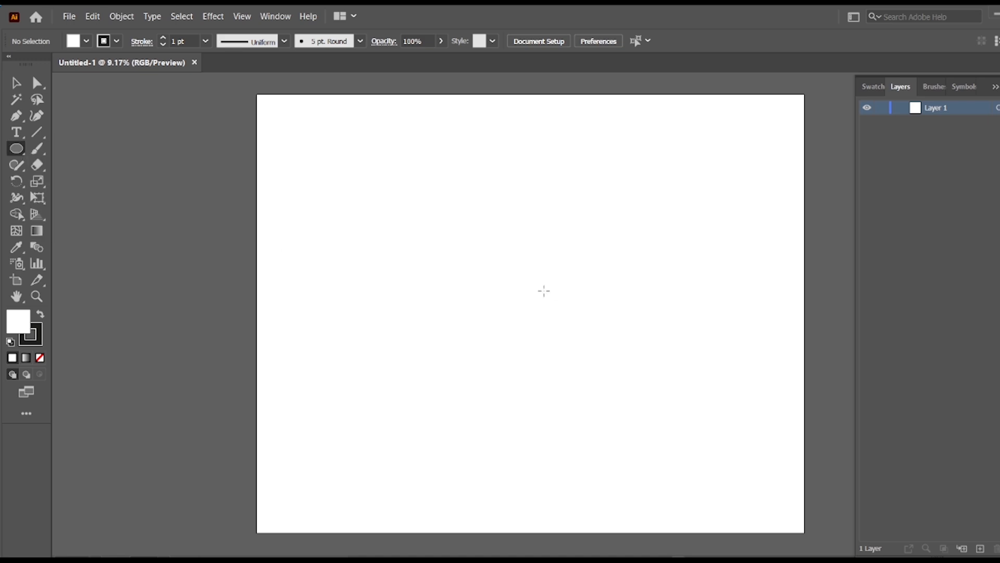
Draw a large circle near the middle of the artboard and set its stroke weight to 30 pt.
drag(515, 298, 636, 420)
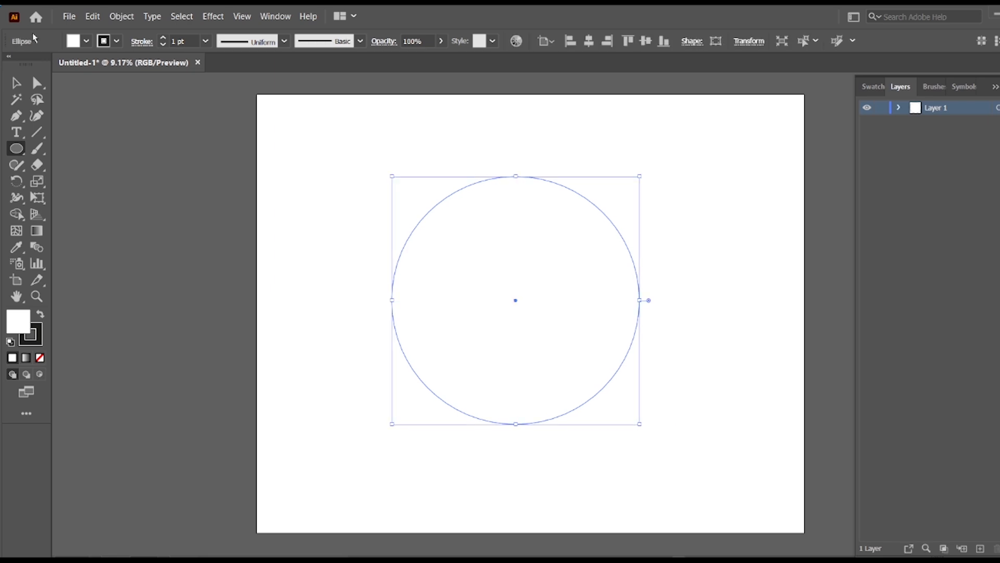
click(13, 84)
drag(326, 180, 807, 444)
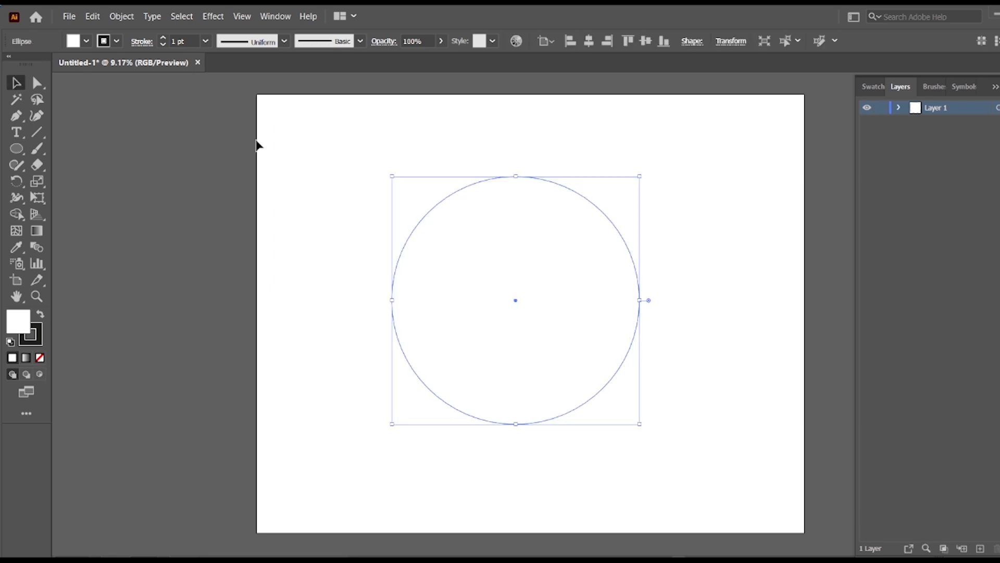
click(163, 39)
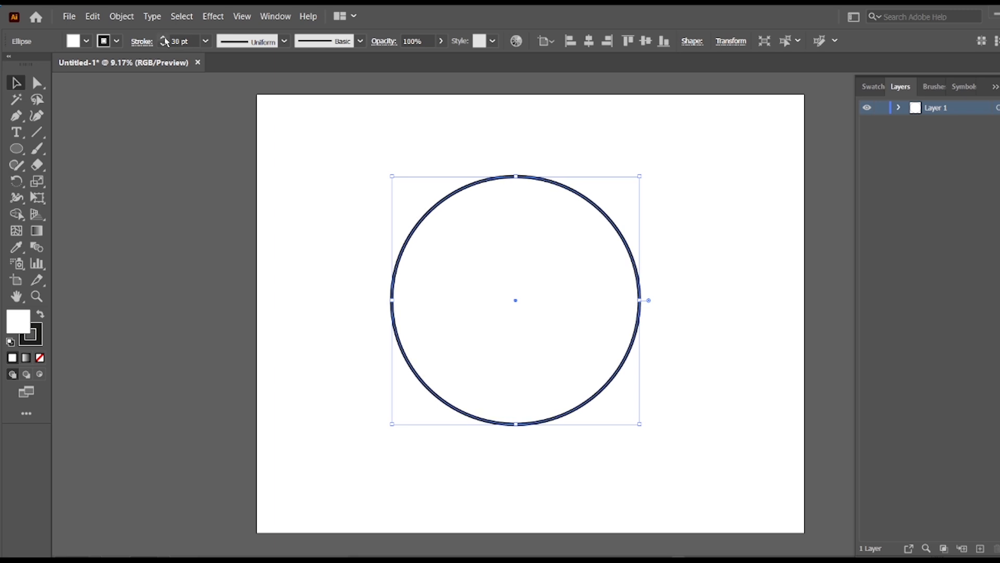
click(289, 178)
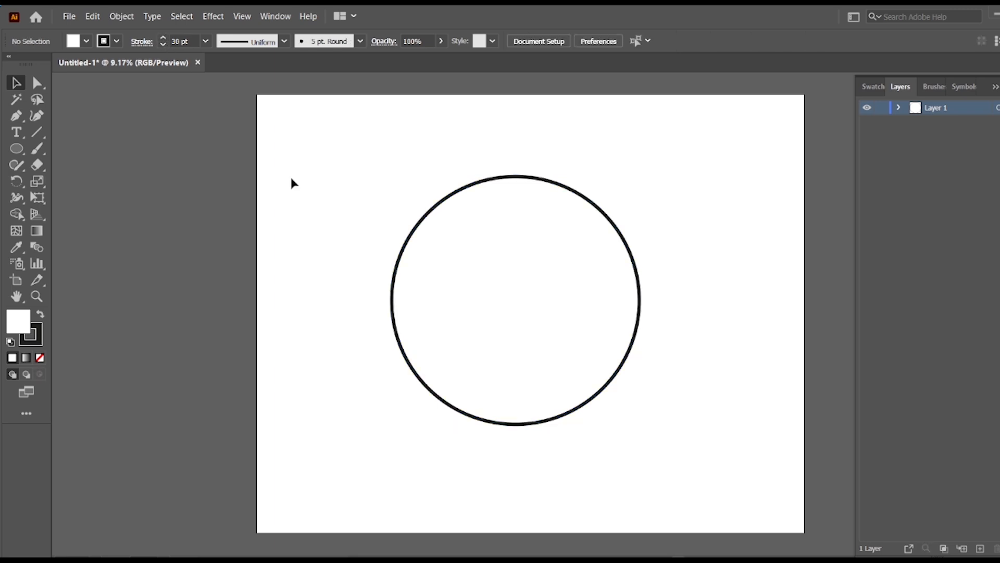
Copy the circle, paste it in front, and scale the copy down slightly around its centre to form a double ring.
click(598, 205)
click(93, 16)
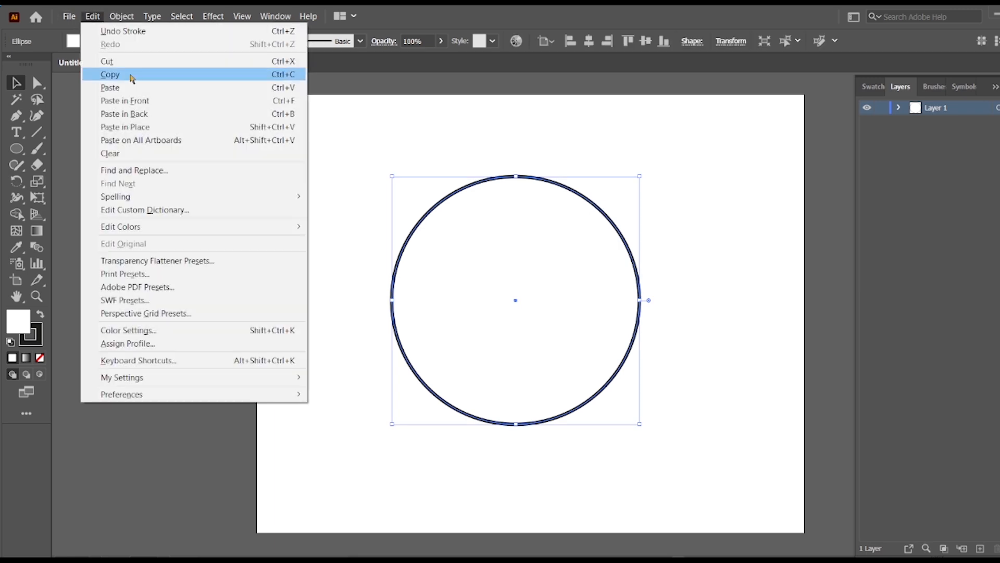
click(130, 77)
click(93, 16)
click(170, 102)
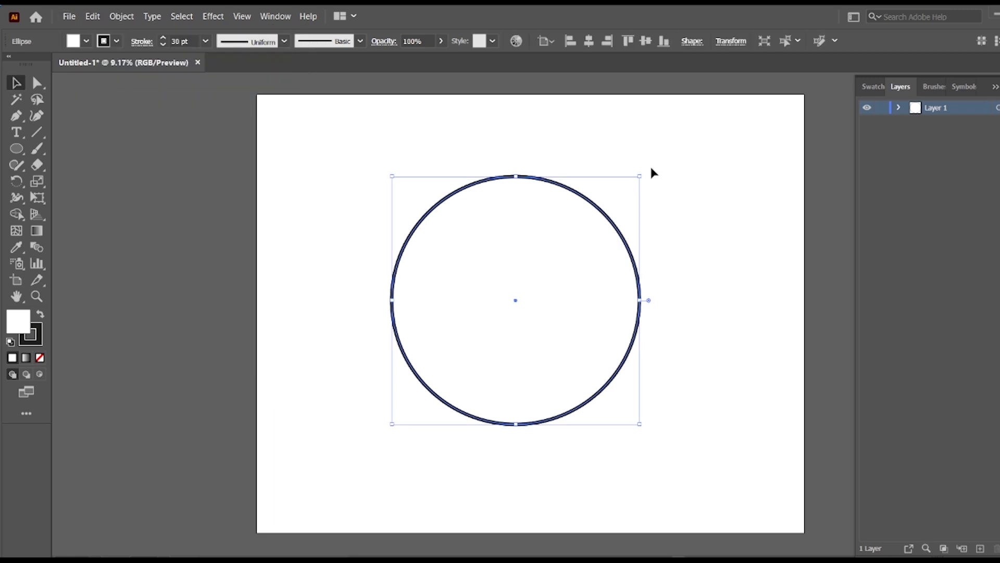
drag(639, 176, 628, 189)
click(710, 178)
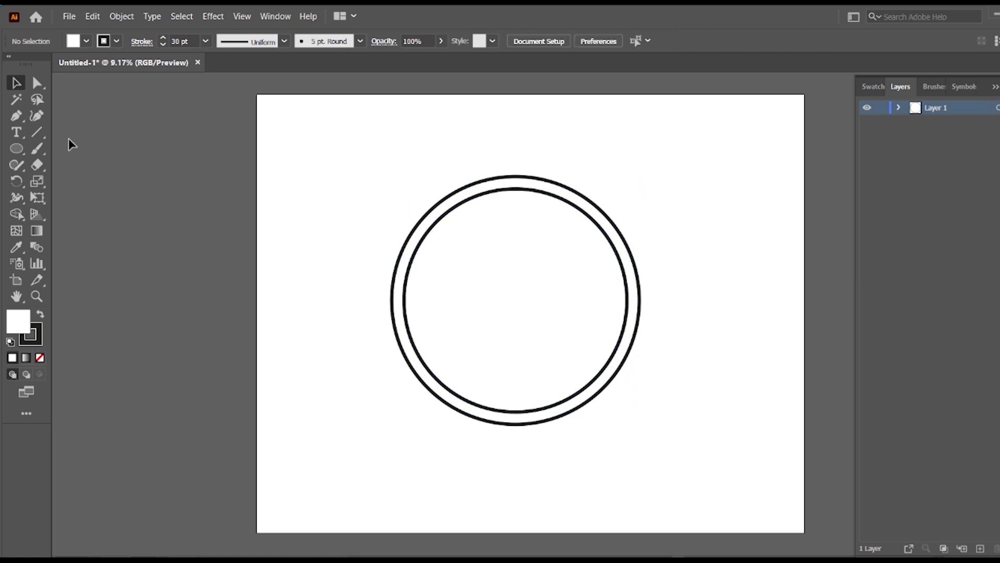
Show the rulers and add a vertical and a horizontal guide, each centred on the artboard.
key(ctrl+r)
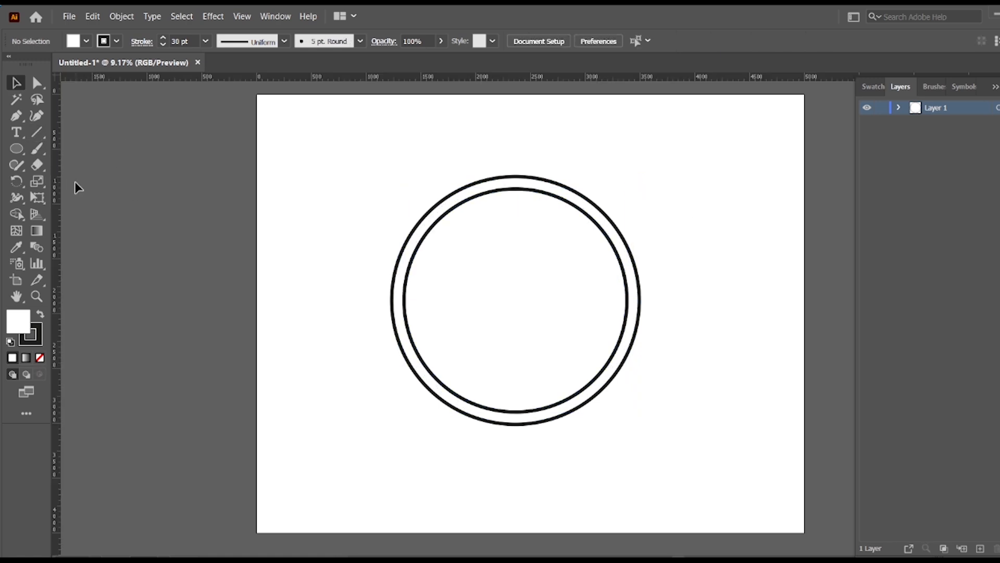
drag(57, 182, 510, 193)
drag(433, 94, 401, 309)
click(510, 118)
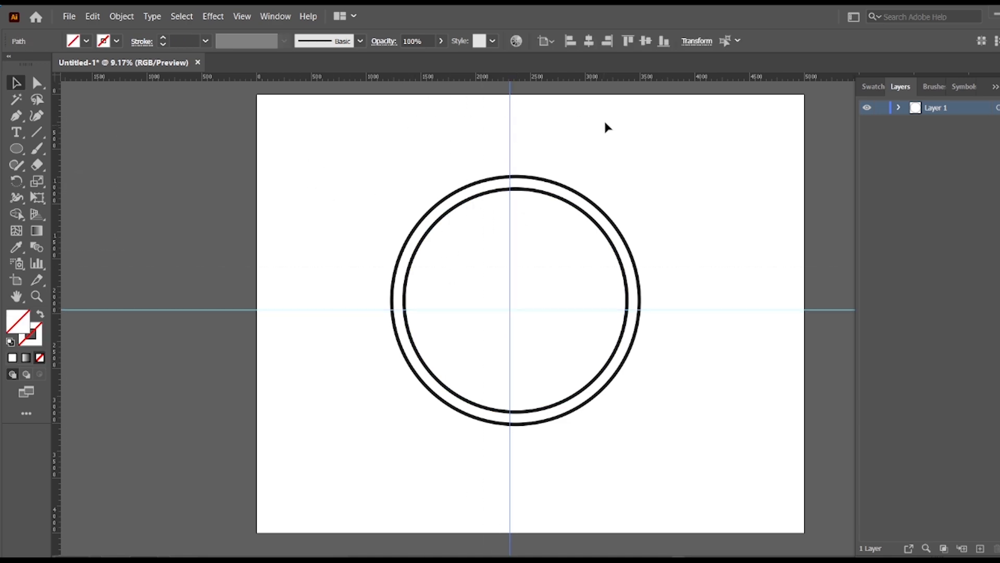
click(588, 41)
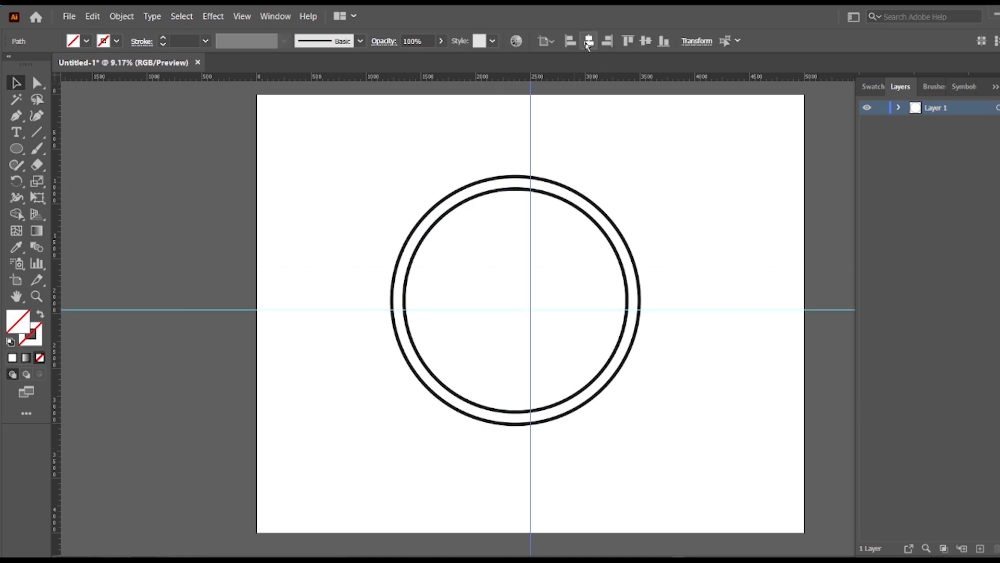
click(646, 42)
click(713, 222)
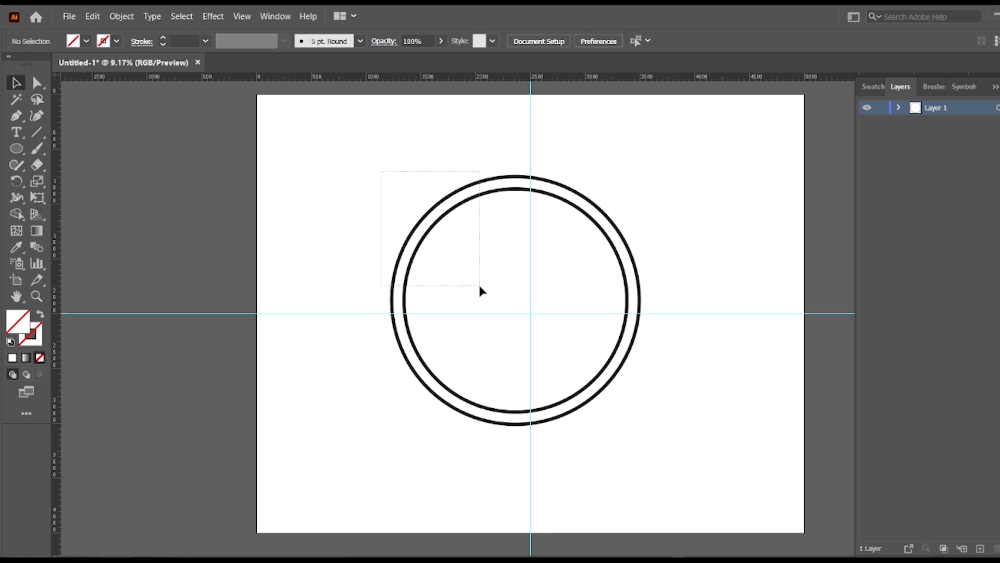
Group the two circles and centre the group horizontally and vertically on the artboard.
drag(480, 286, 480, 286)
right_click(642, 221)
click(665, 299)
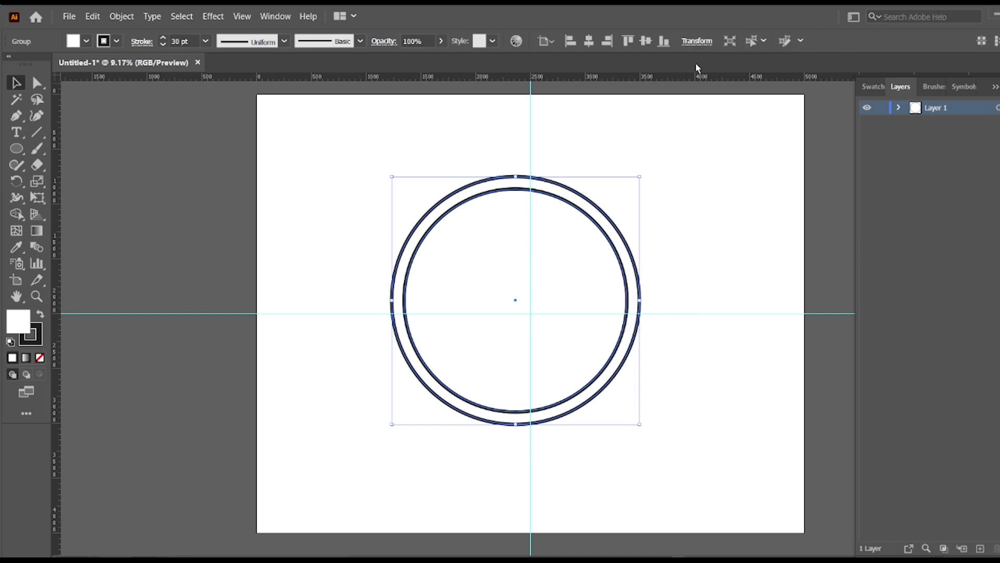
click(589, 41)
click(646, 42)
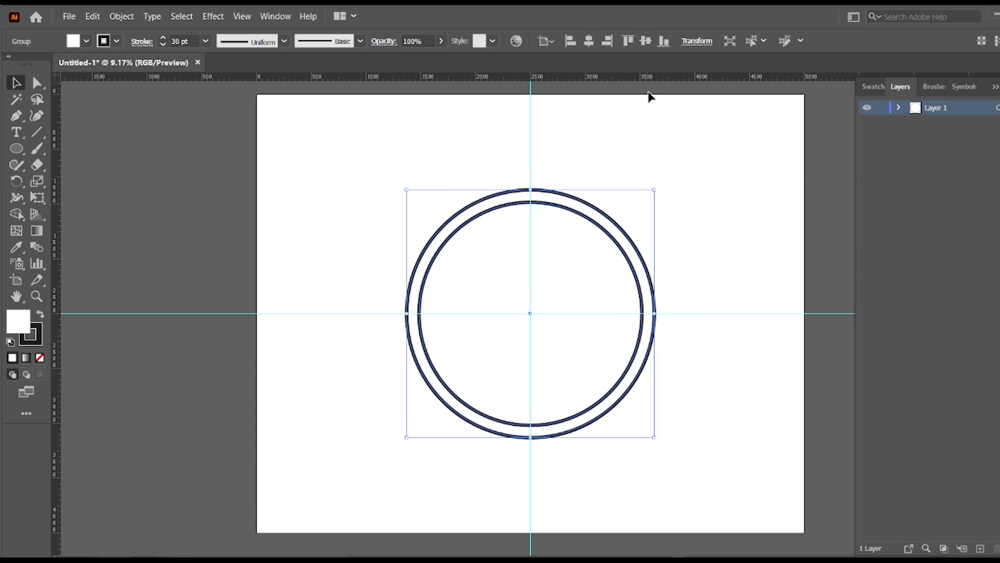
click(729, 182)
Draw a small circle centred on the guide intersection and fill it with near-black #070707.
drag(16, 149, 50, 185)
drag(530, 313, 531, 314)
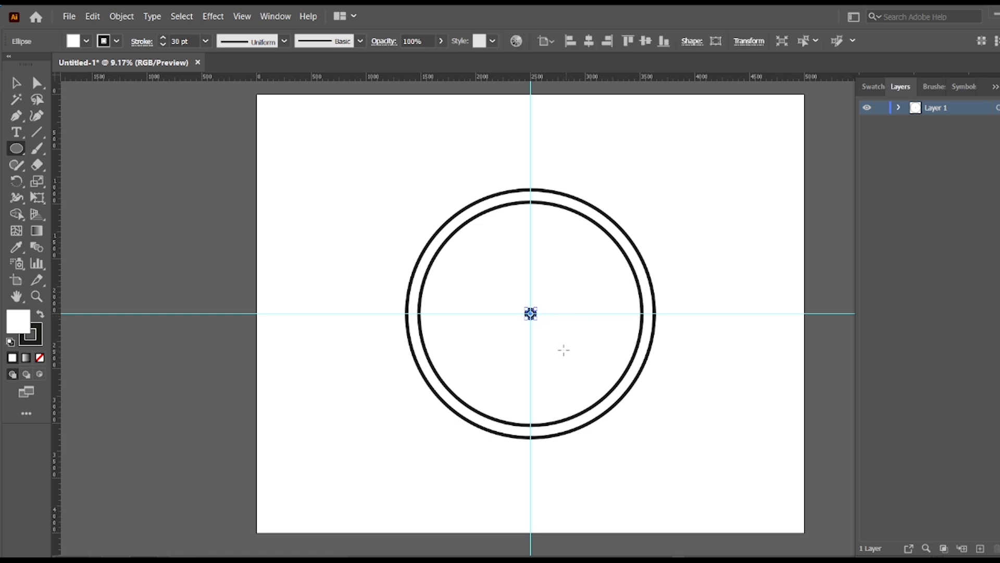
double_click(22, 320)
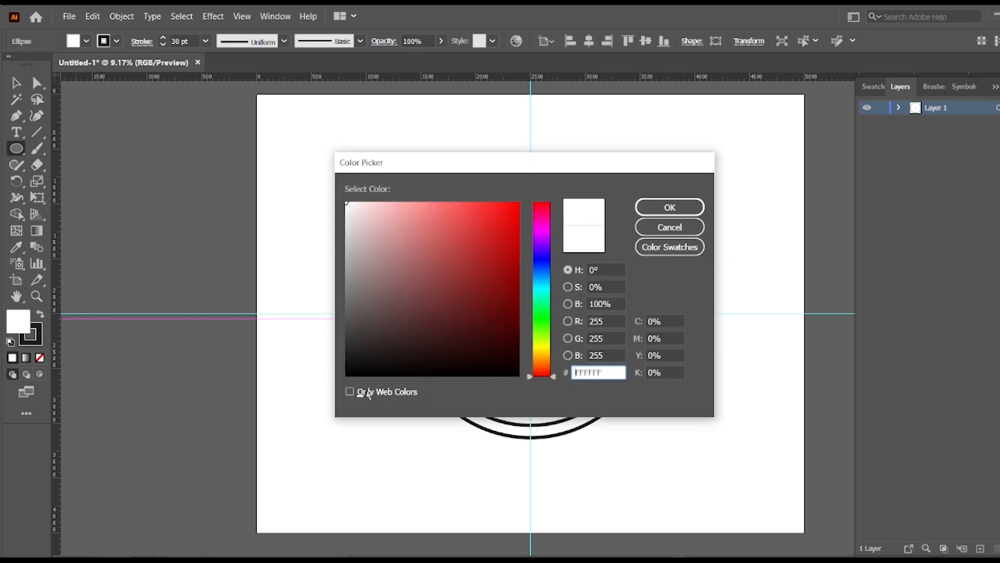
click(348, 370)
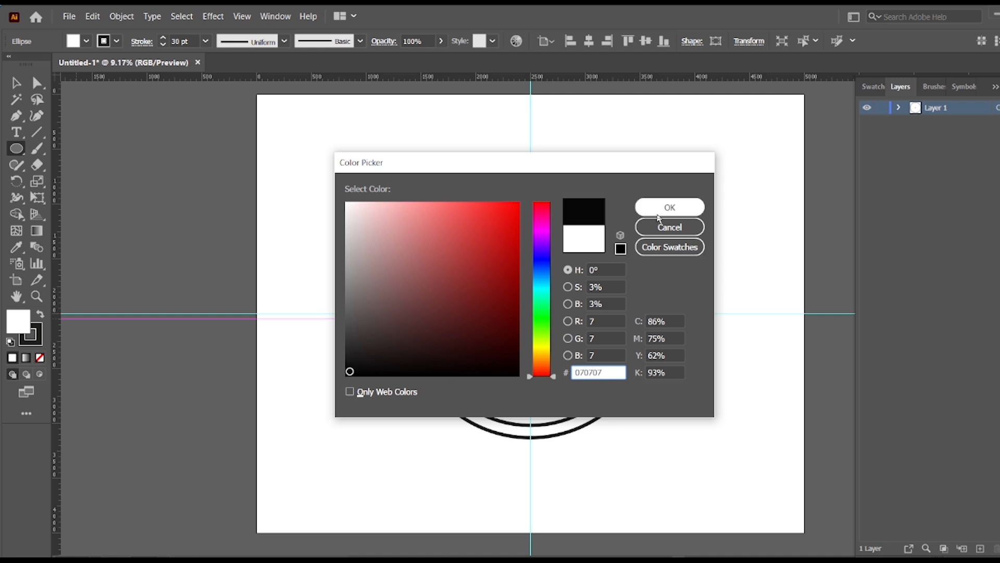
click(670, 207)
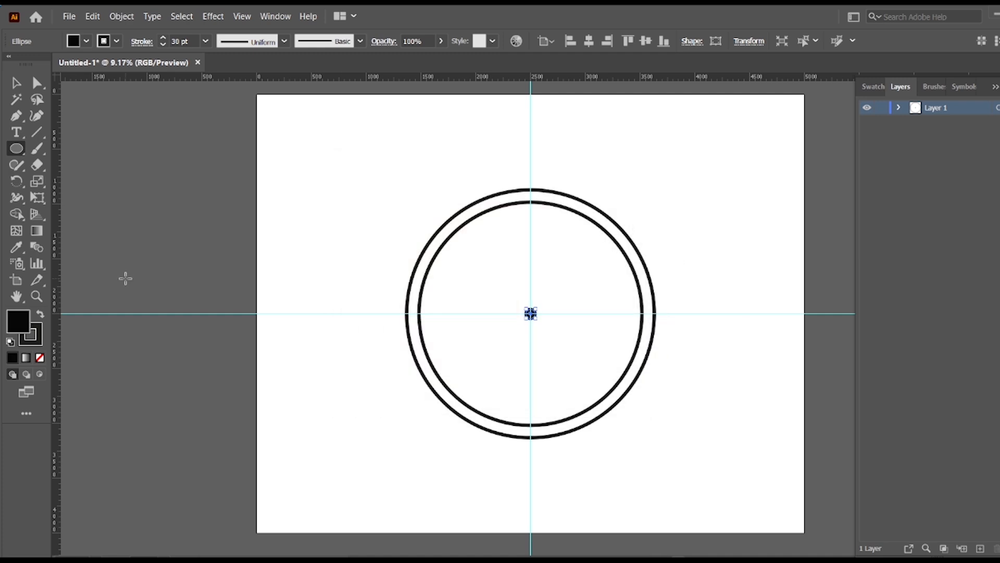
Remove the stroke from the small centre circle and deselect it.
click(117, 40)
click(8, 64)
click(273, 166)
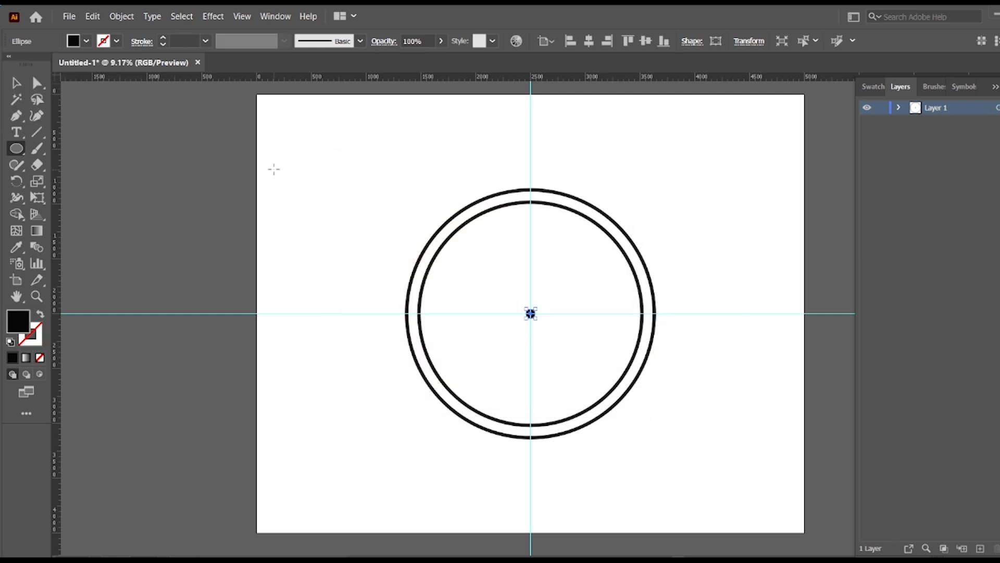
click(16, 82)
click(388, 215)
click(531, 315)
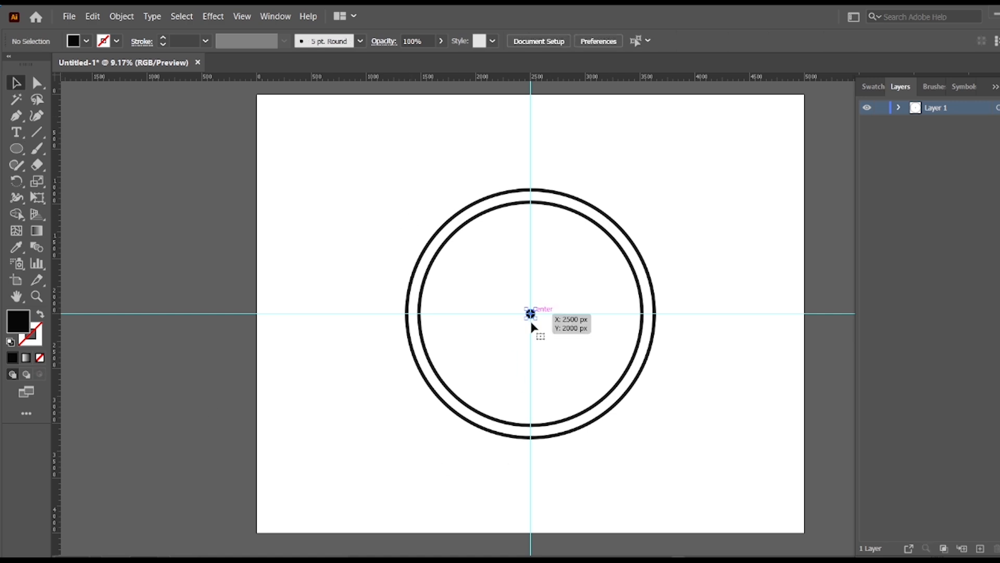
click(326, 421)
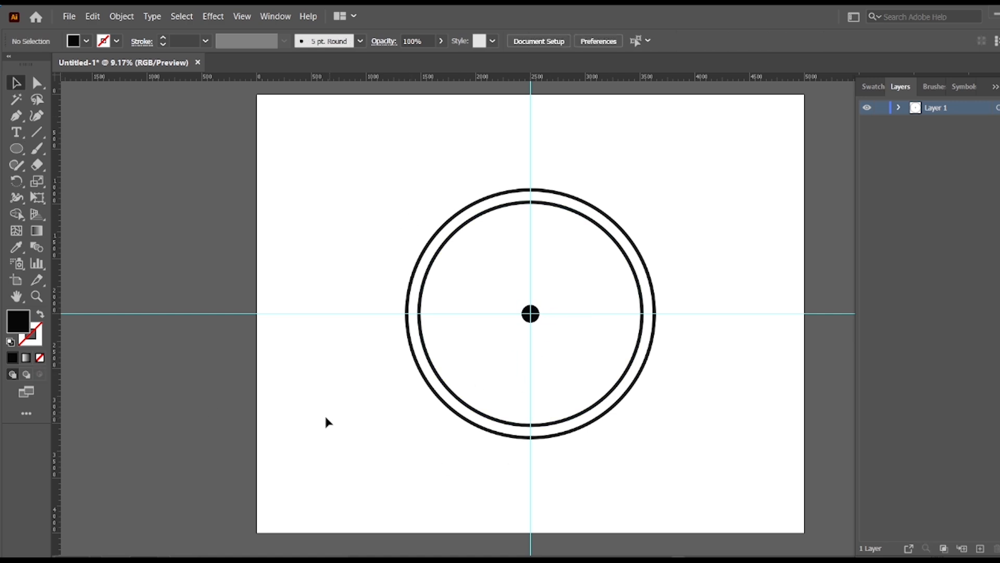
Draw two straight clock-hand lines along the guides, one upward from the centre dot and one extending right from it.
click(37, 134)
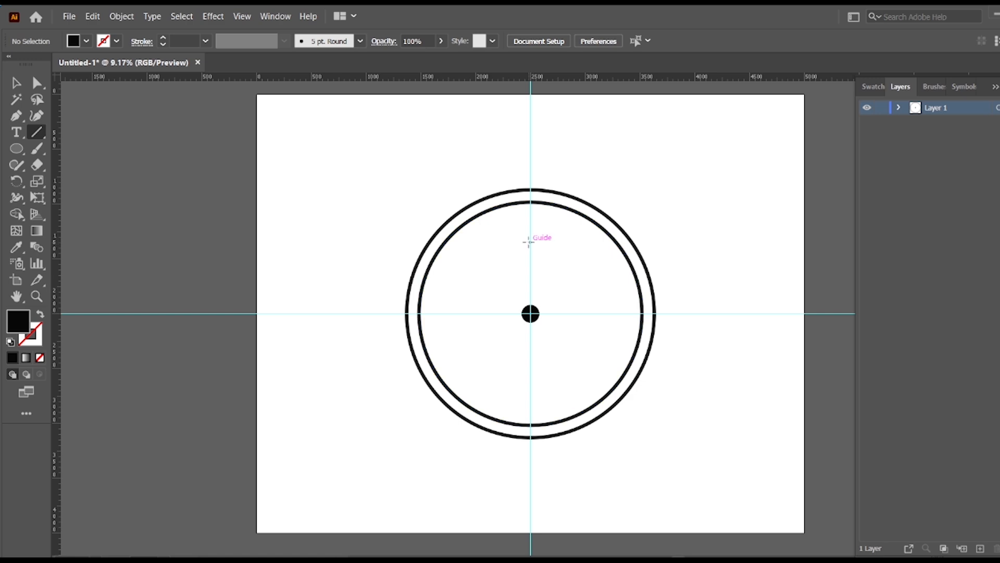
drag(529, 241, 530, 304)
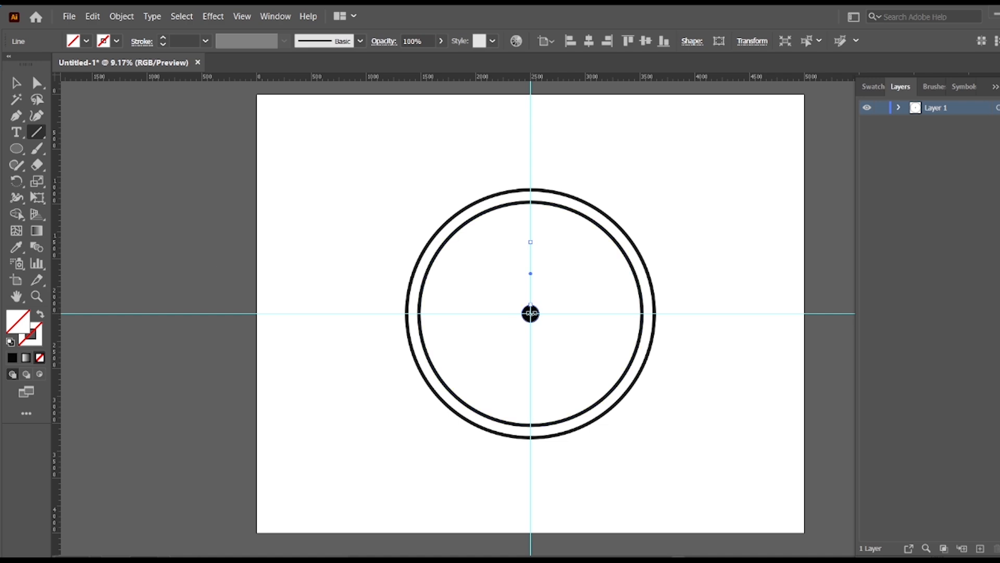
drag(530, 313, 592, 313)
Set the fill of the grouped double ring to None.
click(15, 87)
drag(480, 252, 576, 286)
key(ctrl+z)
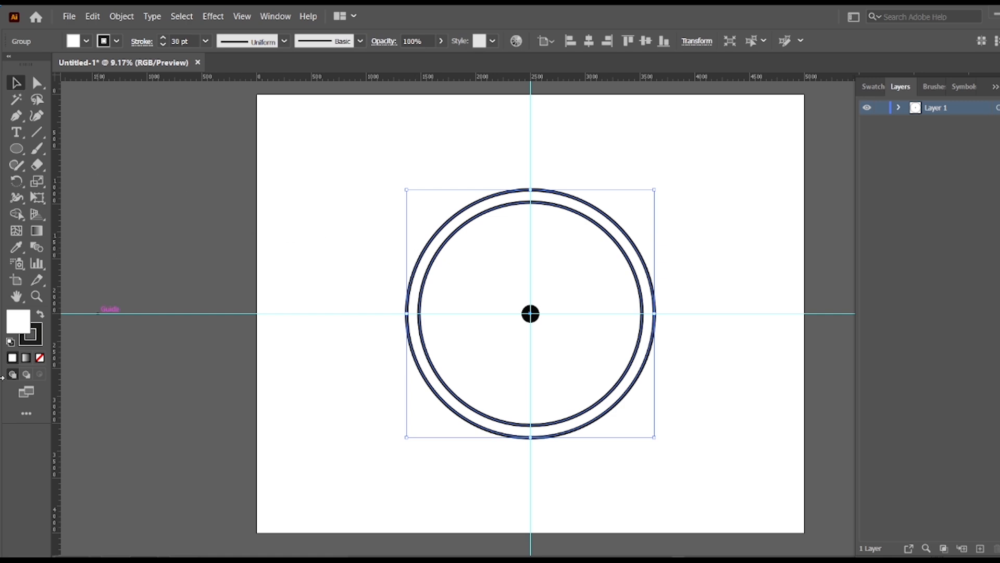
click(87, 41)
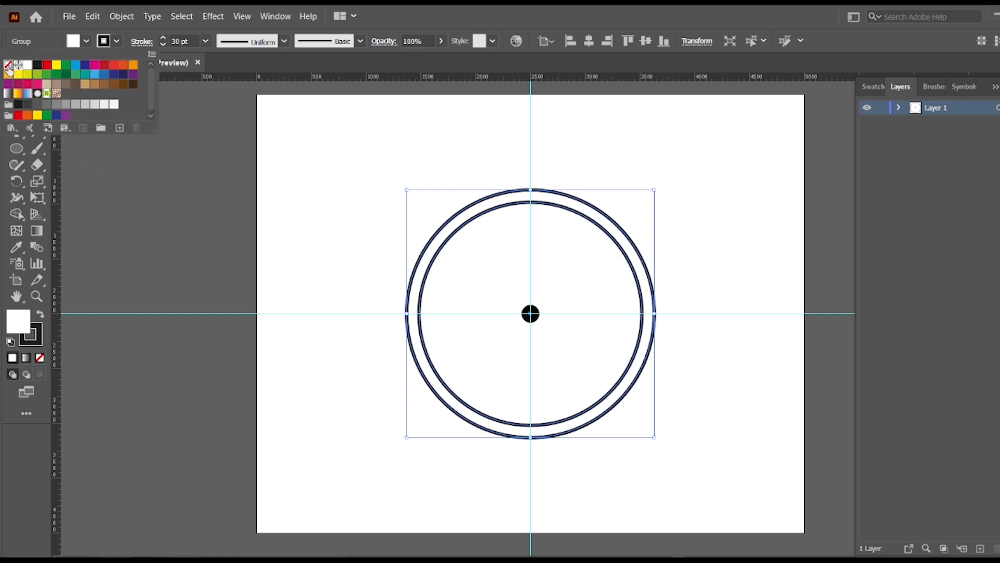
click(11, 70)
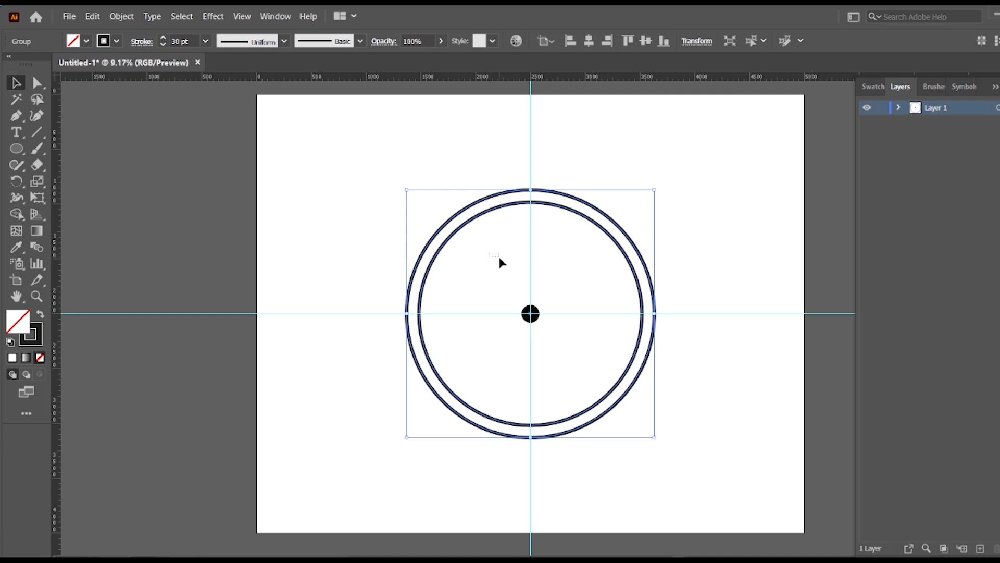
Lock the guides so that they cannot be selected along with the clock hands.
drag(513, 267, 563, 299)
click(567, 273)
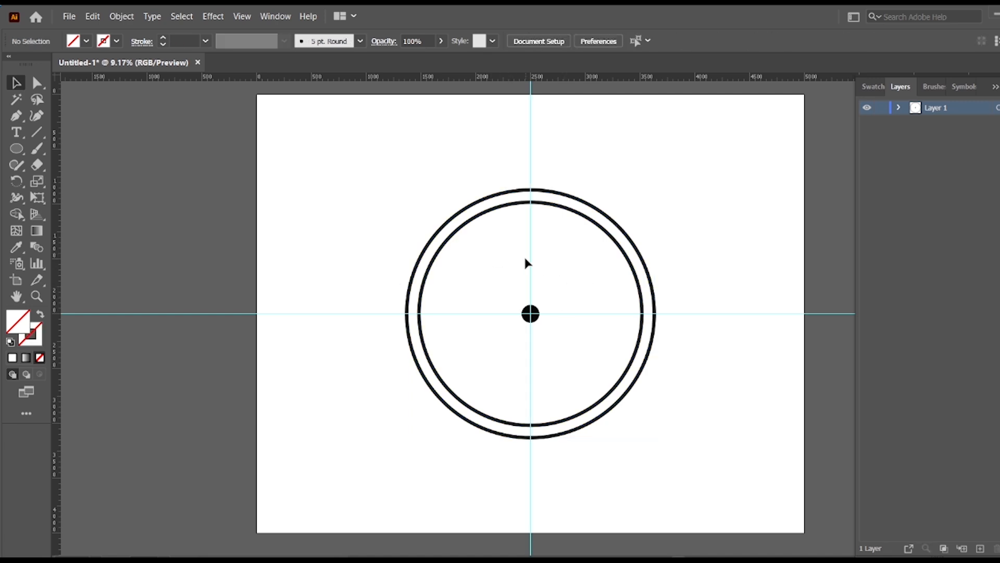
click(531, 133)
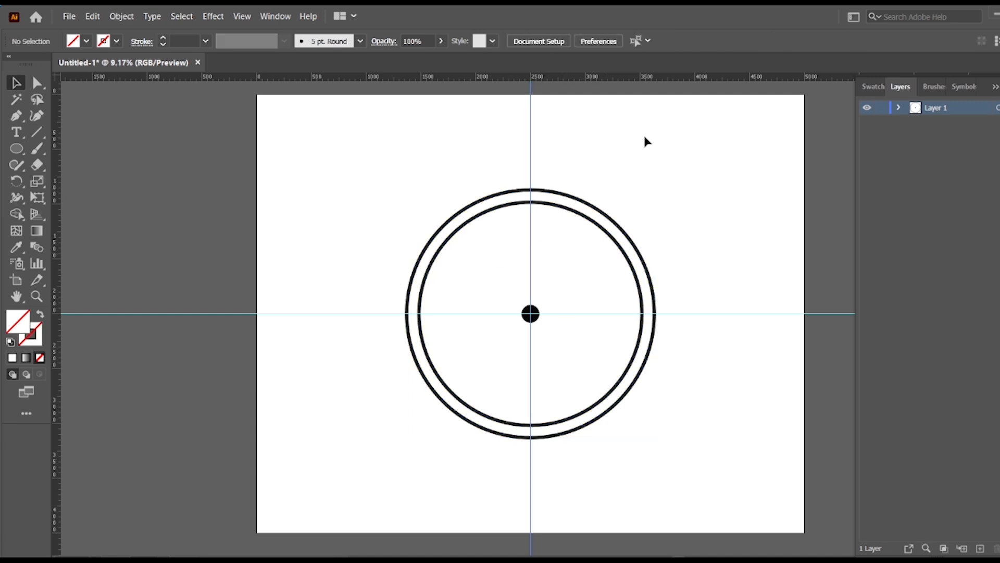
right_click(605, 141)
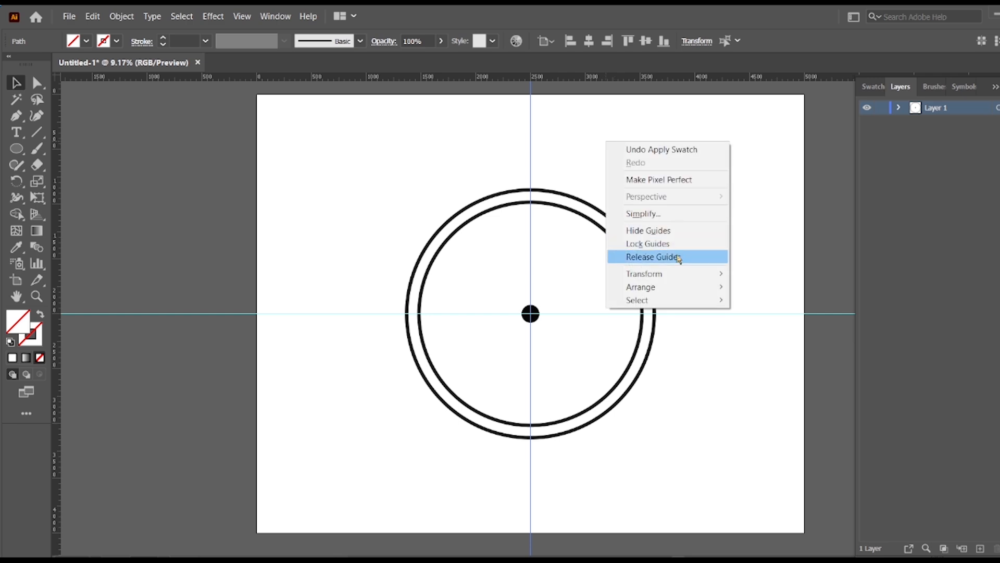
click(674, 243)
drag(744, 240, 766, 367)
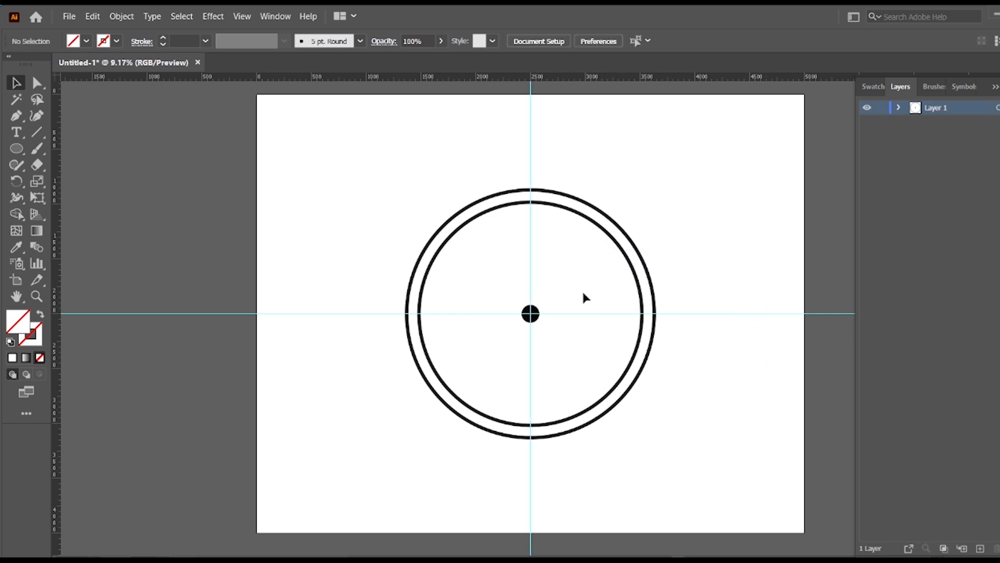
Give the vertical clock hand a 30 pt stroke.
drag(531, 305, 531, 242)
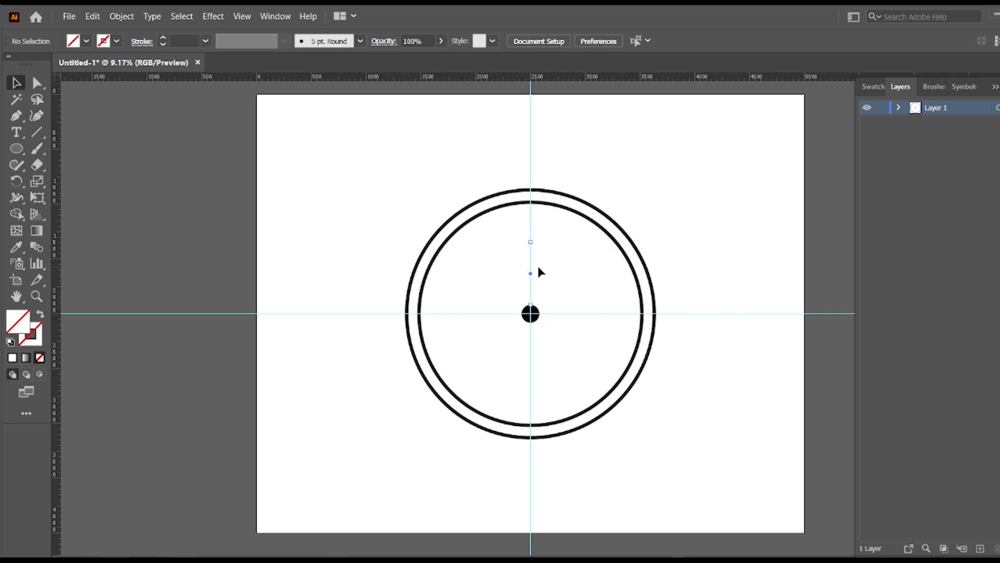
click(164, 39)
click(163, 38)
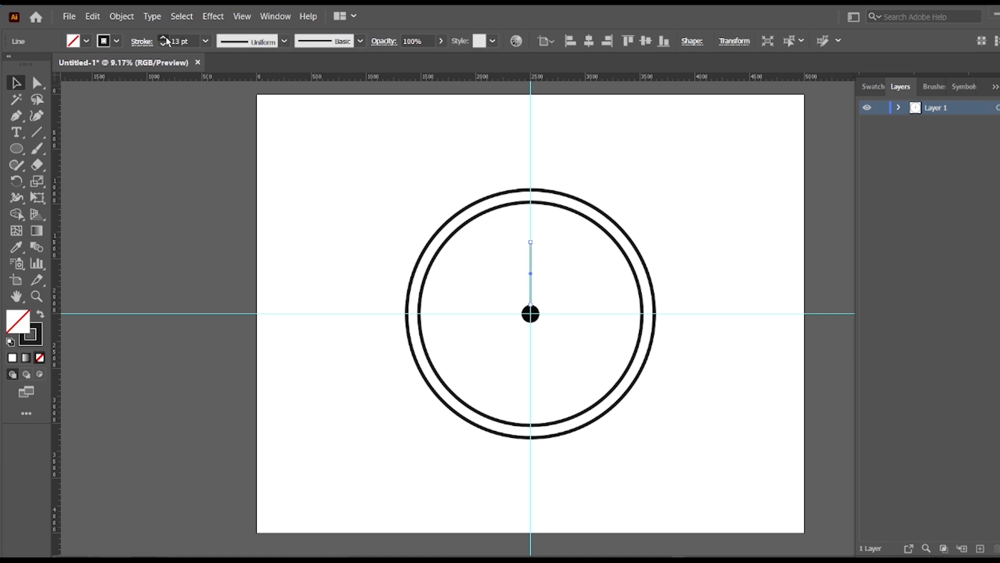
click(163, 38)
click(163, 46)
click(191, 313)
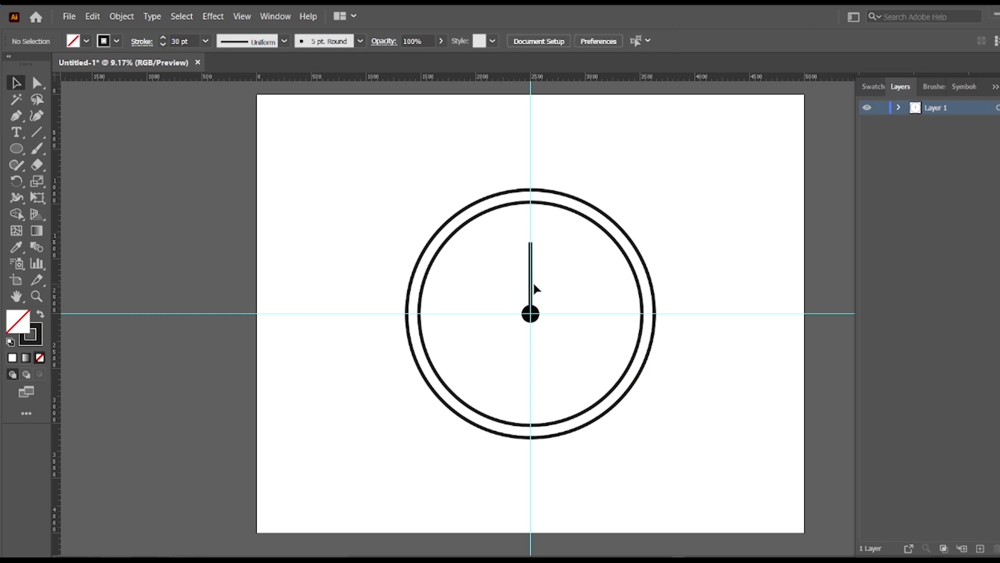
Give the horizontal clock hand a 28 pt stroke.
drag(564, 336, 563, 286)
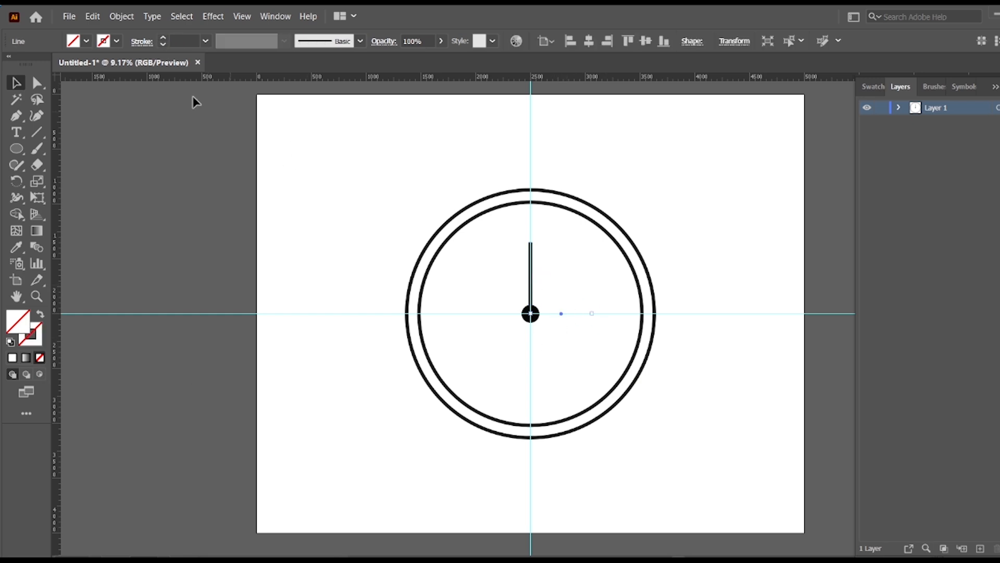
click(163, 38)
click(163, 37)
click(163, 37)
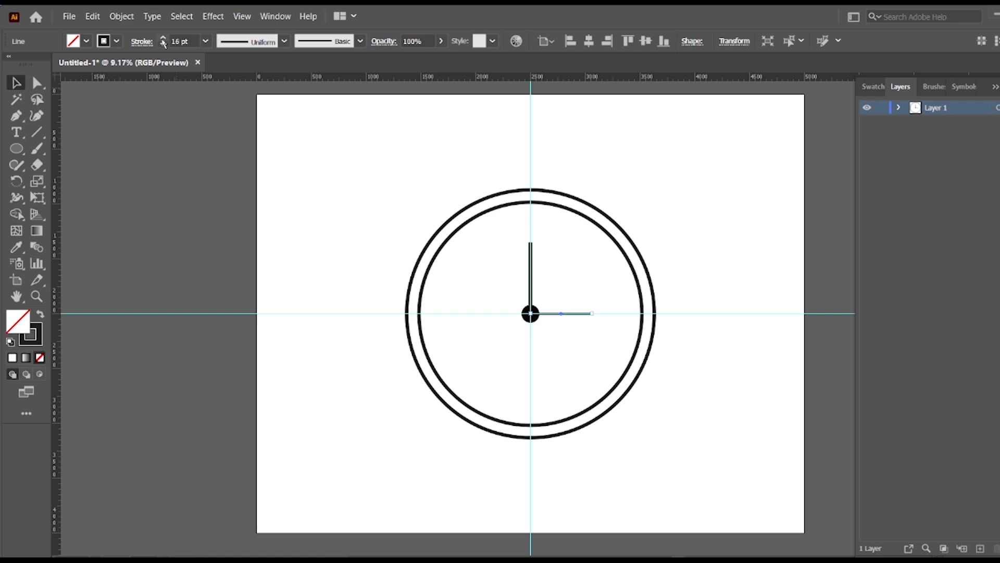
click(164, 38)
click(163, 38)
click(404, 472)
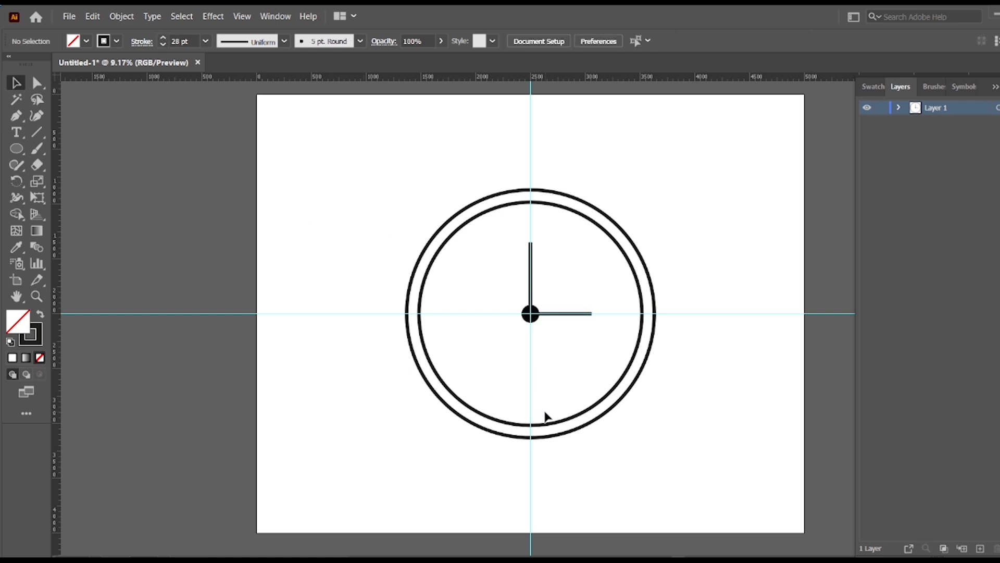
Expand the fill and stroke of the clock's rings, centre dot and both hands into shapes.
key(ctrl+equal)
key(ctrl+equal)
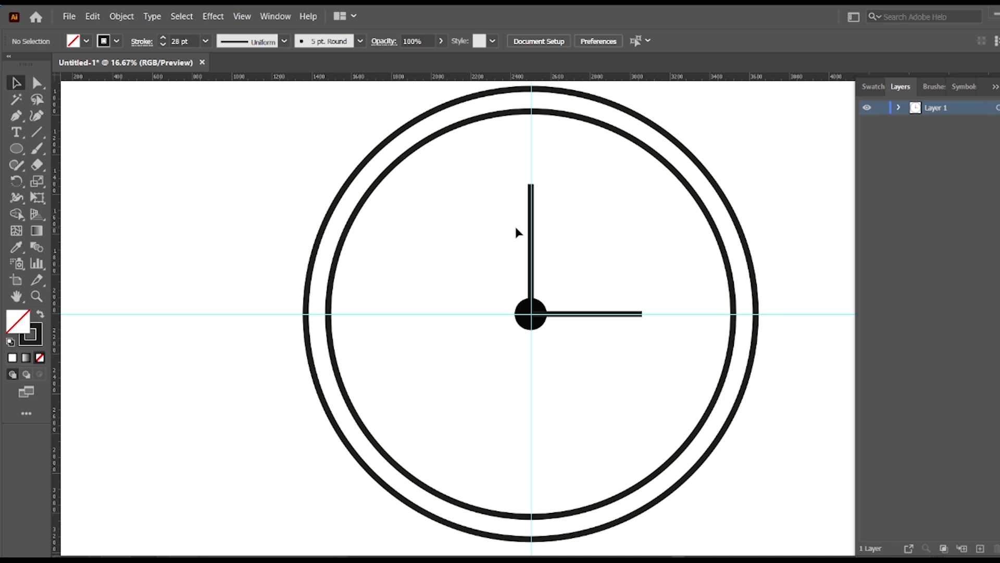
drag(600, 374, 365, 130)
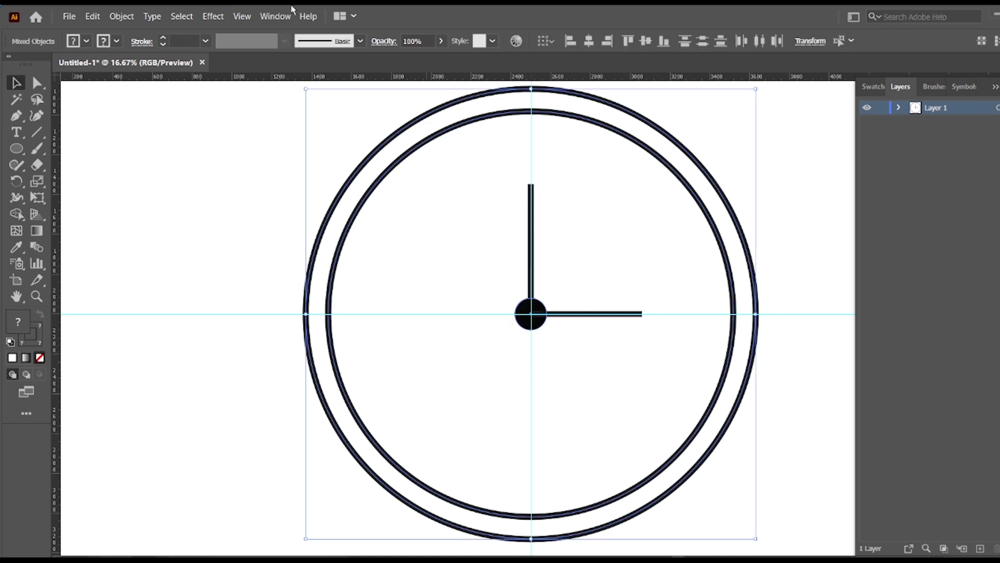
click(121, 17)
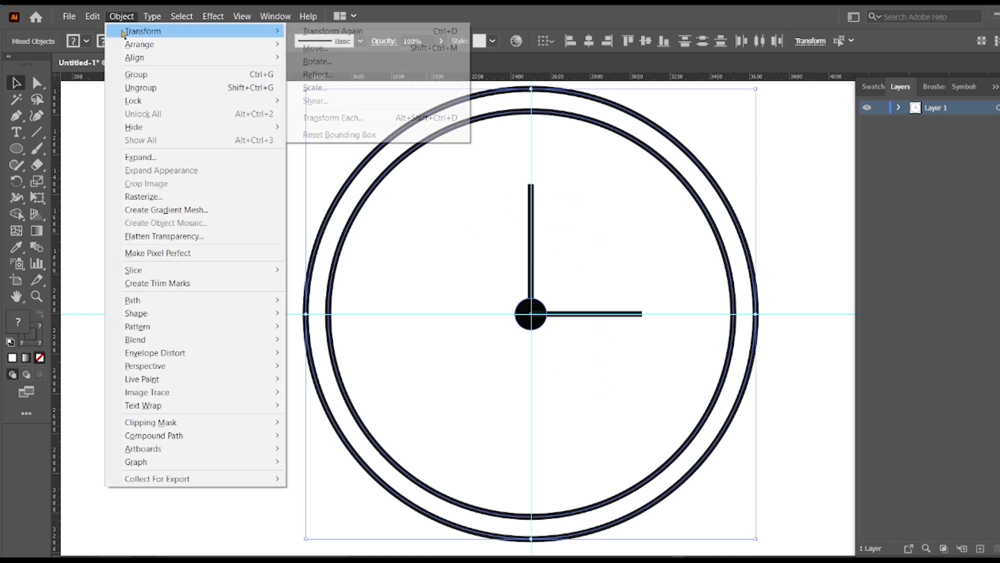
mouse_move(143, 300)
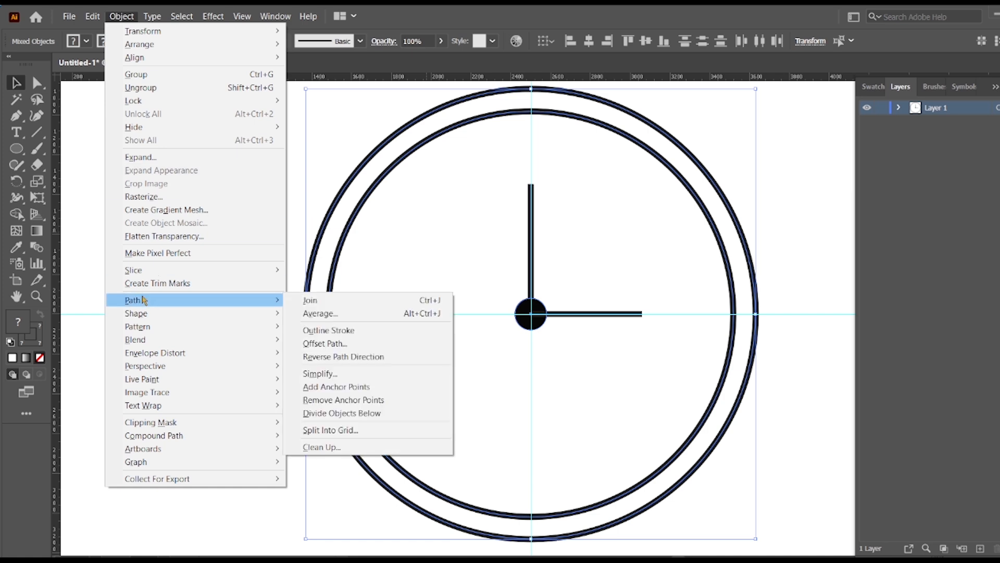
click(140, 157)
click(492, 372)
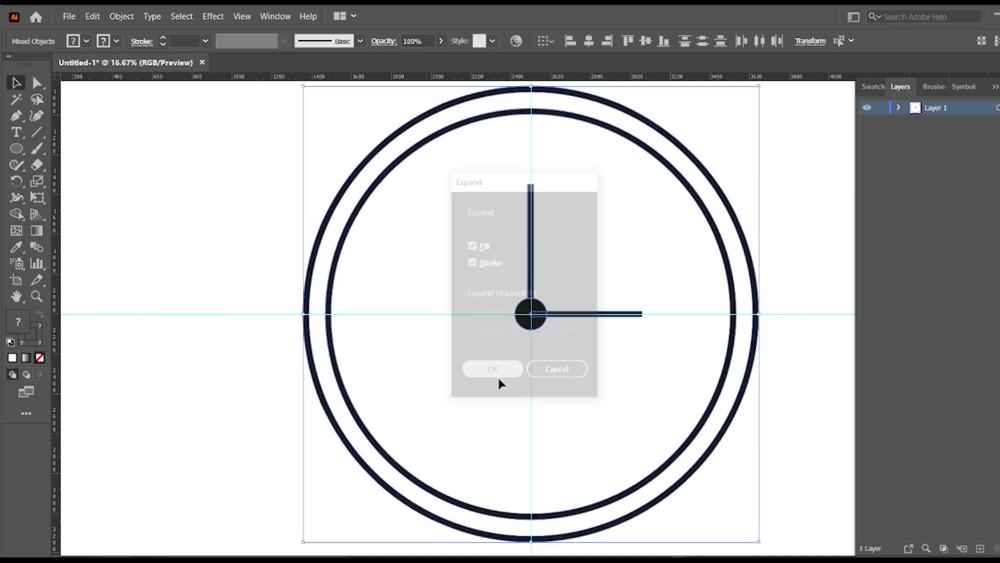
Round both ends of the vertical clock hand with a 15 px corner radius.
click(36, 82)
drag(533, 191, 538, 212)
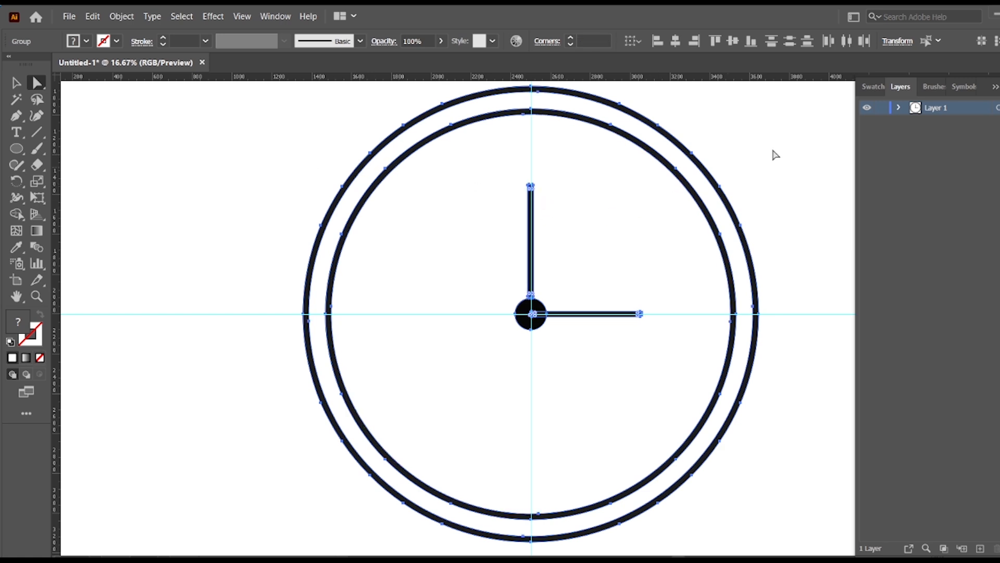
click(810, 154)
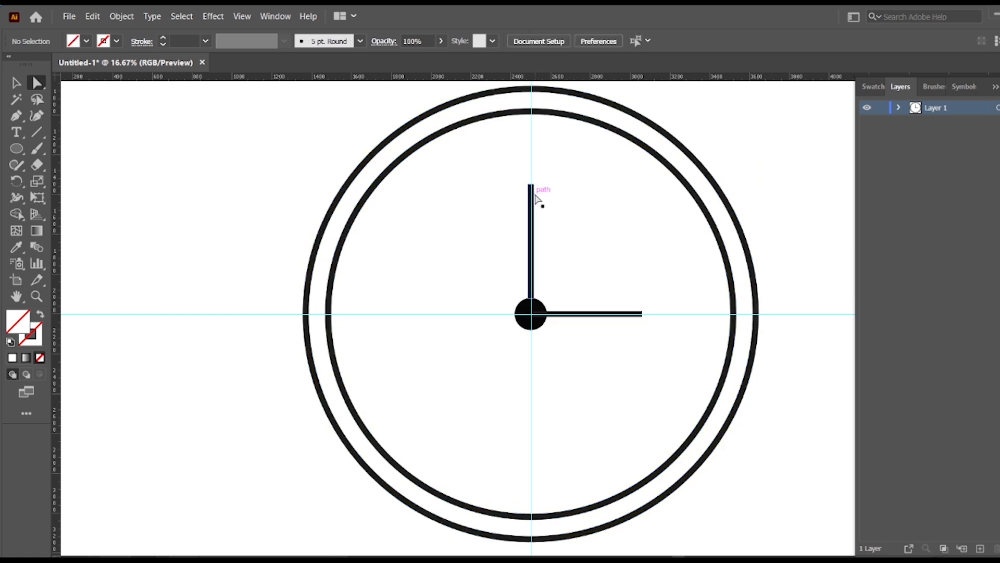
click(535, 195)
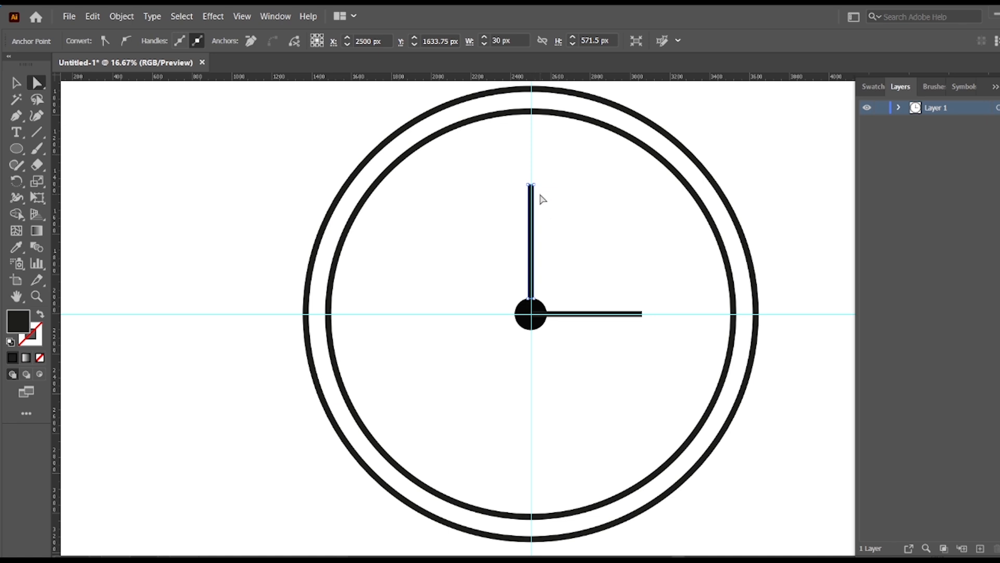
key(plus)
key(ctrl+plus)
click(37, 83)
click(622, 200)
click(528, 227)
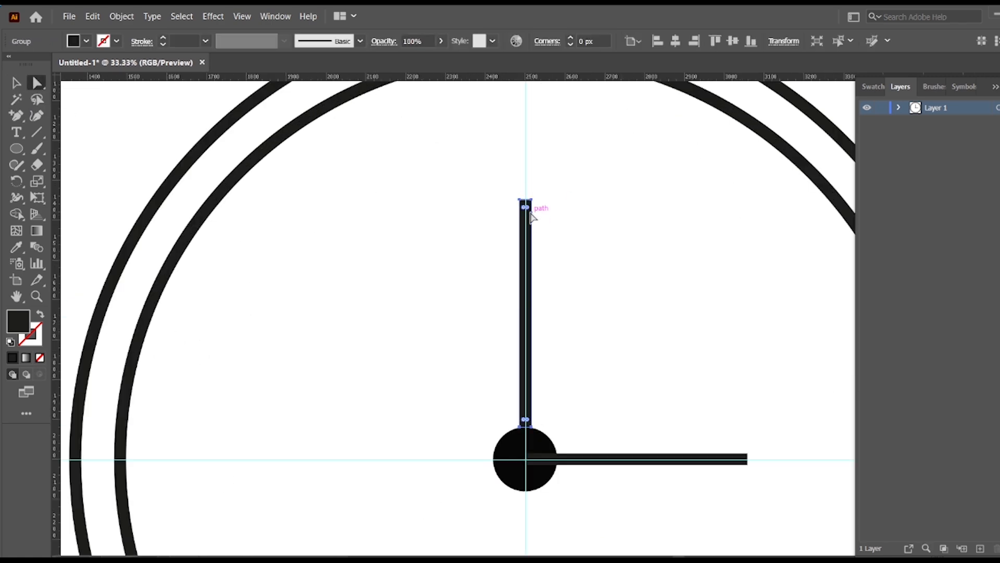
drag(527, 210, 548, 227)
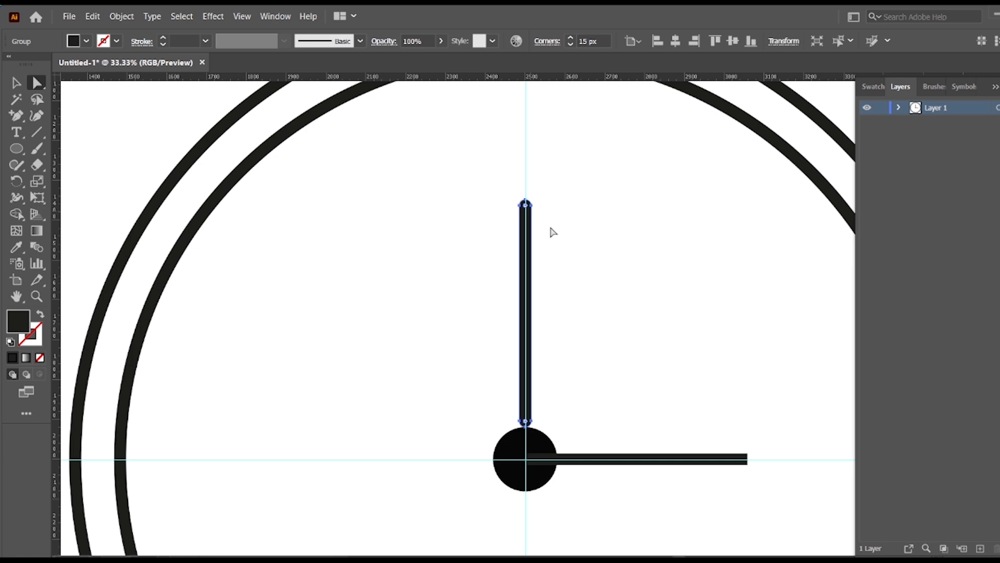
Fully round the ends of the horizontal clock hand.
click(743, 461)
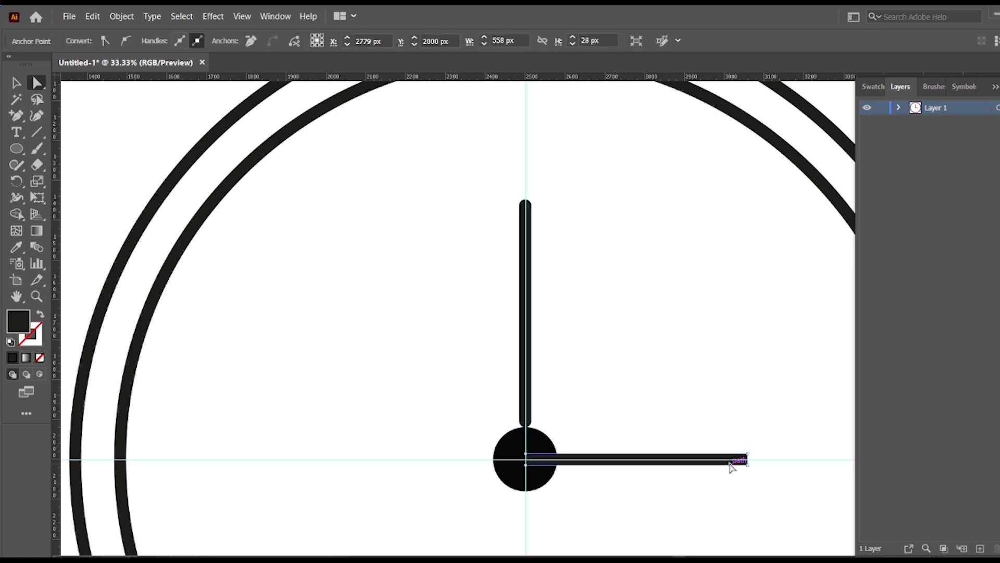
click(121, 16)
click(132, 156)
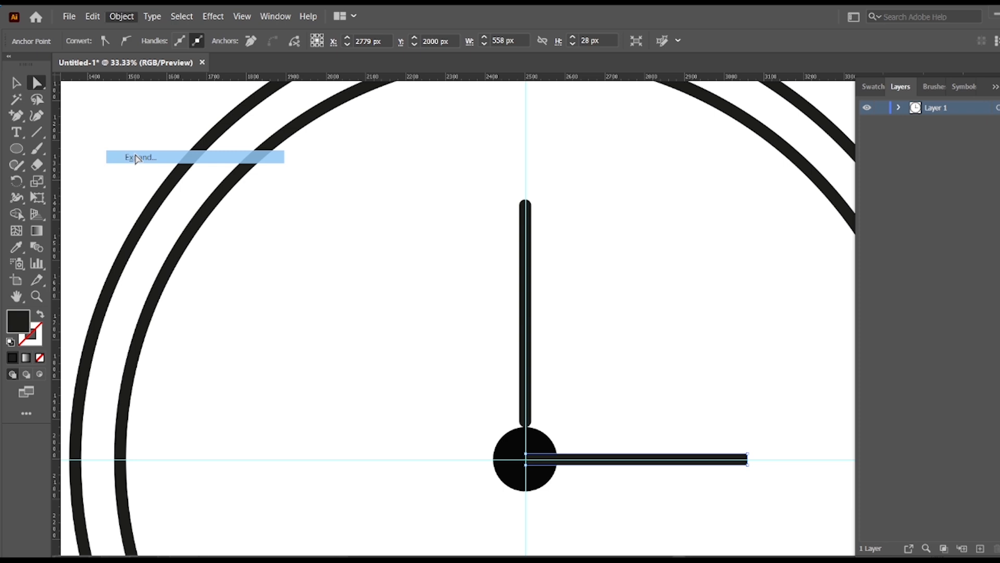
click(420, 275)
click(714, 462)
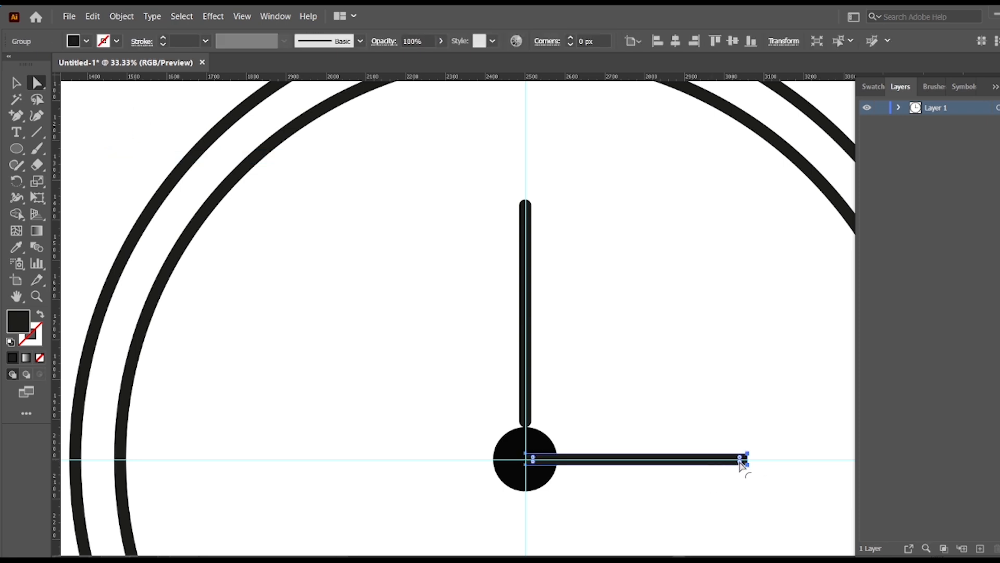
click(578, 472)
click(531, 401)
key(z)
key(ctrl+z)
click(13, 82)
click(109, 113)
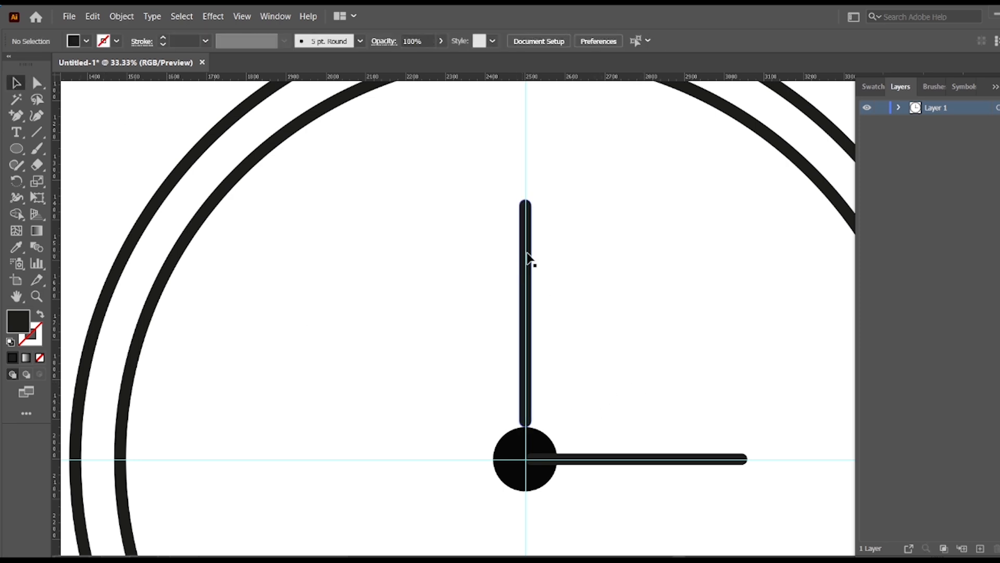
Shift both clock hands inward so they overlap the centre dot, and make the horizontal hand thinner.
drag(527, 251, 528, 268)
click(733, 467)
mouse_move(733, 466)
mouse_down()
mouse_move(698, 469)
mouse_move(714, 462)
mouse_up()
click(715, 501)
click(696, 491)
click(719, 463)
click(714, 488)
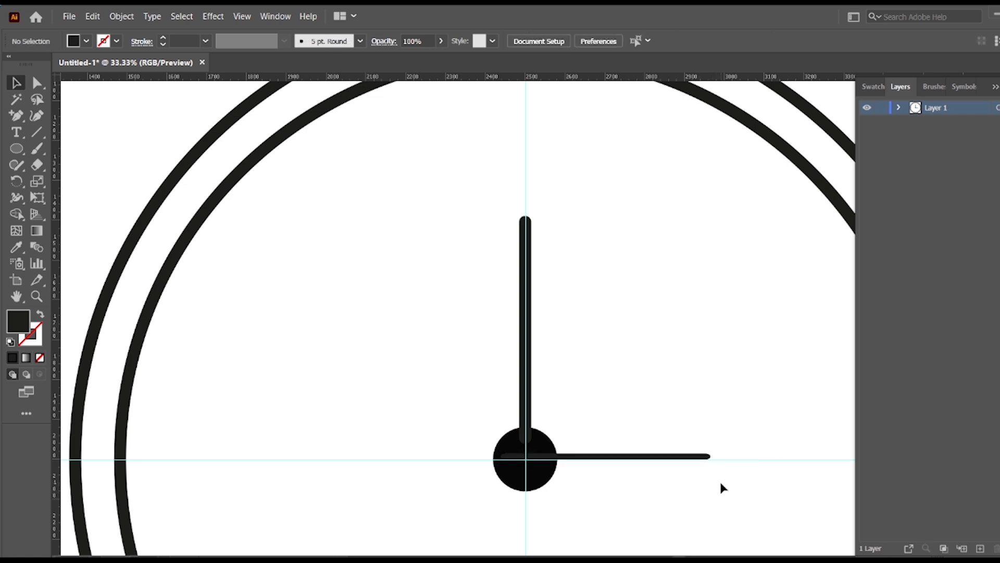
Align the horizontal clock hand so it is vertically centred on the horizontal guide.
click(709, 456)
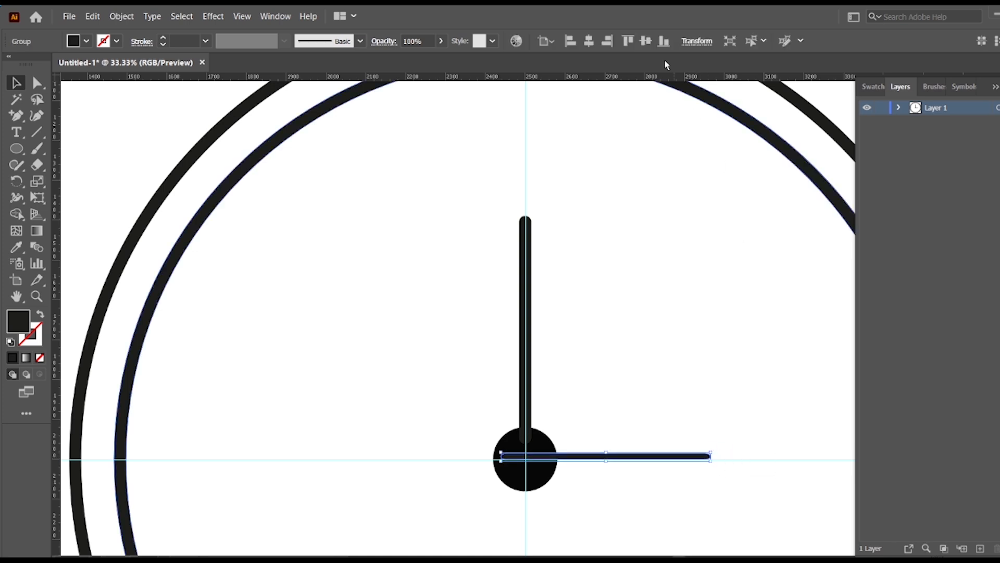
click(739, 332)
Add the text "12" at 200 pt in Myriad Pro Regular inside the ring, above the vertical hand.
scroll(738, 329, down, 1)
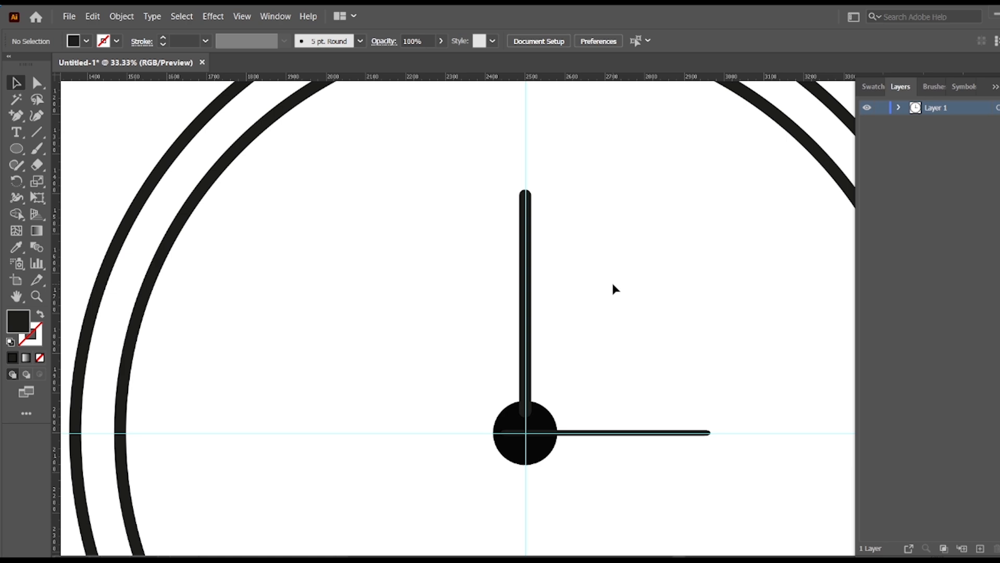
scroll(647, 335, up, 4)
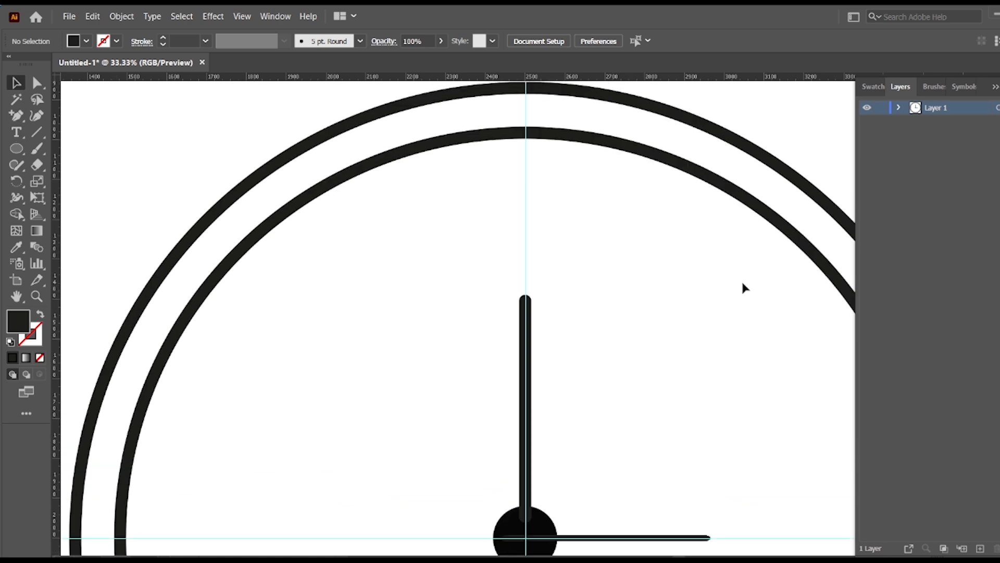
scroll(515, 209, down, 1)
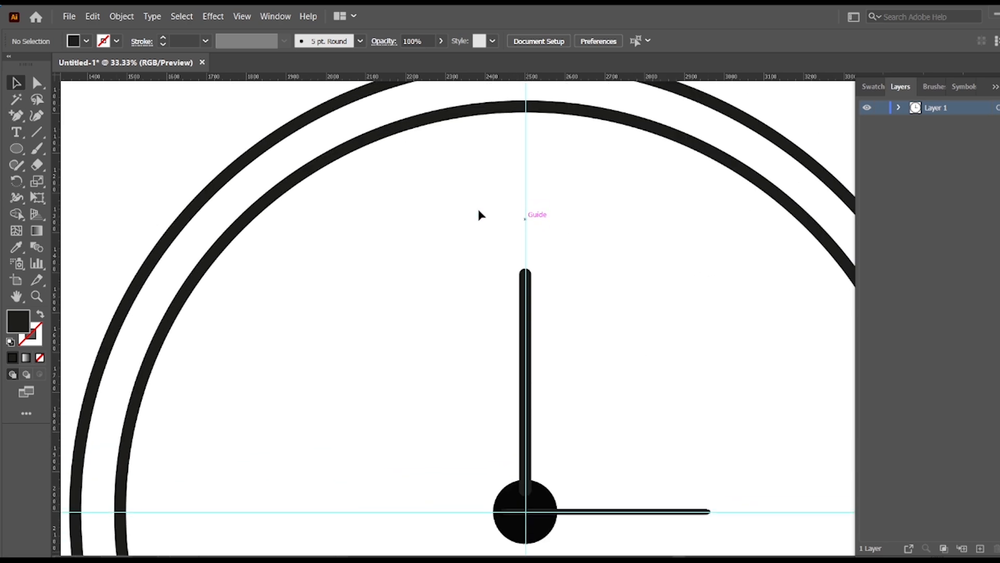
click(527, 183)
click(652, 40)
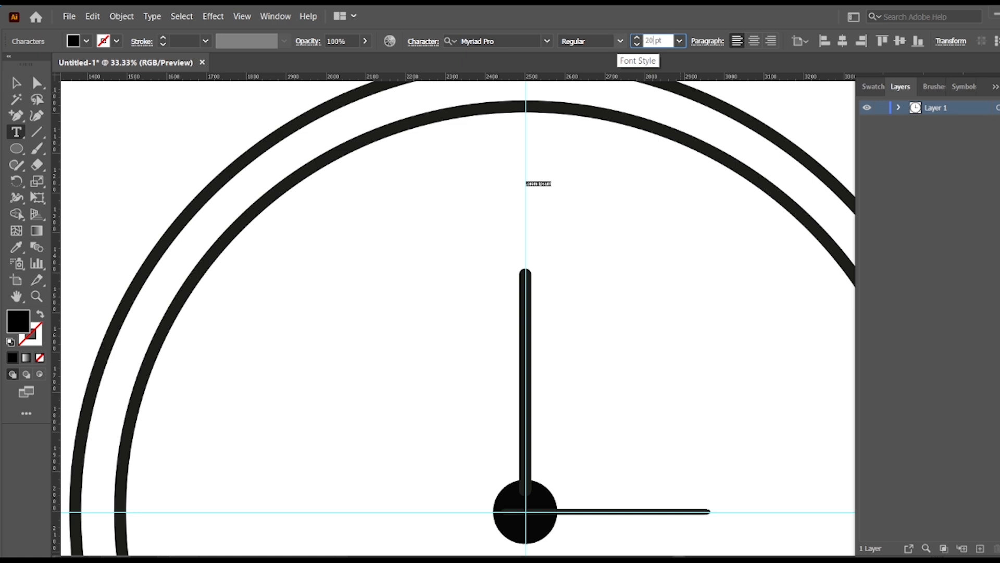
text(200 pt)
key(Return)
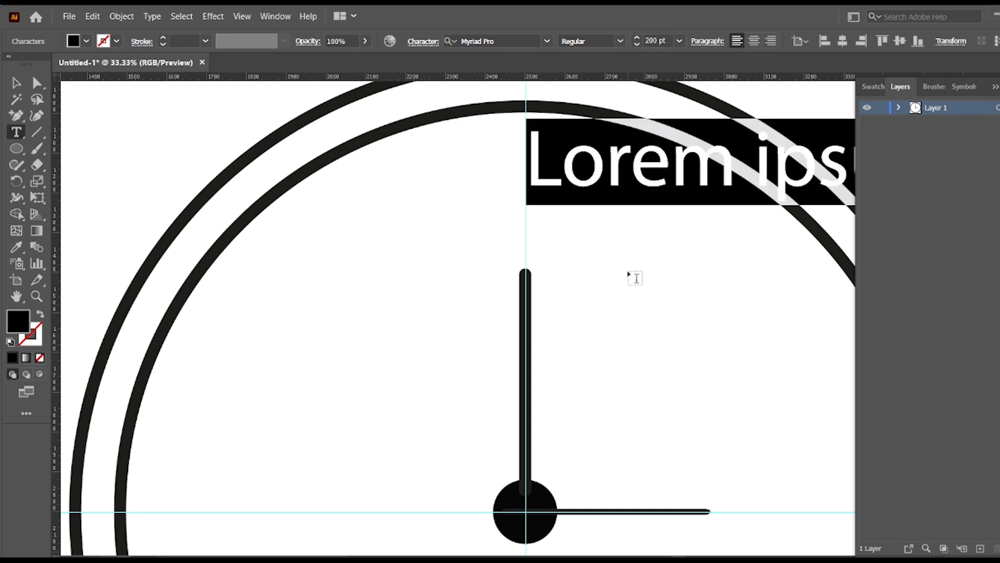
text(12)
key(Escape)
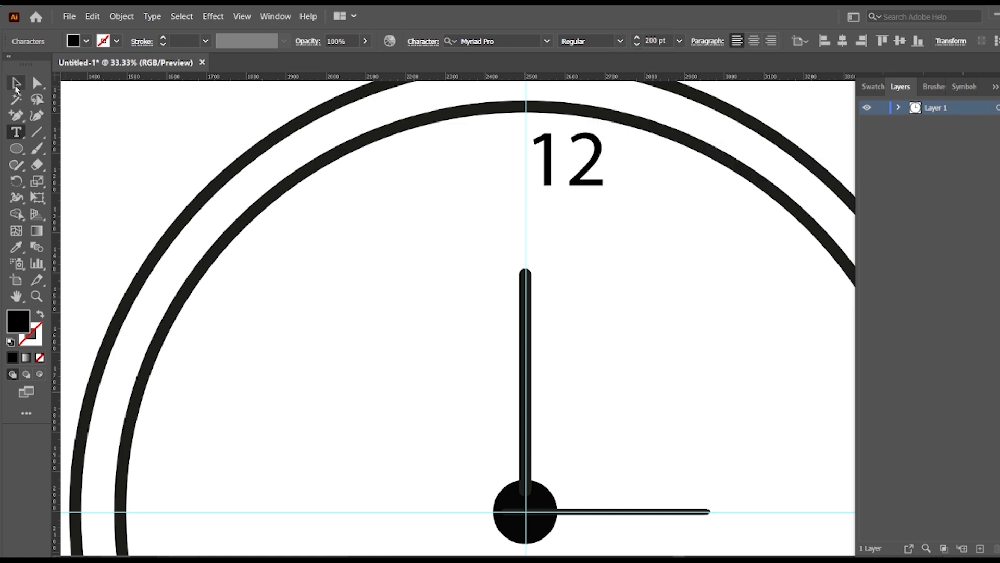
Enlarge the 12 to about 263 pt and place it centred on the vertical guide, just inside the inner ring.
drag(581, 178, 582, 226)
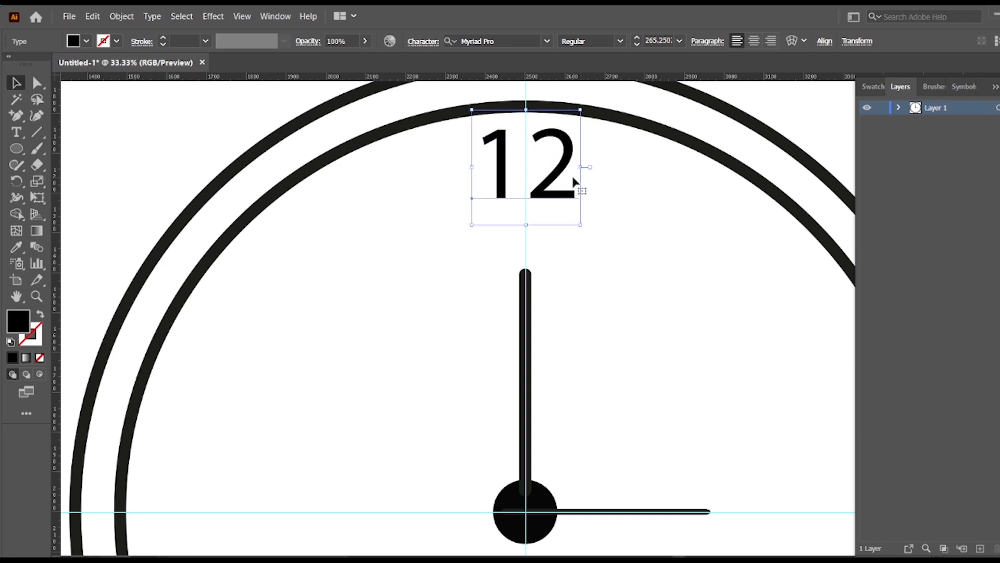
drag(567, 165, 567, 173)
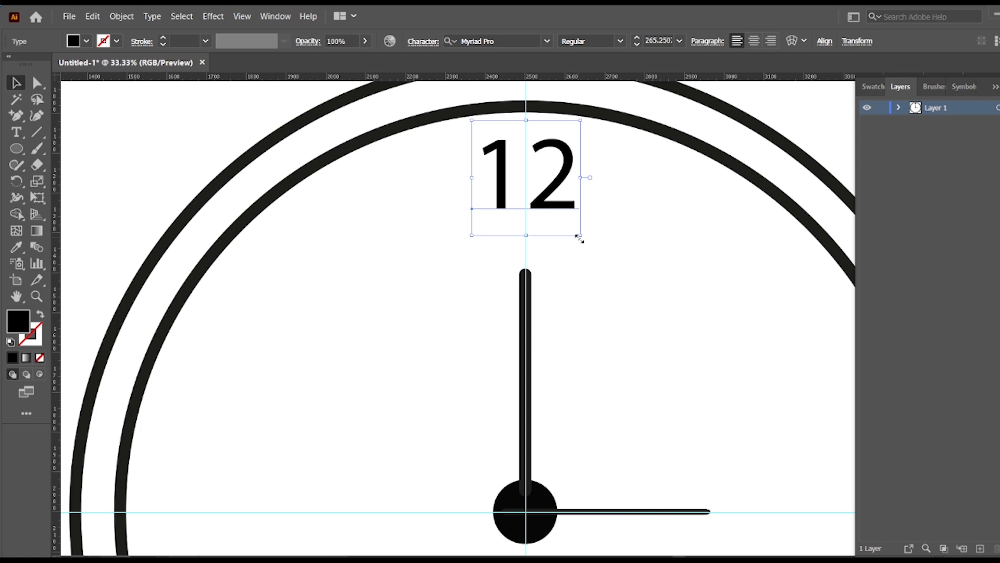
drag(580, 238, 578, 237)
click(626, 254)
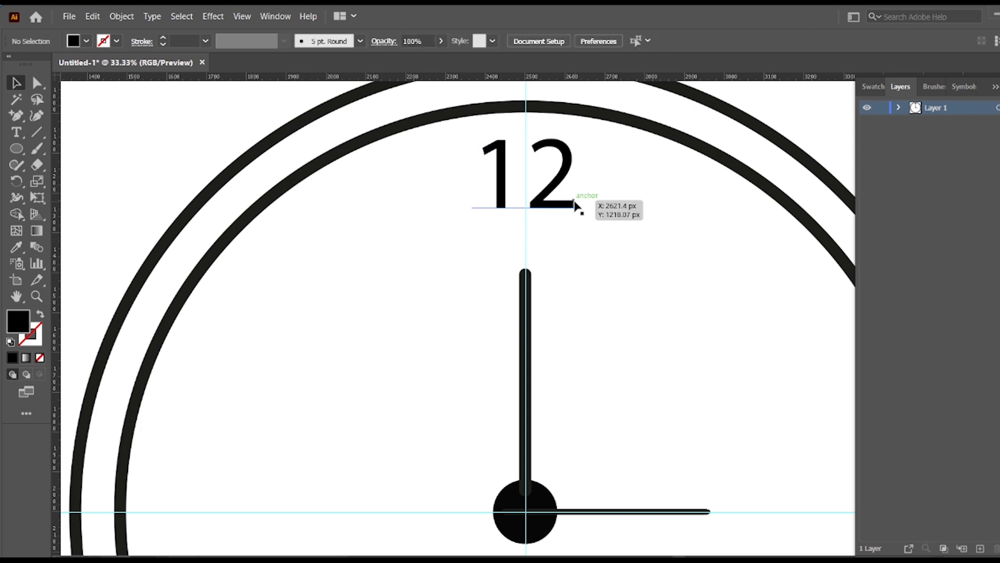
Duplicate the 12 to the three, six and nine o'clock positions inside the ring.
scroll(598, 212, down, 1)
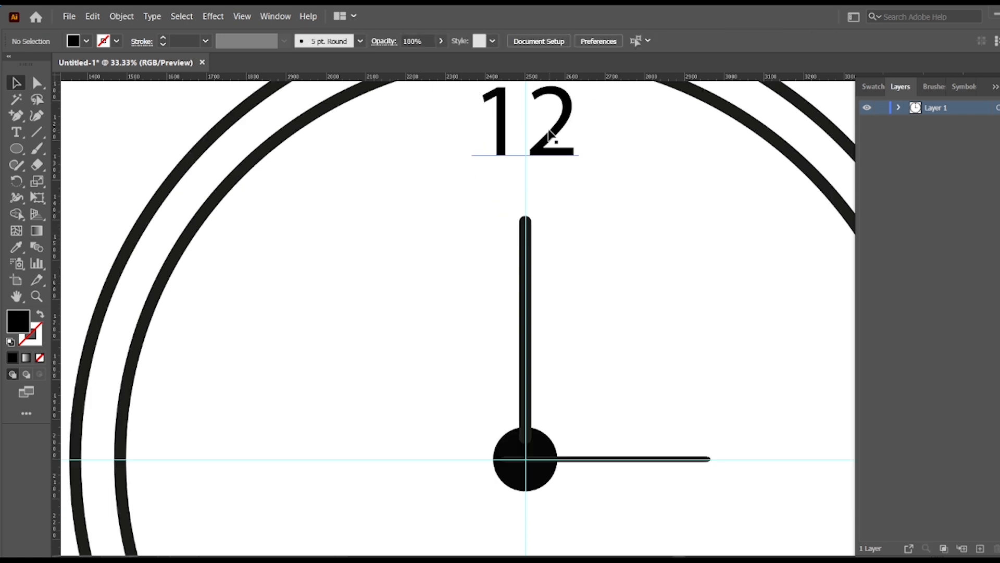
drag(550, 135, 847, 471)
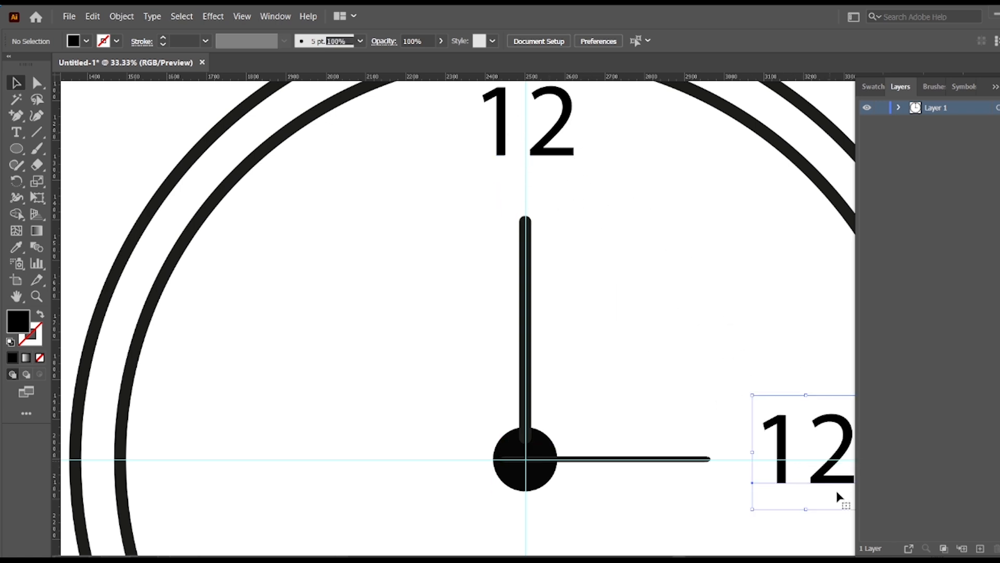
scroll(740, 324, down, 4)
click(702, 167)
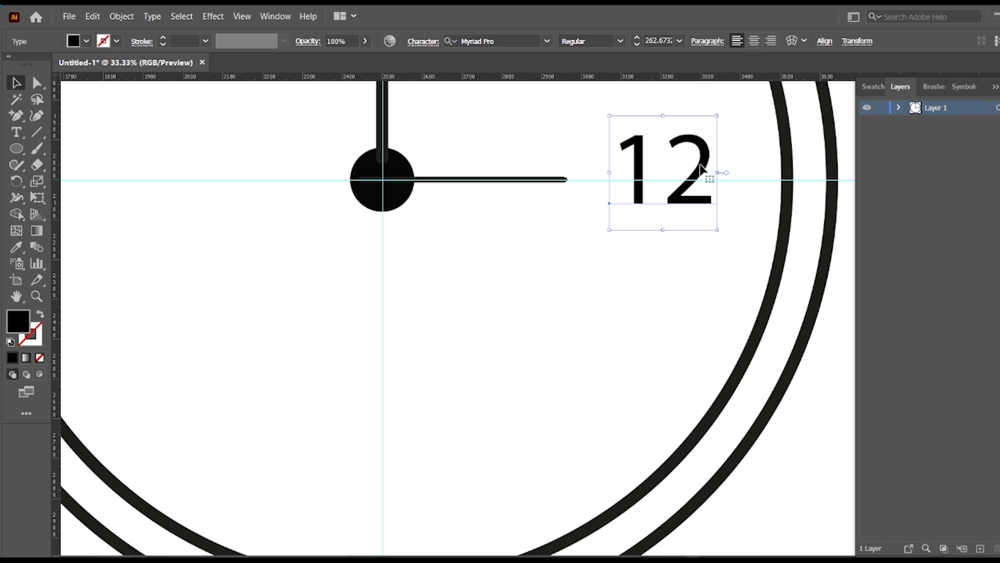
drag(702, 167, 461, 515)
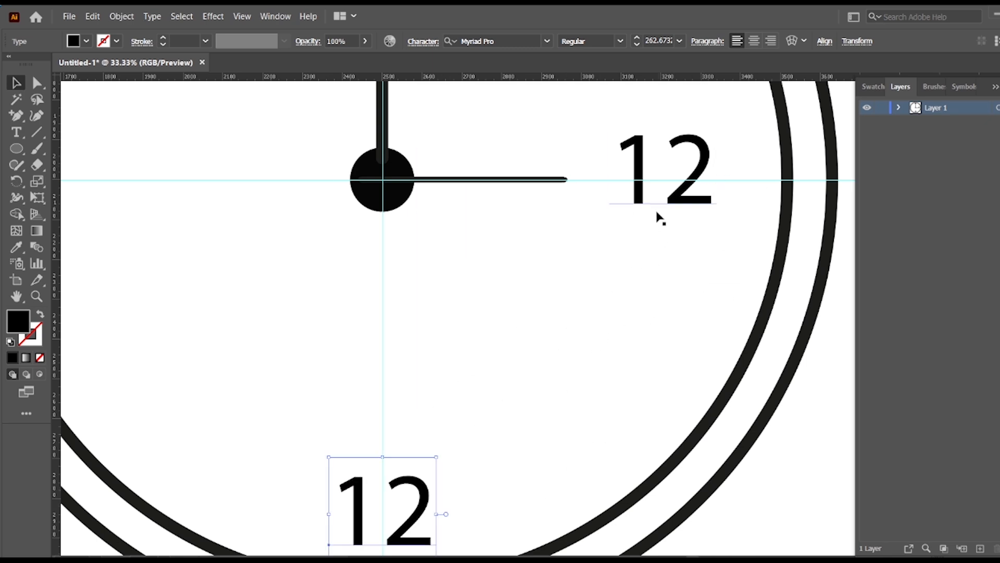
drag(547, 310, 719, 368)
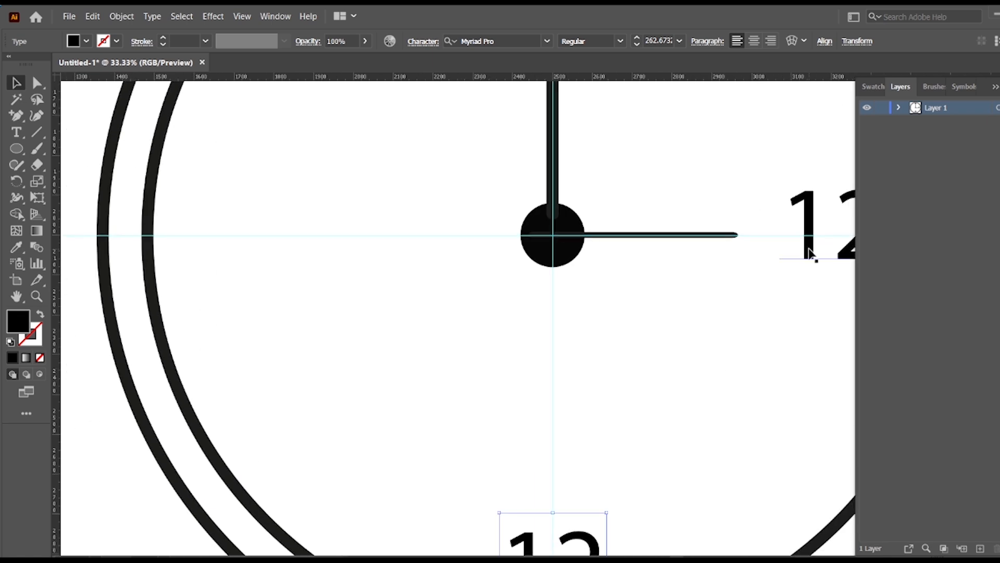
drag(809, 254, 202, 253)
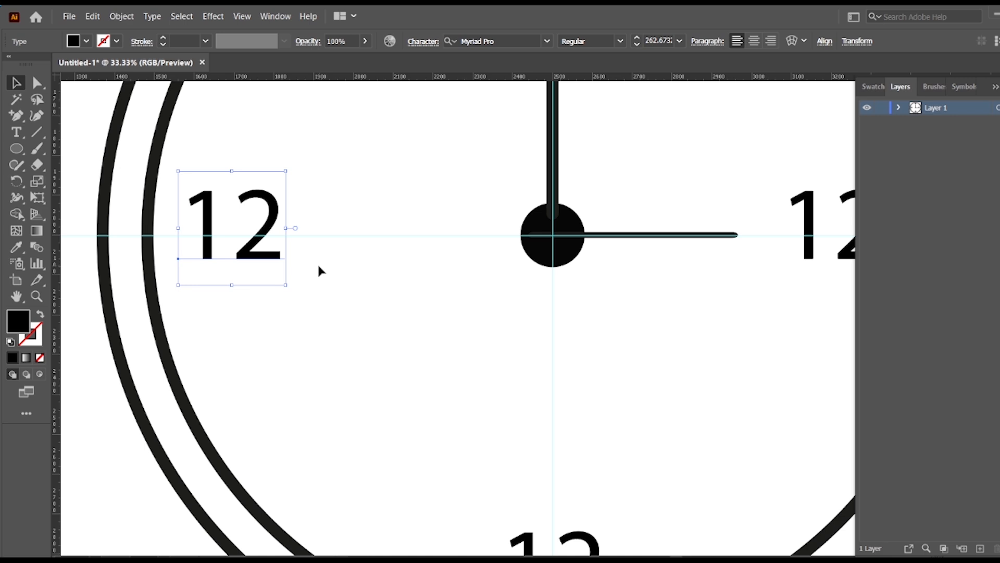
Change the numeral at the three o'clock position to 3.
key(ctrl+minus)
key(ctrl+minus)
key(ctrl+minus)
drag(691, 381, 509, 374)
click(320, 434)
drag(712, 402, 496, 392)
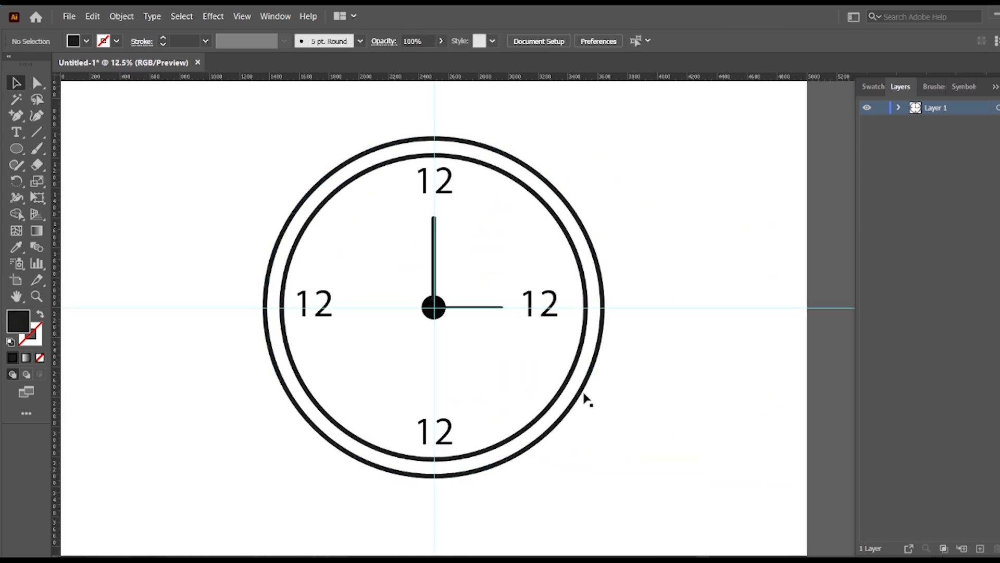
click(549, 316)
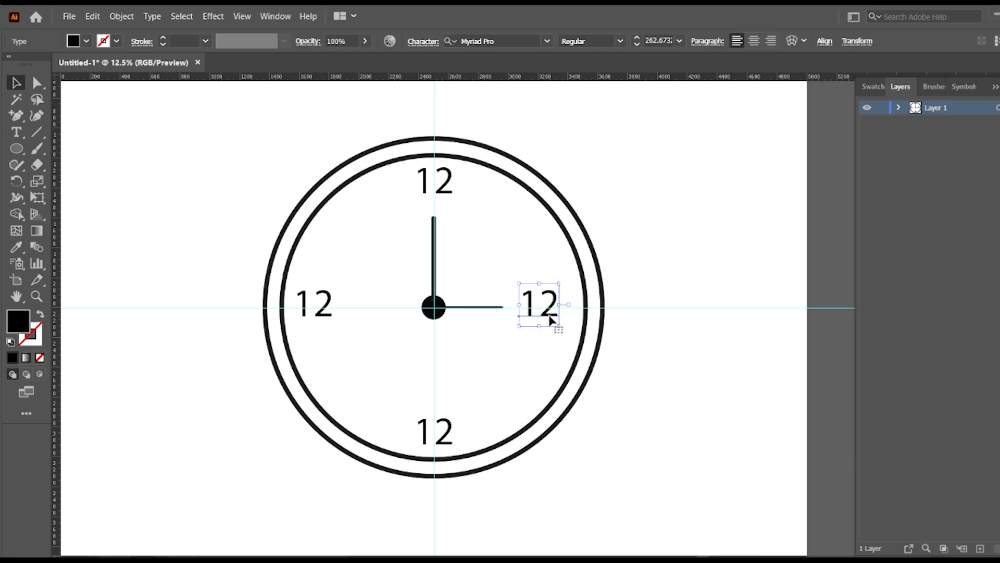
click(16, 133)
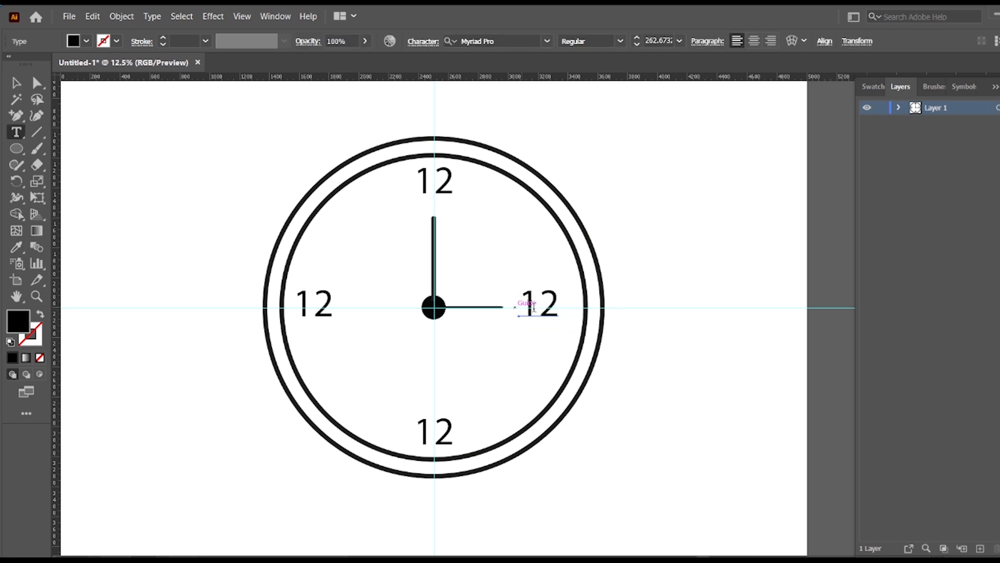
click(554, 301)
key(BackSpace)
key(BackSpace)
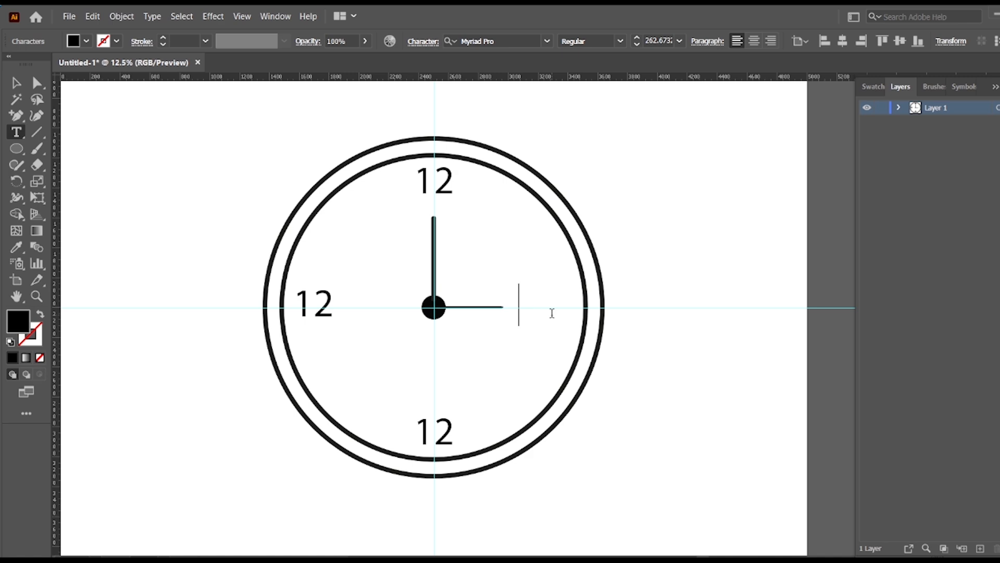
text(03)
key(BackSpace)
key(BackSpace)
text(3)
Change the numeral at the nine o'clock position to 9 and the one at six o'clock to 6.
click(334, 311)
key(BackSpace)
key(BackSpace)
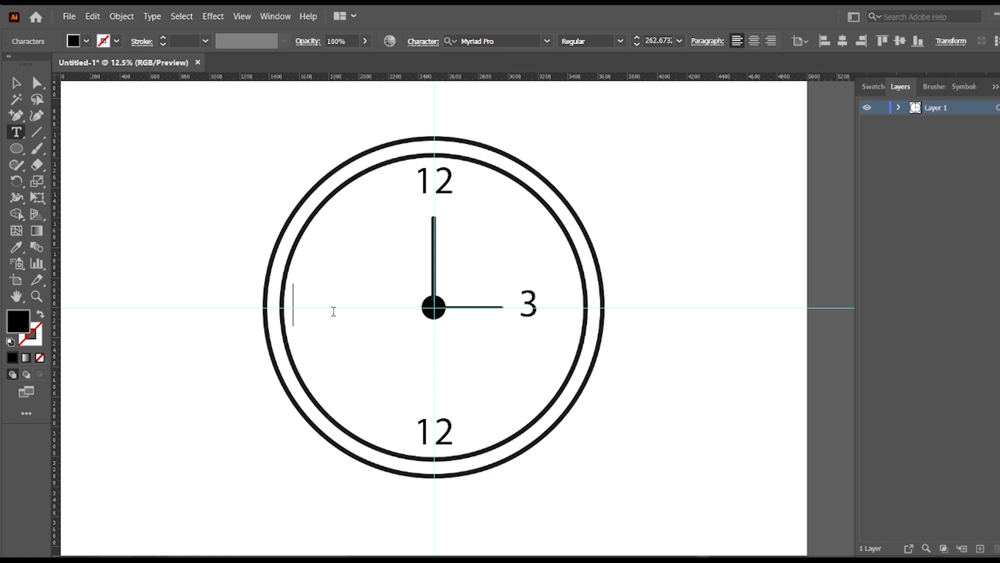
text(9)
click(449, 425)
key(BackSpace)
key(BackSpace)
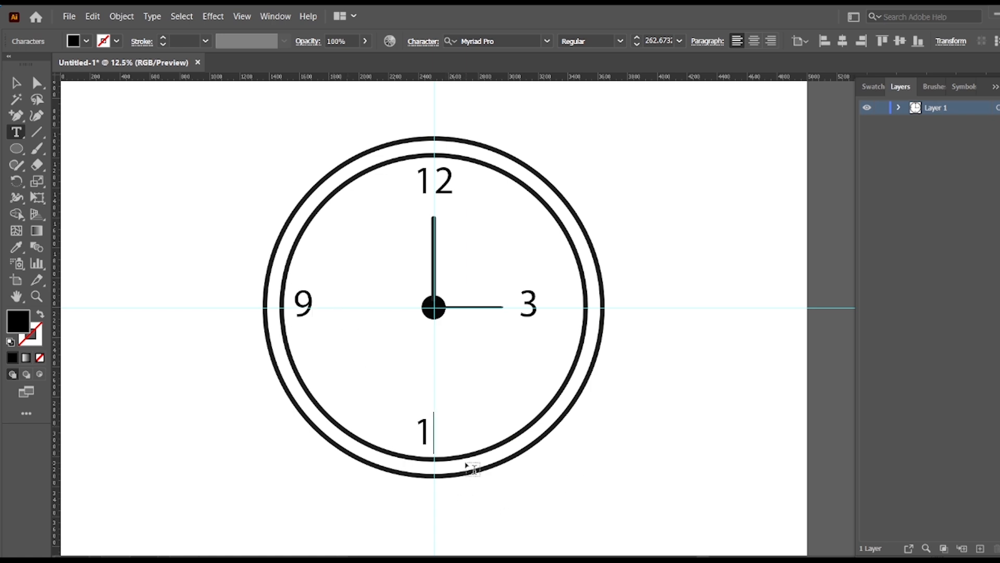
text(6)
key(Escape)
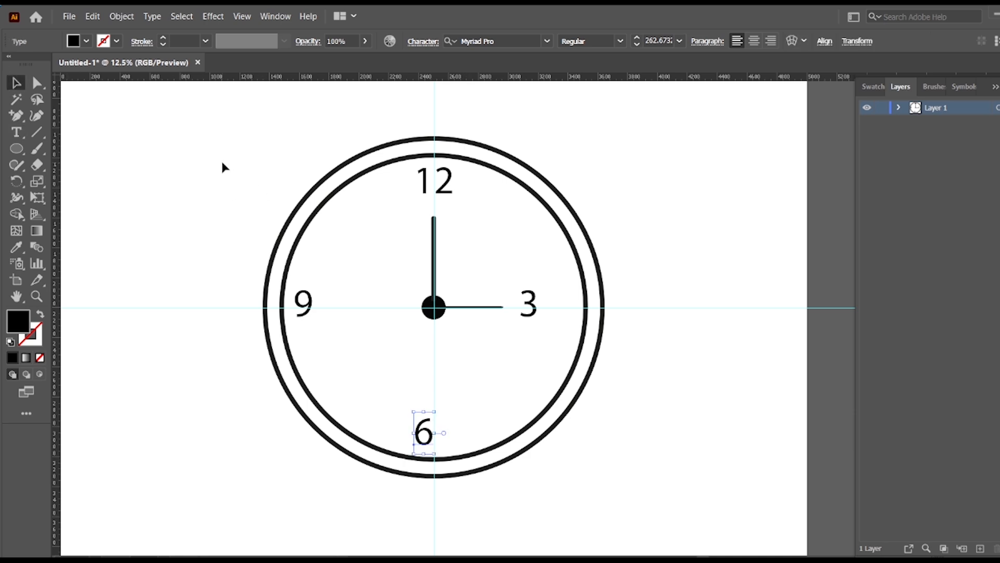
Move the 3 outward towards the inner ring and shift the 9 slightly towards the clock's centre.
click(222, 163)
click(537, 316)
drag(536, 316, 569, 320)
click(723, 229)
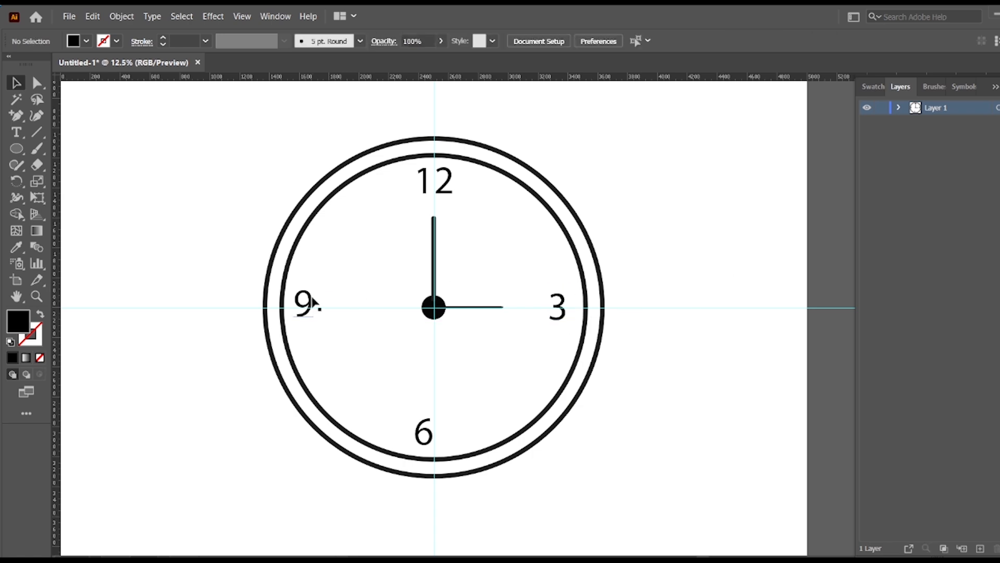
drag(311, 297, 315, 297)
click(317, 281)
Centre the 9 and the 3 vertically on the artboard, one after the other.
click(312, 305)
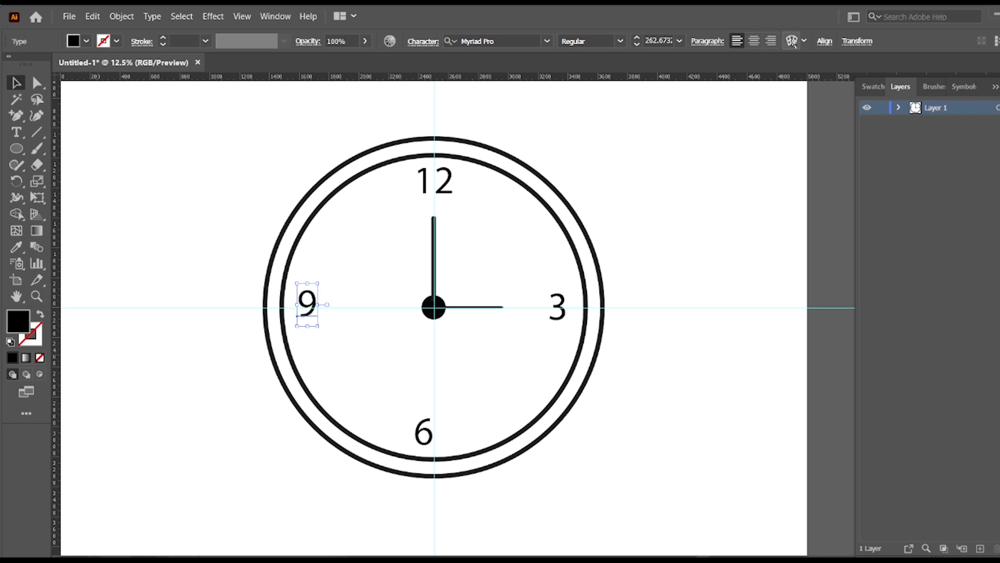
click(823, 42)
click(797, 80)
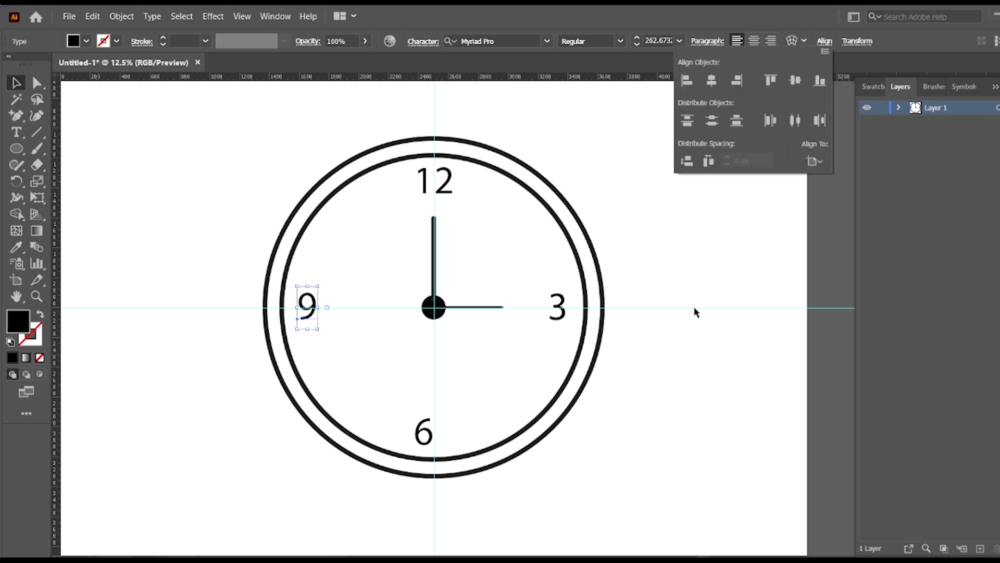
click(565, 300)
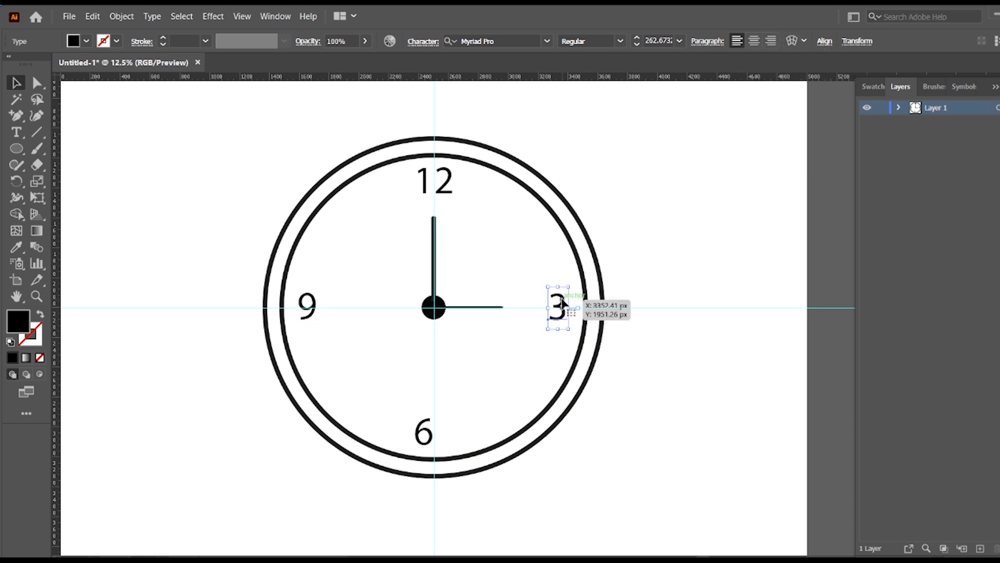
click(824, 41)
click(796, 81)
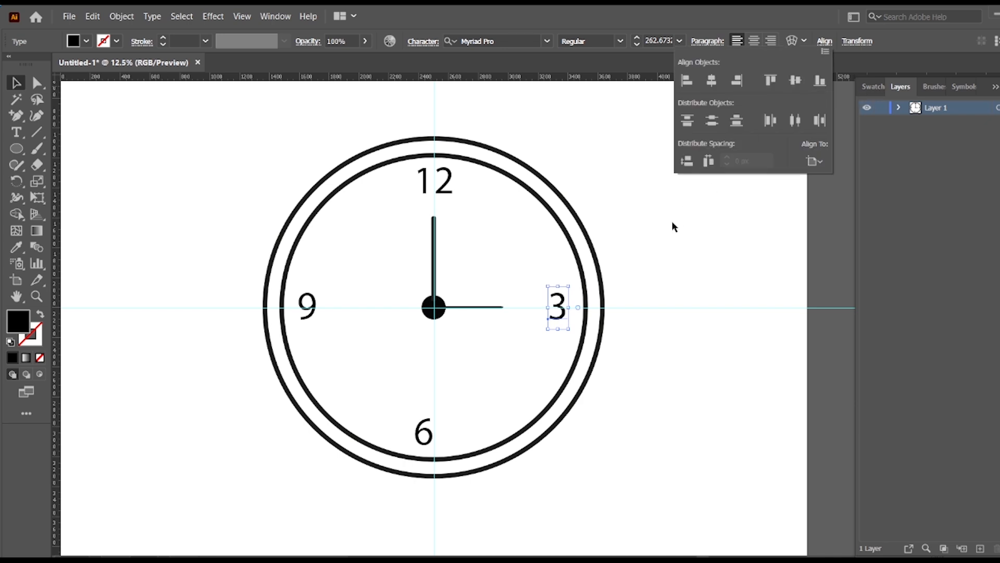
click(625, 214)
Set the 12 and the 6 to align to the artboard and centre both horizontally.
click(443, 179)
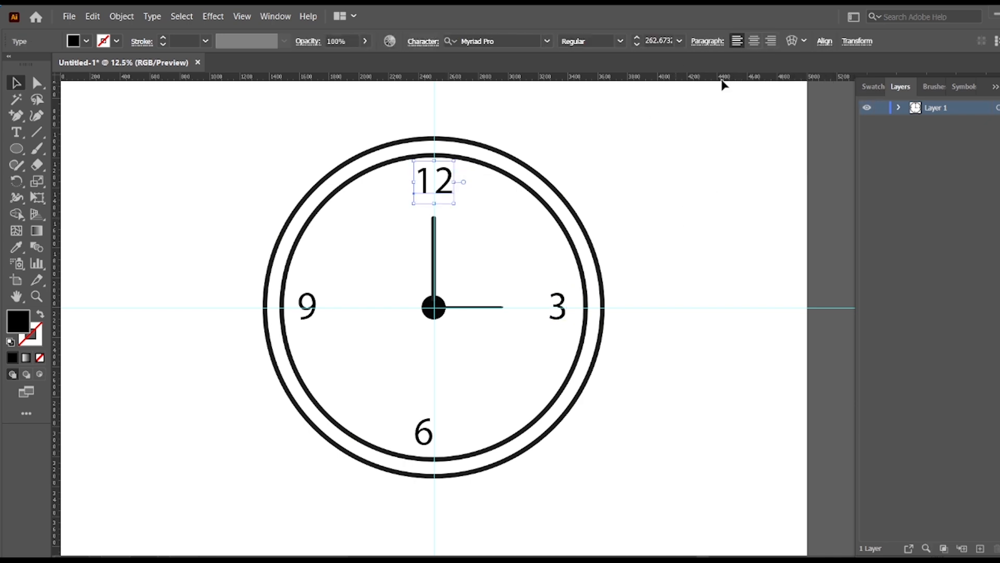
shift+click(425, 434)
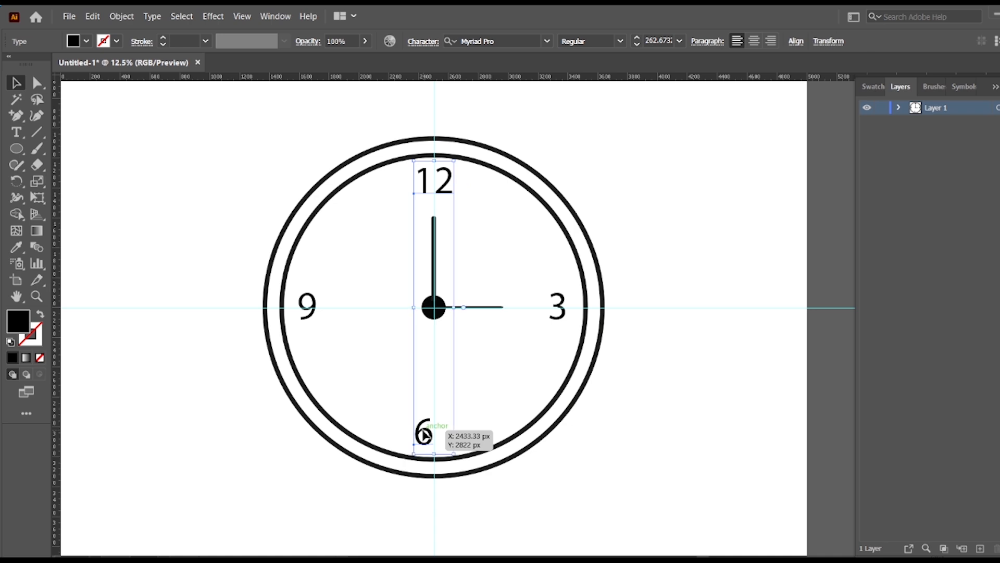
click(796, 43)
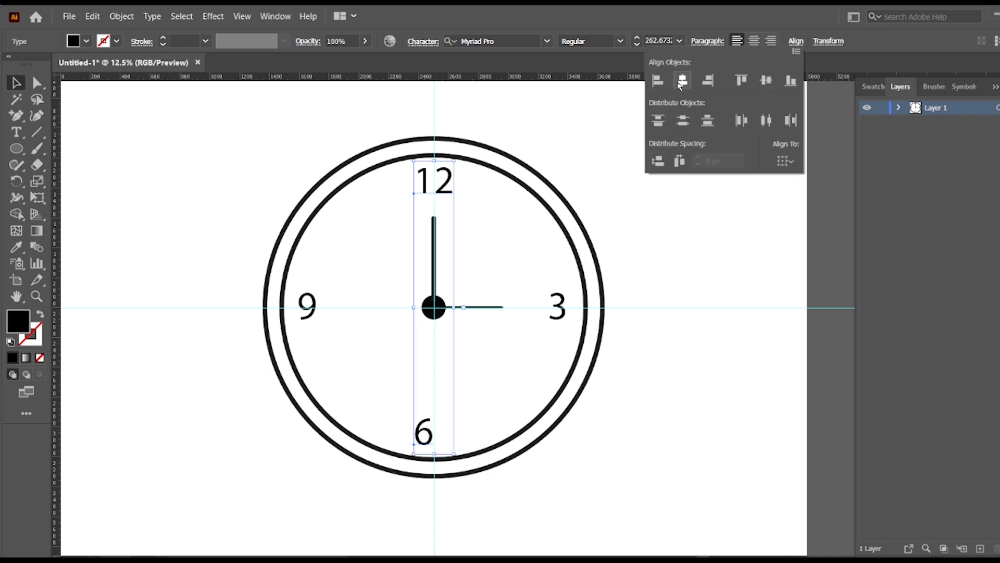
click(683, 82)
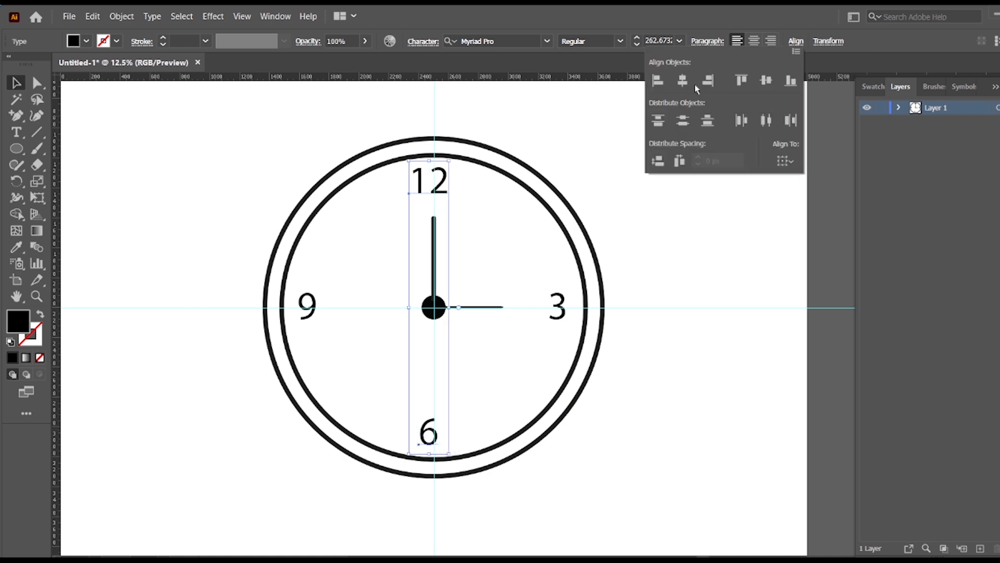
click(789, 165)
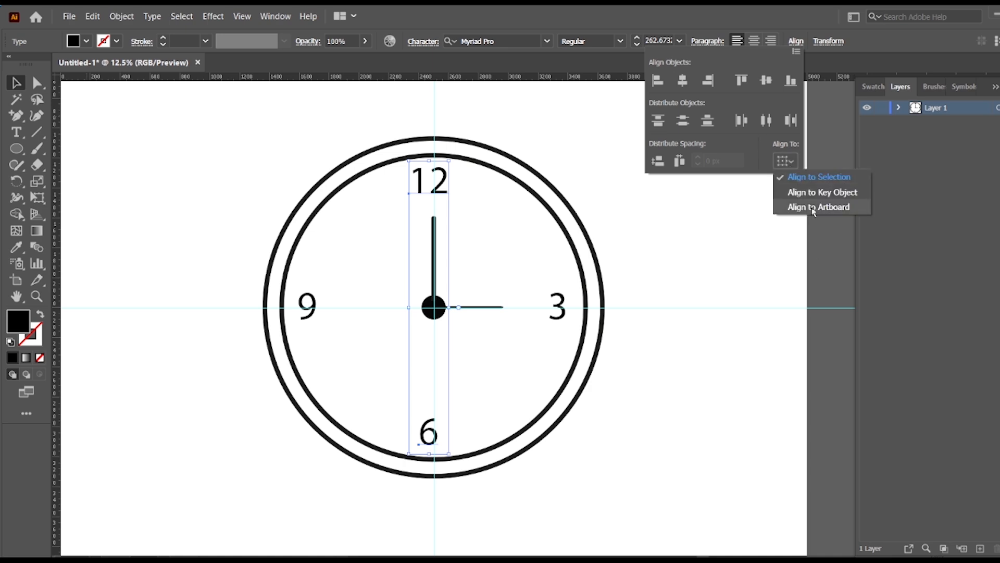
click(818, 207)
click(687, 82)
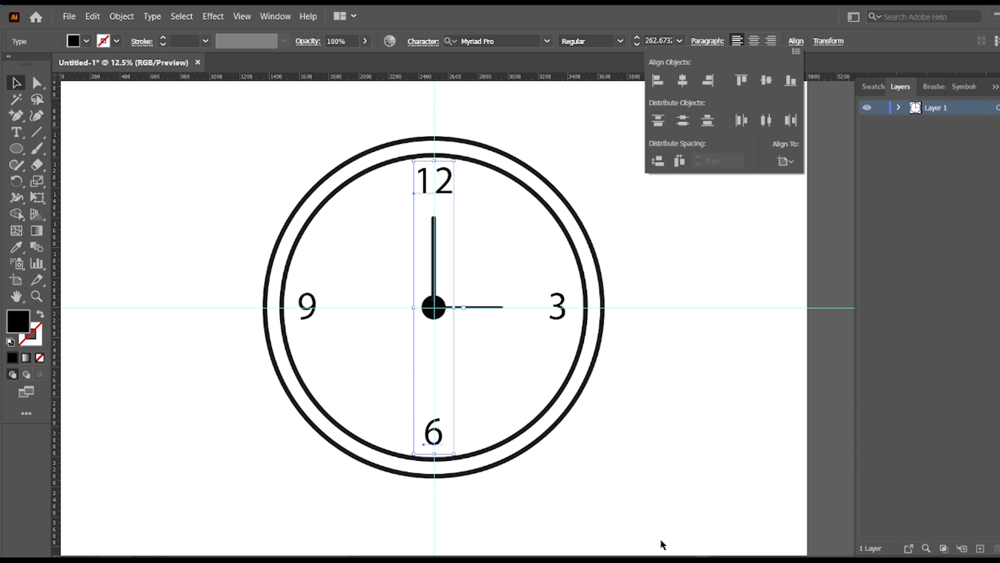
click(652, 401)
Nudge the 6 down slightly so it sits closer to the inner ring.
scroll(661, 401, down, 1)
click(628, 416)
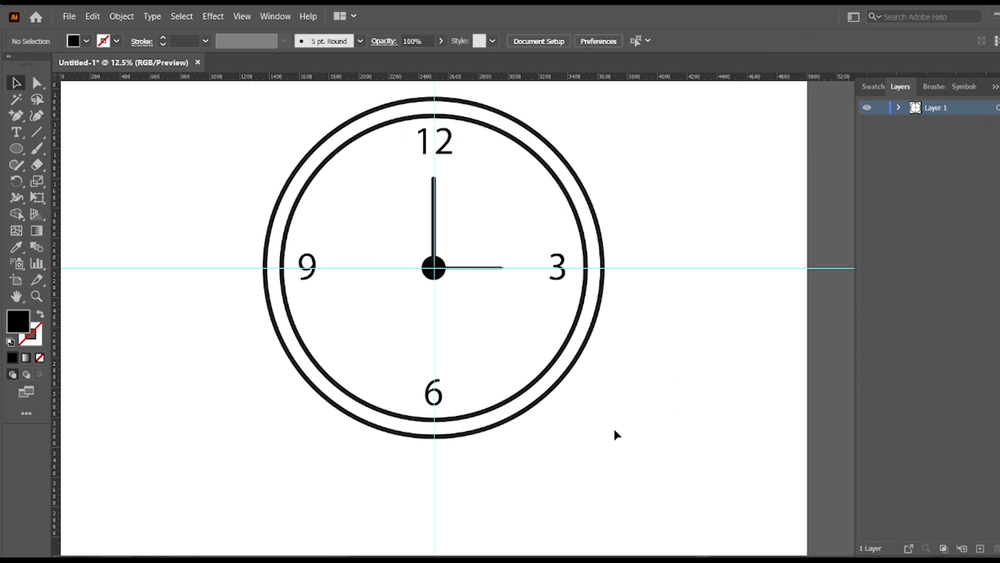
click(438, 394)
click(513, 433)
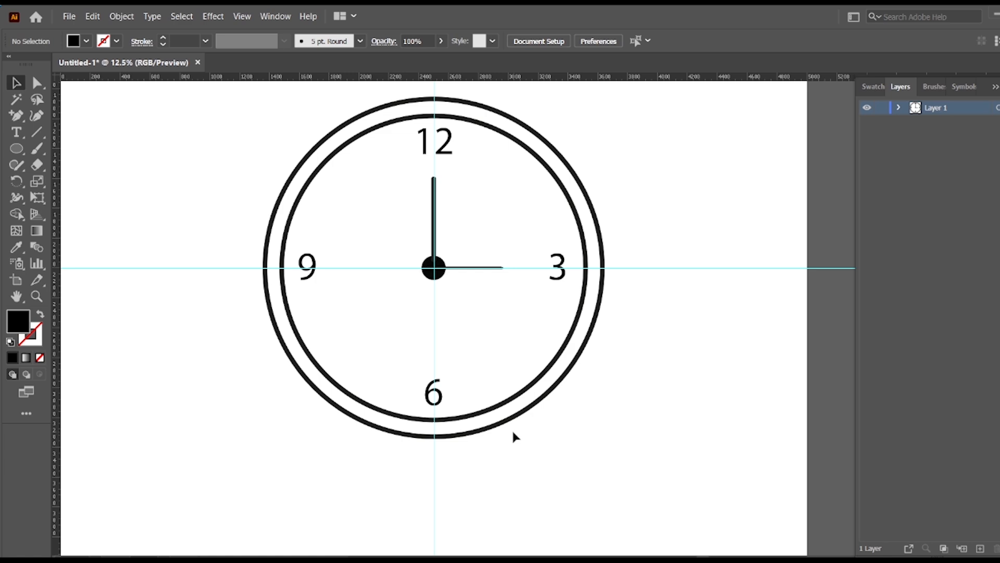
click(439, 394)
key(Down)
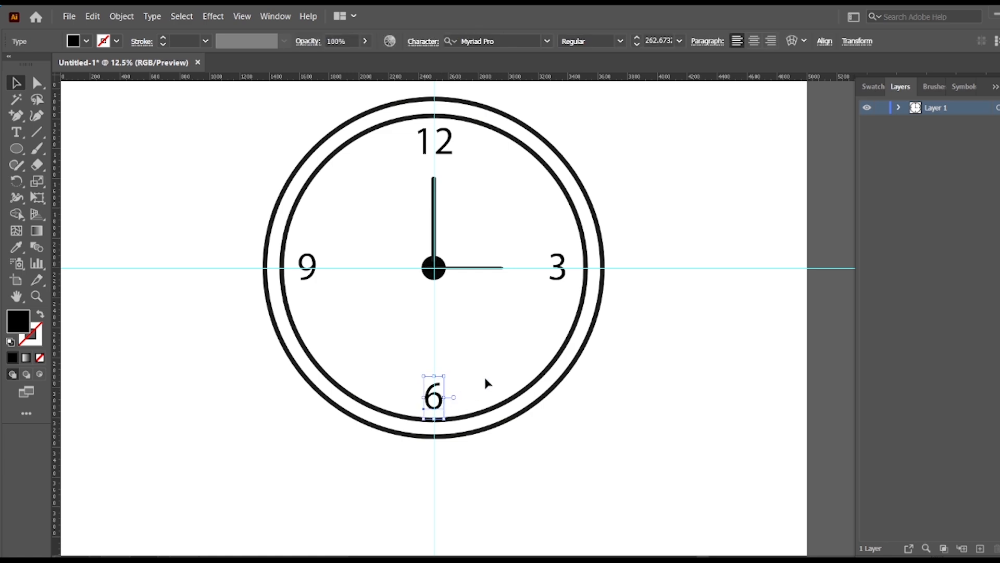
key(Down)
key(Down)
Nudge the 3 slightly down and outward towards the inner ring.
click(561, 278)
key(Down)
key(Down)
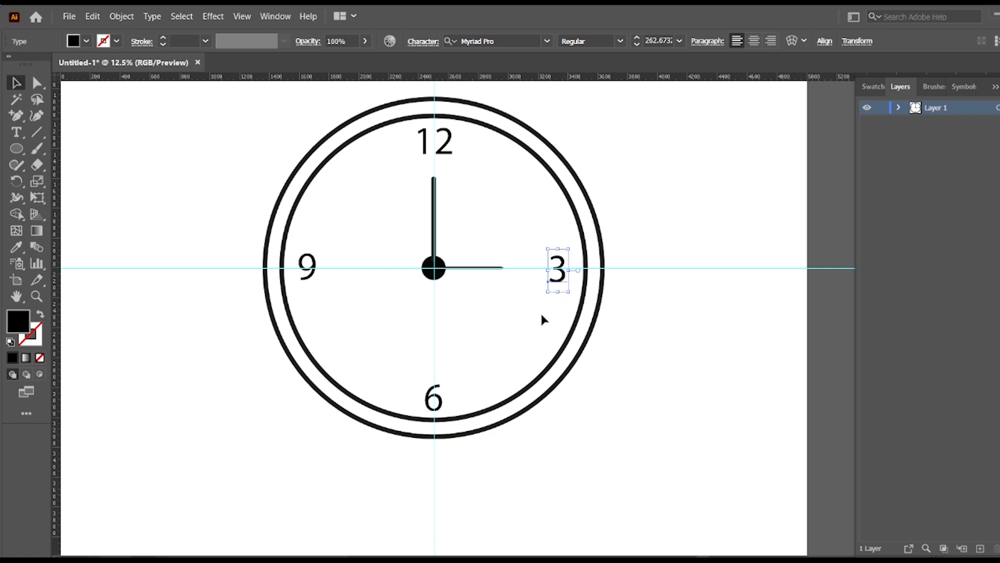
key(Right)
key(Right)
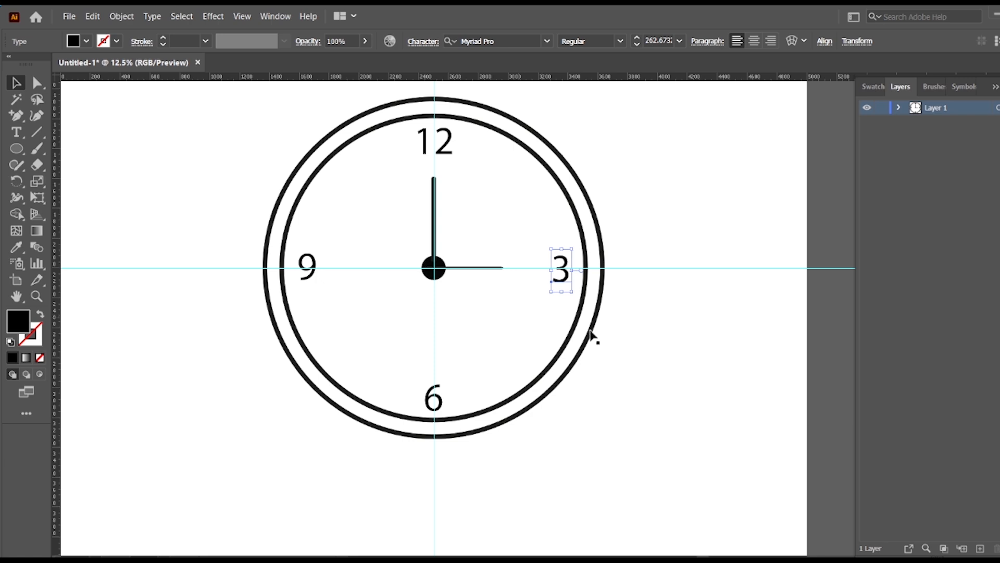
scroll(599, 365, up, 2)
click(627, 438)
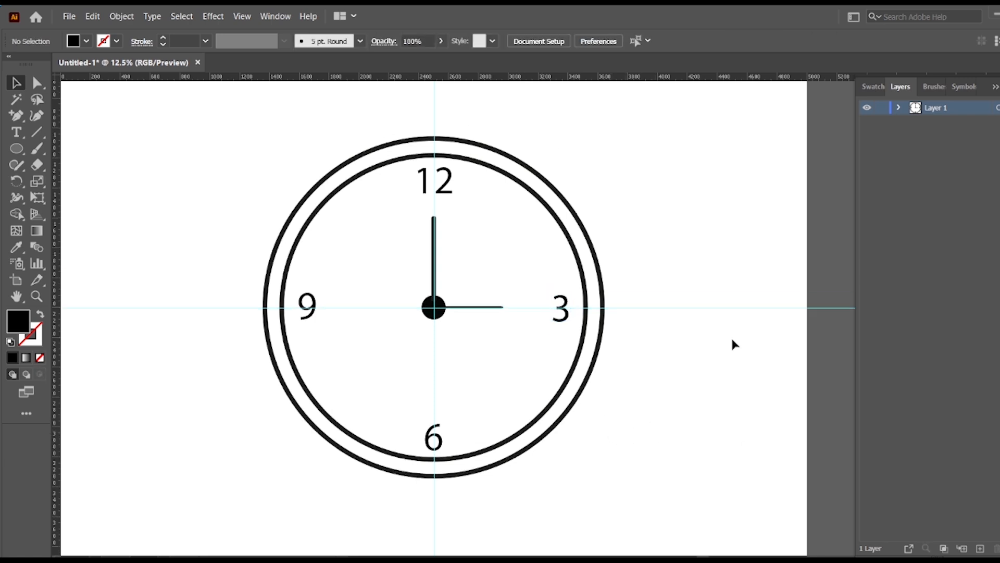
Draw a solid black circle with the Ellipse tool in the empty area to the upper left of the clock.
scroll(730, 338, up, 2)
click(22, 153)
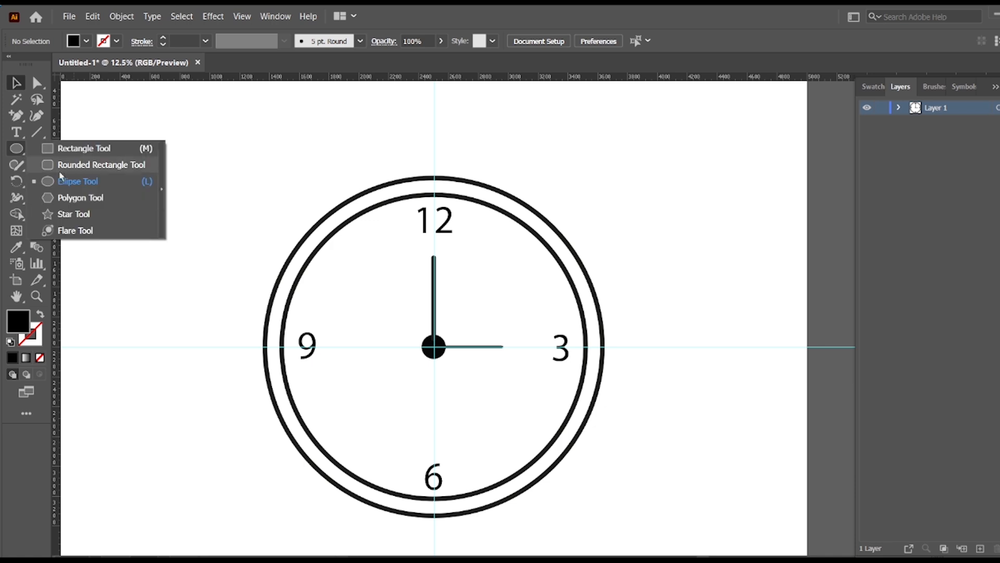
click(83, 180)
drag(179, 184, 229, 234)
scroll(85, 149, up, 2)
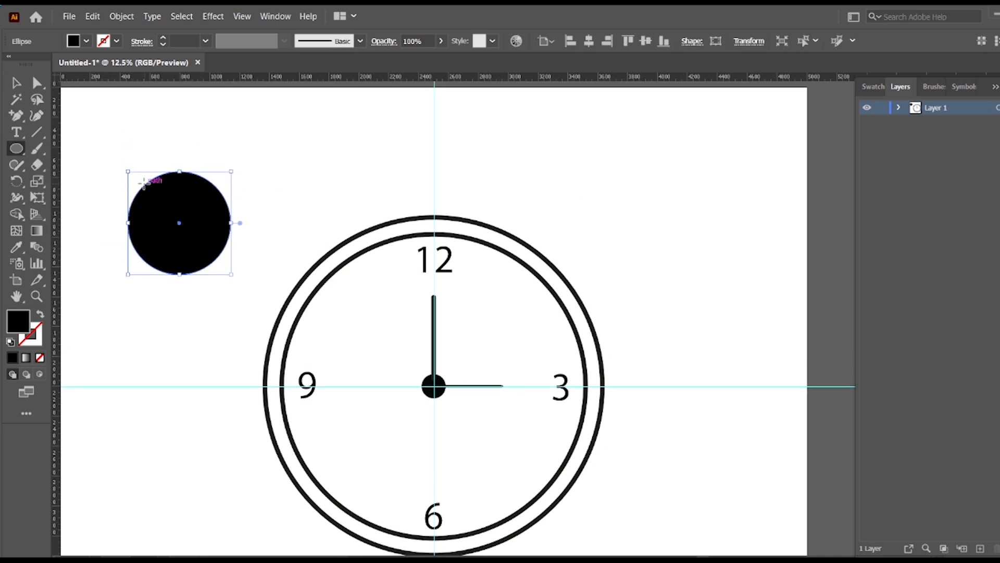
Split the black circle with a horizontal line through its middle and remove its lower half and the leftover line using Shape Builder.
click(37, 131)
mouse_move(99, 218)
mouse_down()
mouse_move(594, 219)
mouse_move(268, 220)
mouse_up()
click(12, 82)
drag(87, 198, 179, 273)
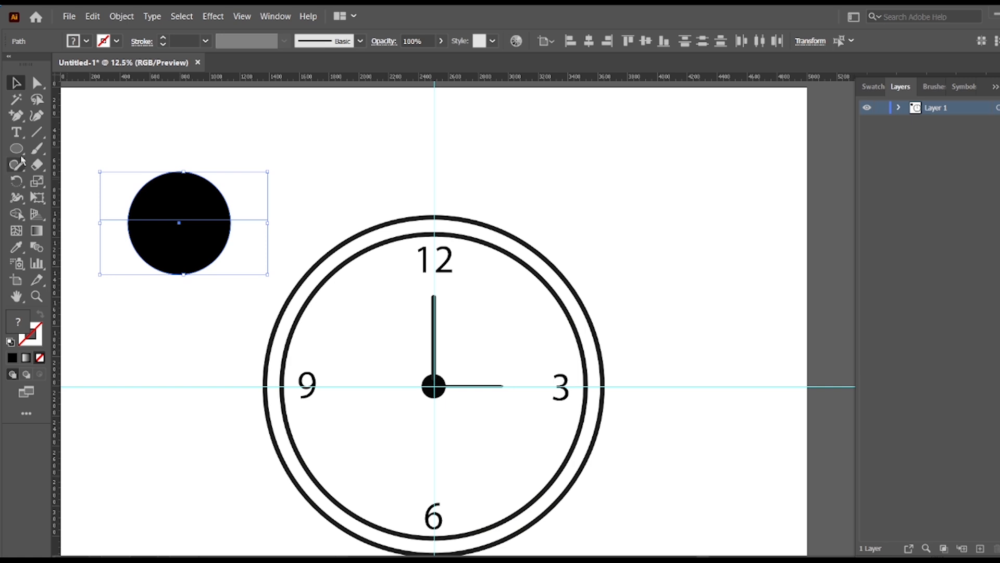
click(16, 215)
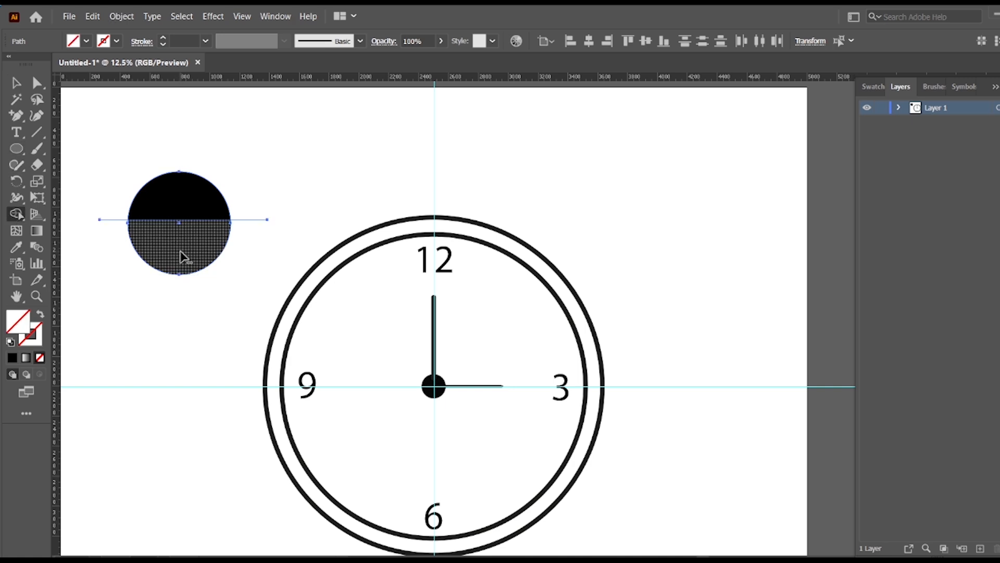
alt+click(179, 251)
click(15, 83)
click(84, 187)
drag(97, 189, 126, 261)
key(Delete)
Rotate the half circle 45° counterclockwise, enlarge it proportionally and place it at the clock's upper left as a bell.
click(201, 218)
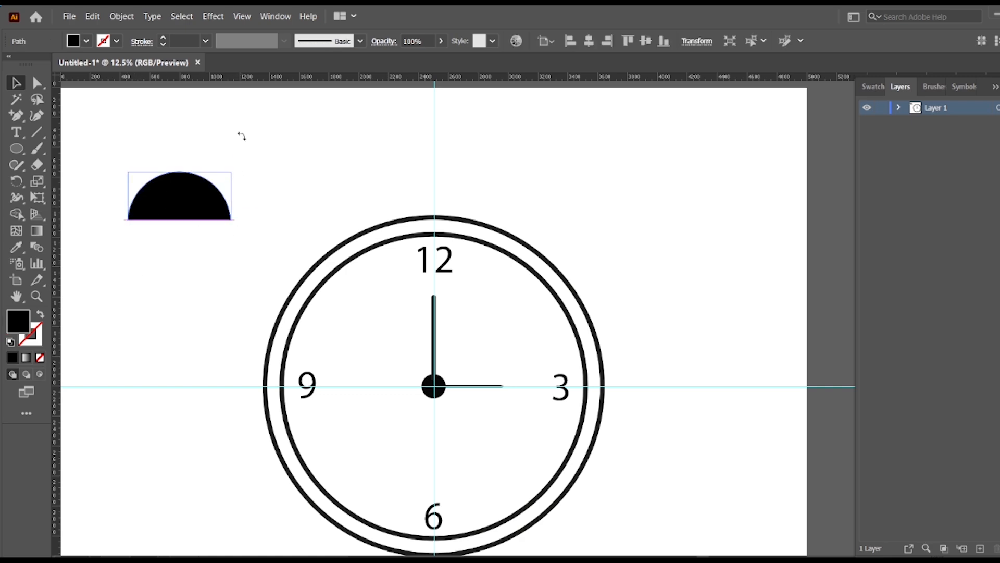
drag(242, 136, 217, 212)
drag(160, 249, 145, 297)
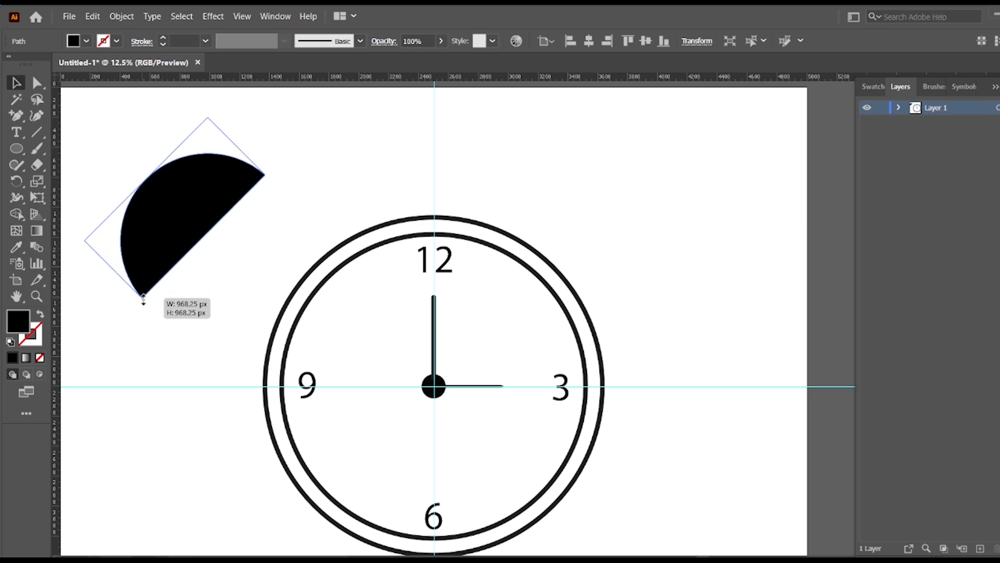
drag(185, 225, 264, 234)
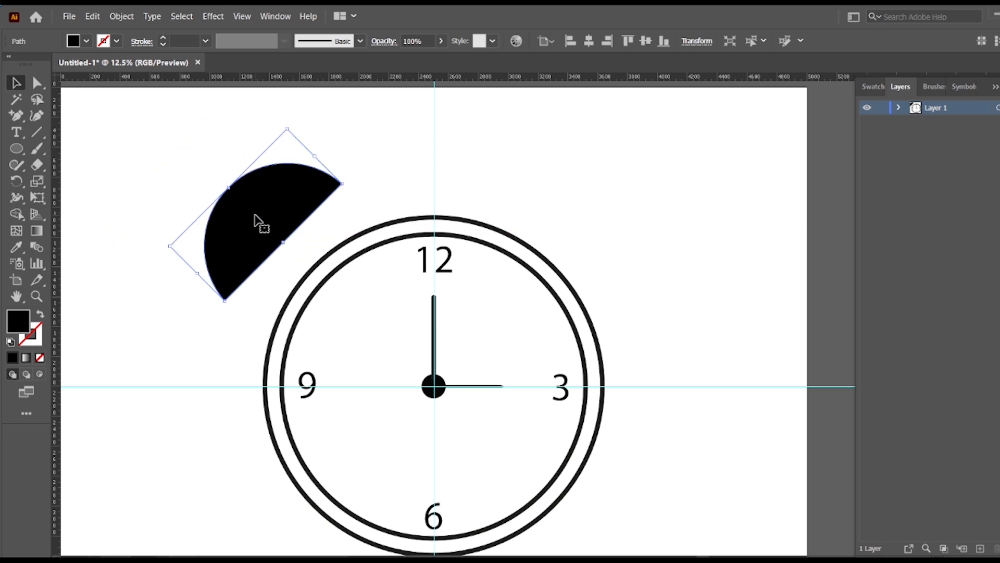
Reflect a copy of the bell left to right and place it at the clock's upper right.
right_click(256, 215)
mouse_move(352, 417)
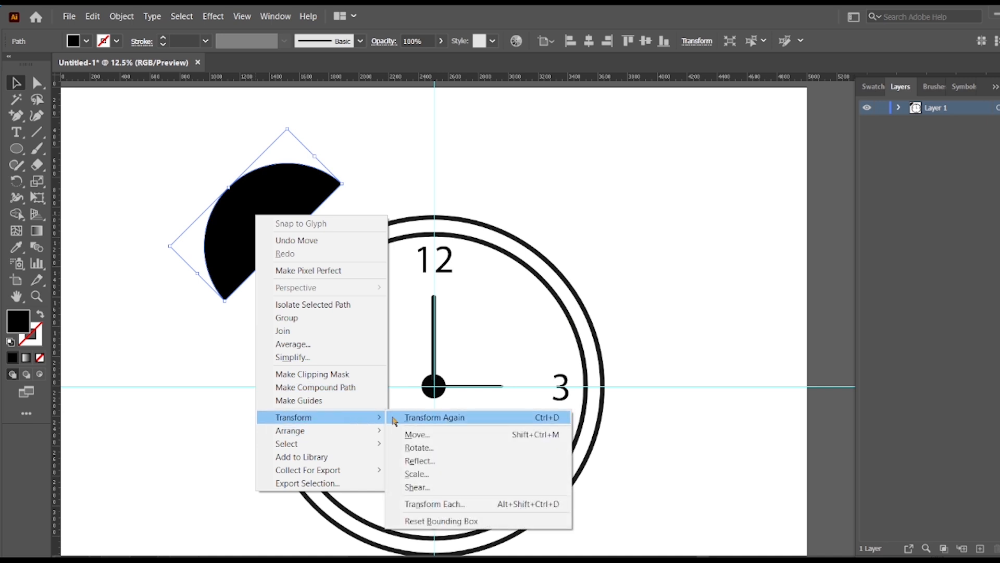
click(414, 461)
click(454, 380)
drag(324, 224, 641, 238)
Draw a small wide rounded rectangle above the 12 and a narrow upright one joining it to the outer ring.
scroll(473, 226, up, 2)
scroll(119, 213, down, 1)
click(16, 149)
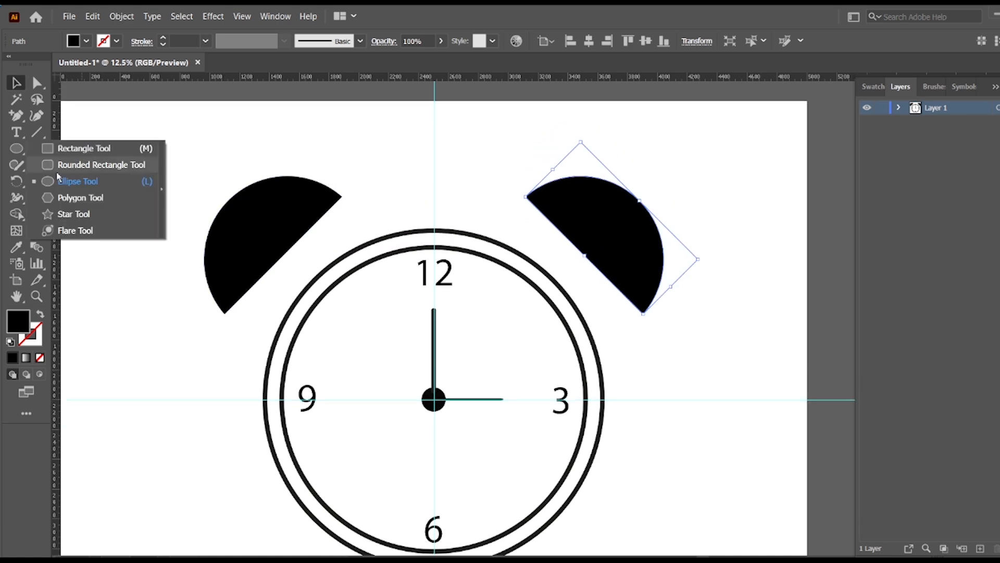
click(78, 165)
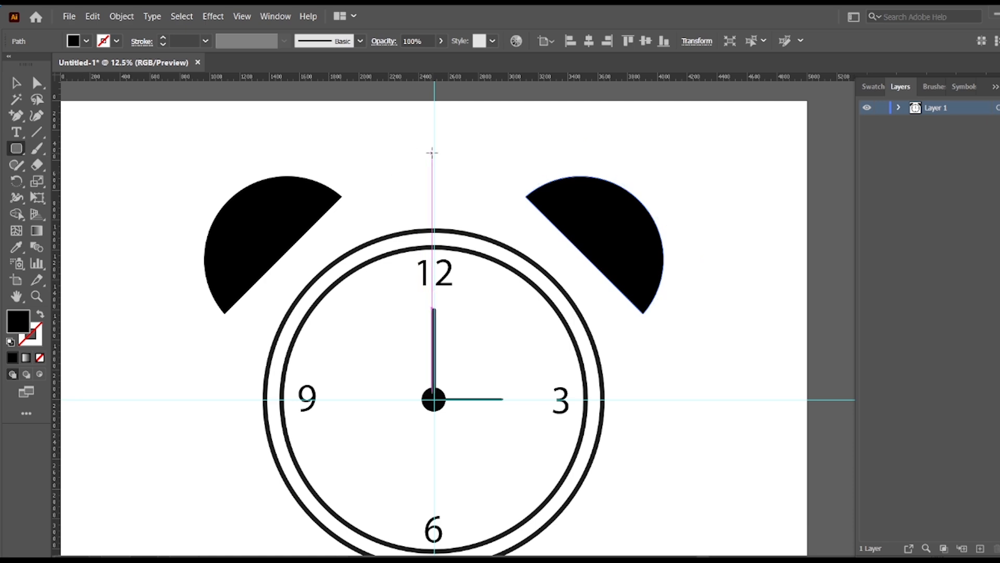
drag(413, 146, 468, 177)
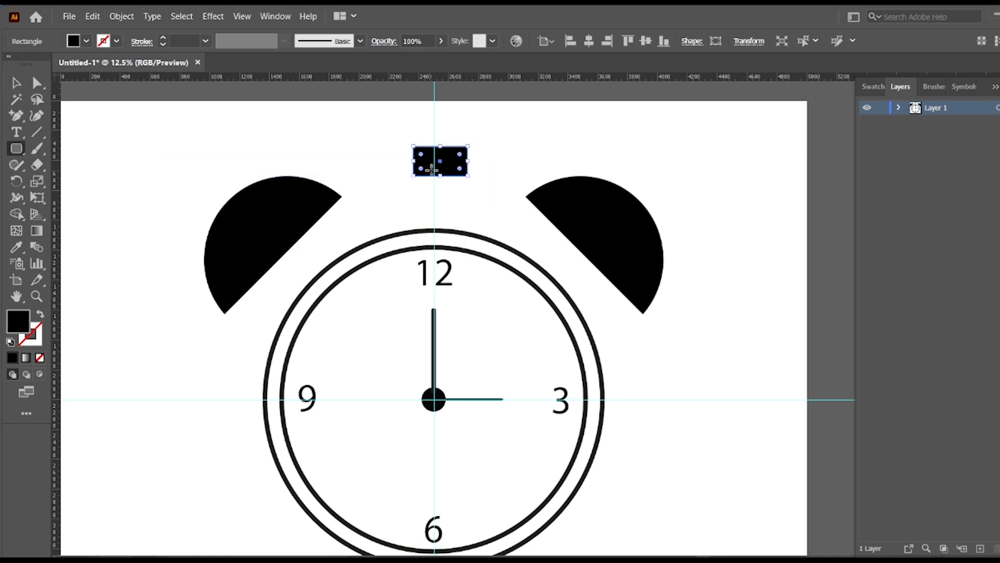
drag(434, 167, 462, 196)
Select both rounded rectangles and centre them horizontally on each other using Align to Selection.
key(v)
click(385, 155)
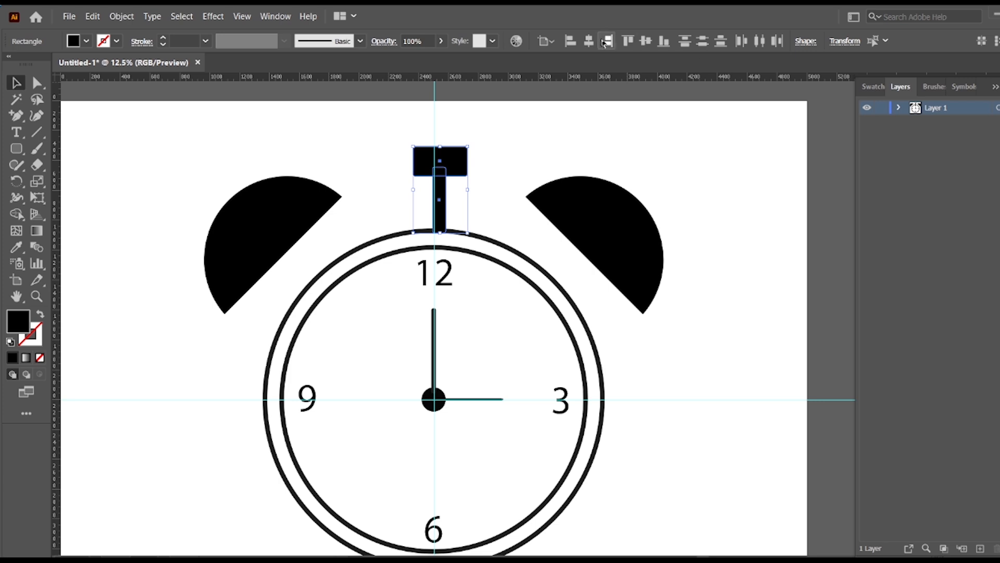
click(545, 40)
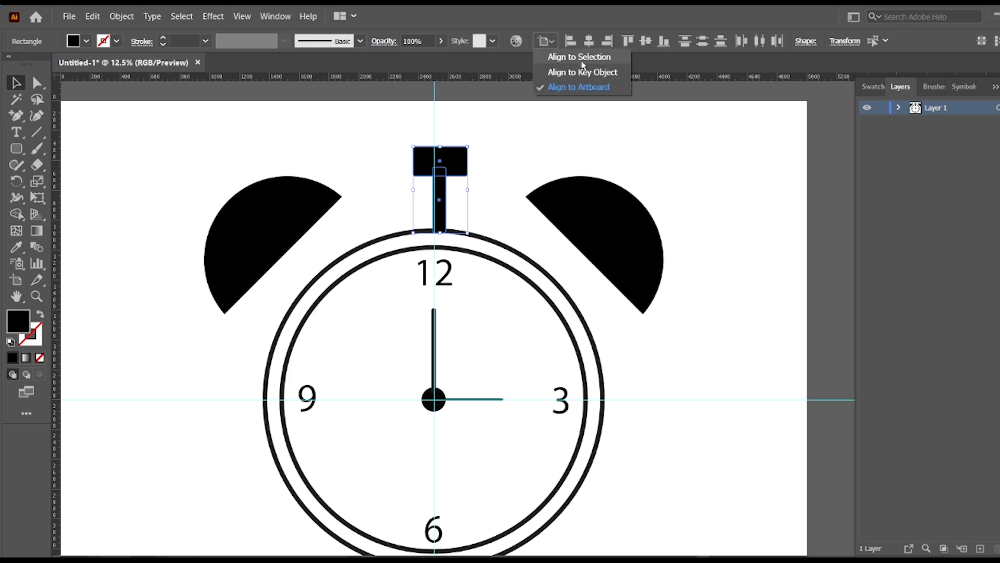
click(573, 89)
click(589, 42)
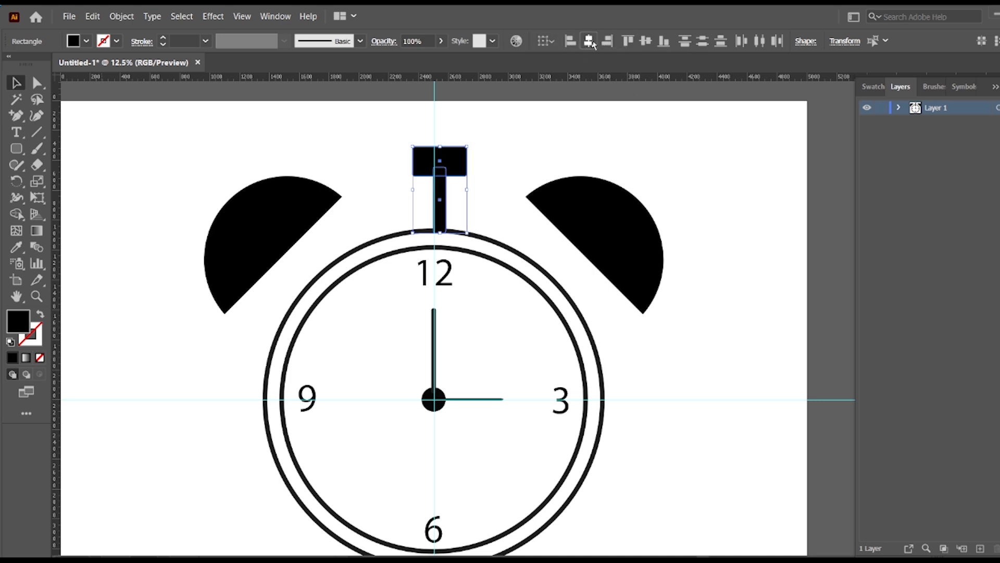
Group the two rounded rectangles and centre the group horizontally on the artboard.
right_click(457, 153)
click(491, 225)
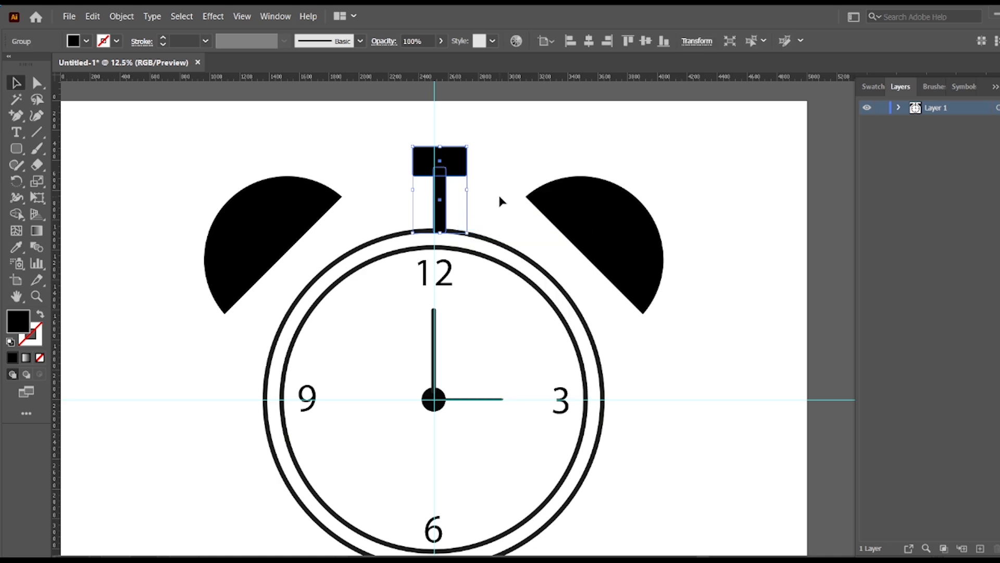
click(589, 41)
click(556, 125)
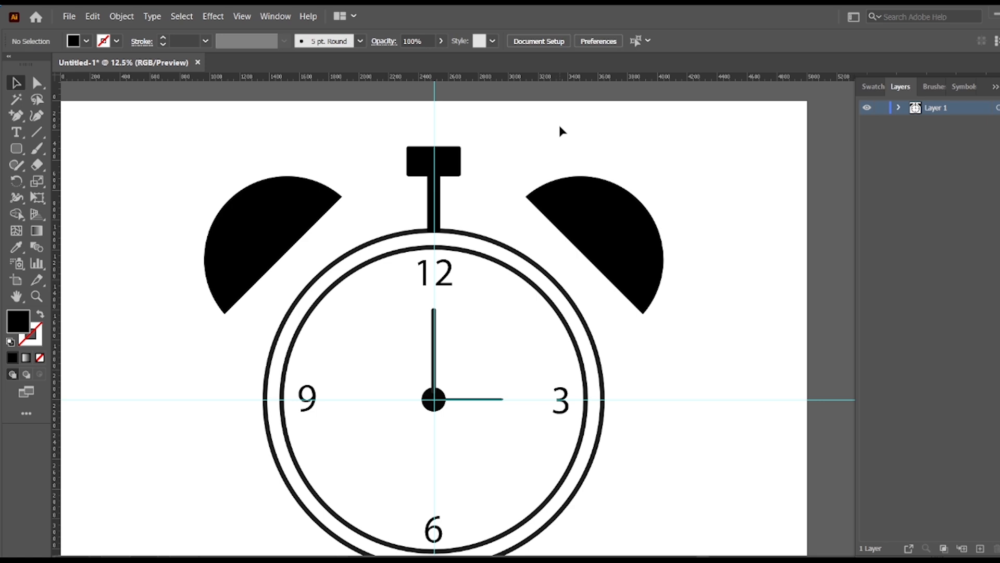
Draw a narrow upright black rectangle hanging from the lower left of the clock's outer ring.
scroll(580, 406, down, 5)
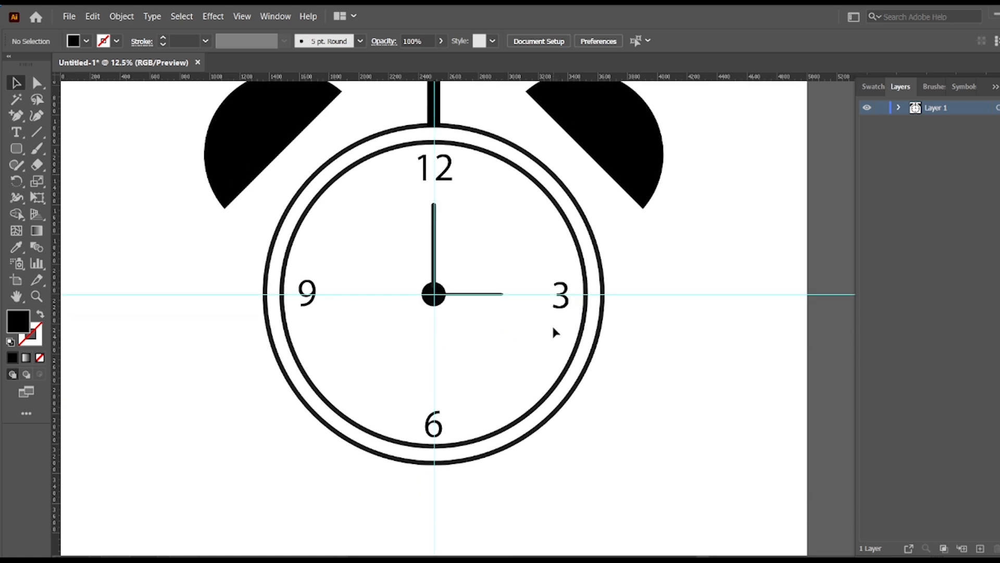
drag(16, 148, 78, 146)
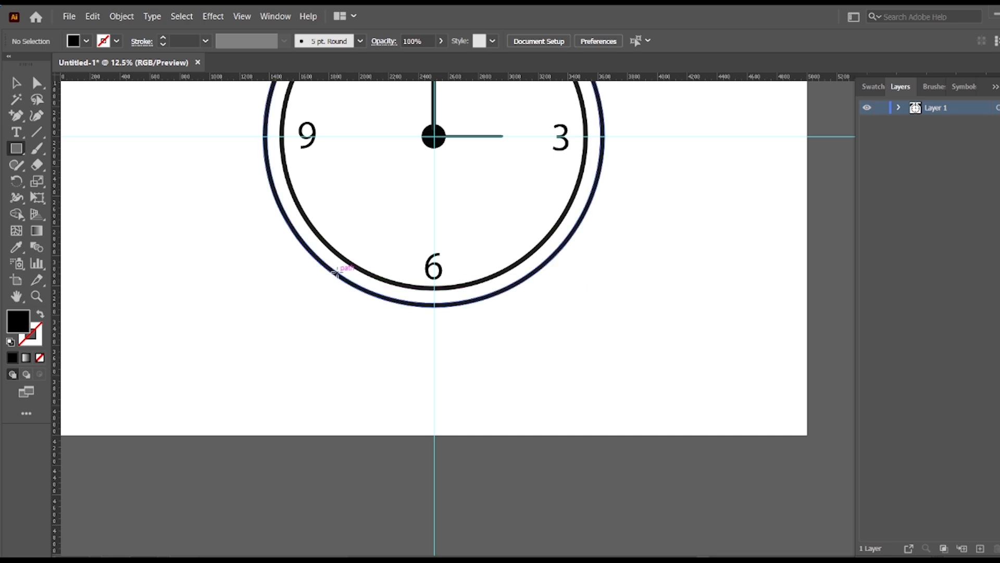
drag(338, 276, 372, 352)
key(v)
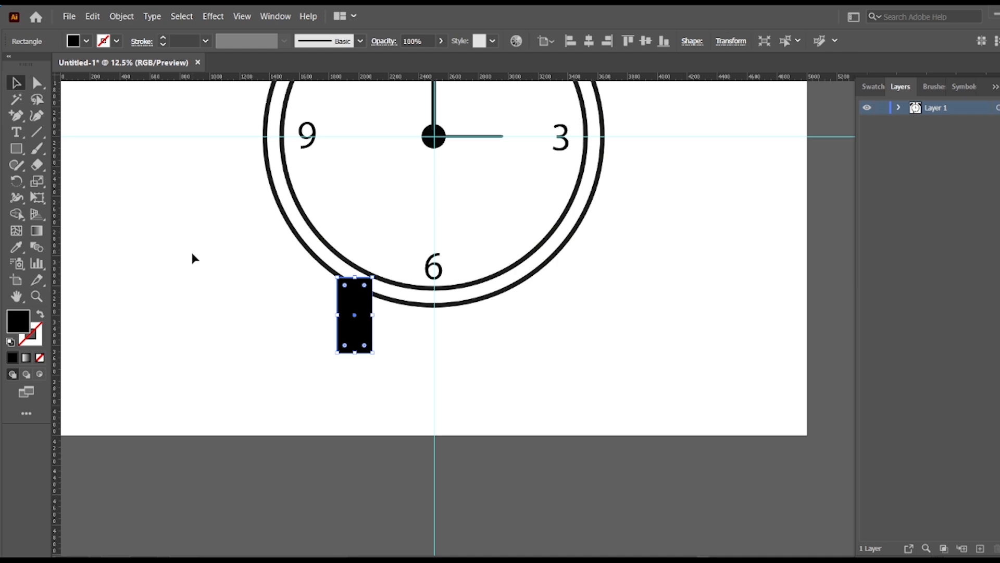
click(191, 249)
Taper the rectangle by moving its two bottom corner points 30 px outward on each side.
key(a)
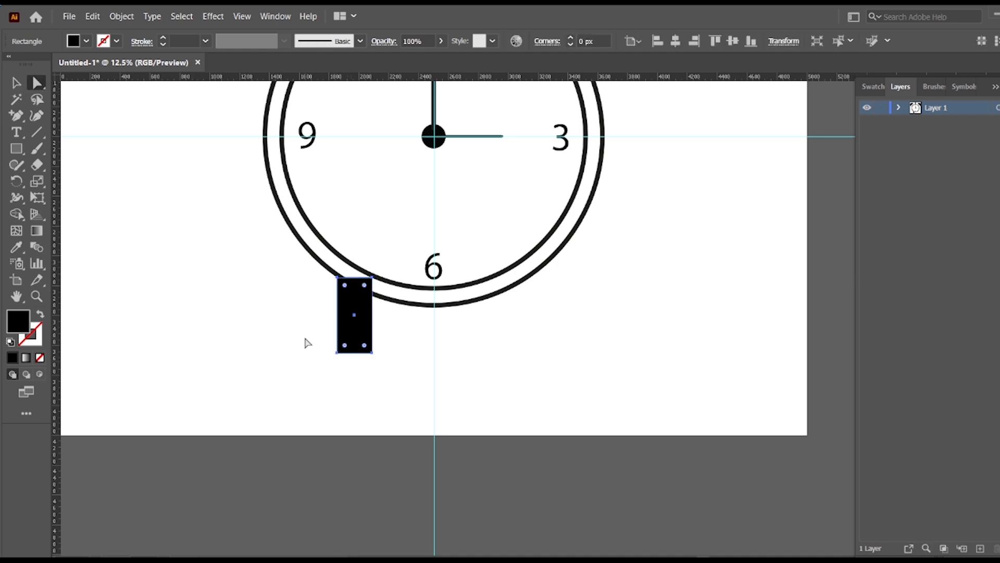
click(337, 353)
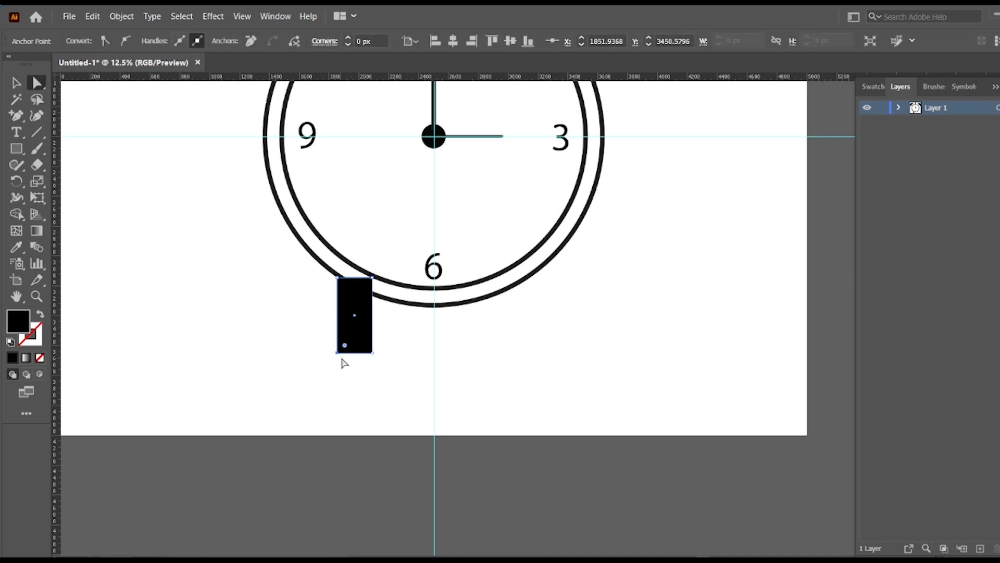
key(Left)
key(Left)
key(Left)
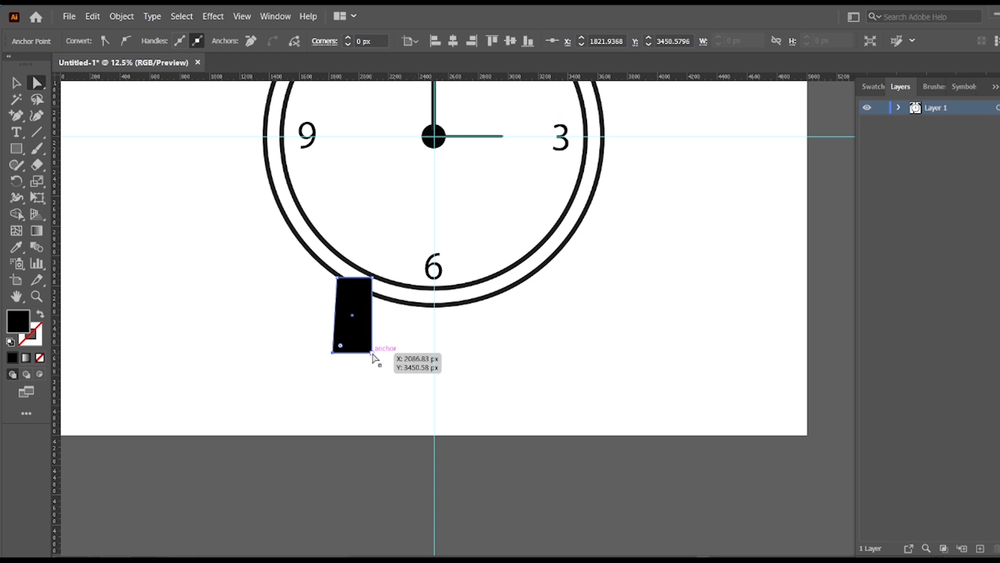
key(Right)
key(Right)
key(Right)
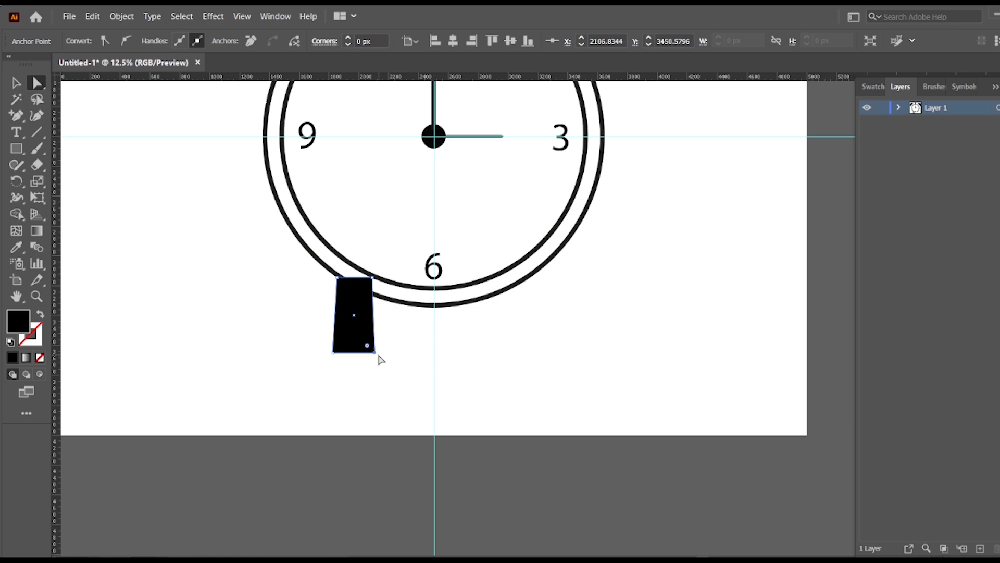
Round the tapered shape's two bottom corners fully and keep its top corners square.
click(190, 245)
click(362, 320)
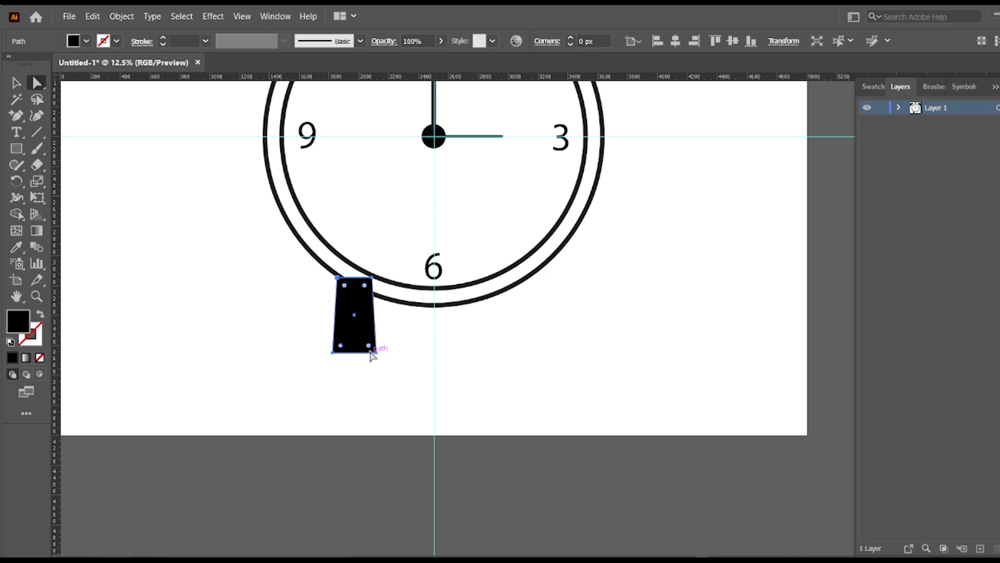
drag(369, 346, 342, 294)
click(388, 360)
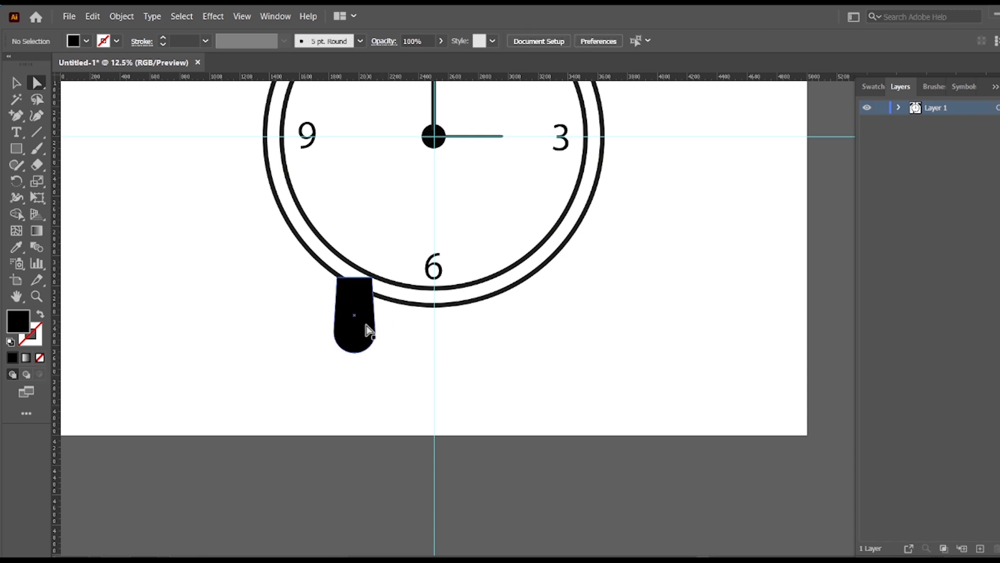
Rotate the leg so its rounded end slants outward and move it onto the ring's lower left edge.
click(14, 86)
click(356, 345)
drag(382, 359, 365, 376)
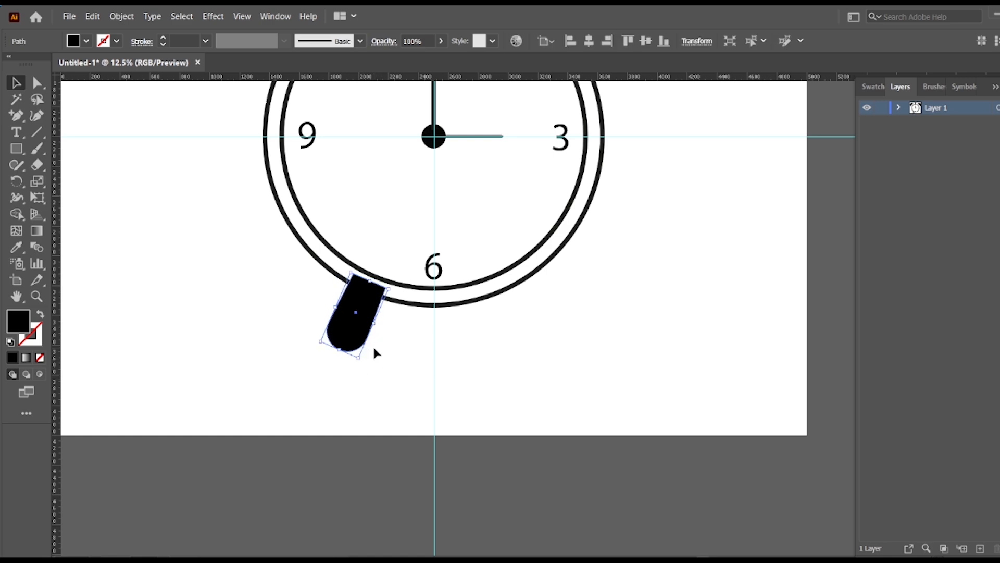
drag(356, 347, 332, 334)
Reflect a copy of the leg about the vertical axis and place it level at the ring's lower right edge.
right_click(331, 334)
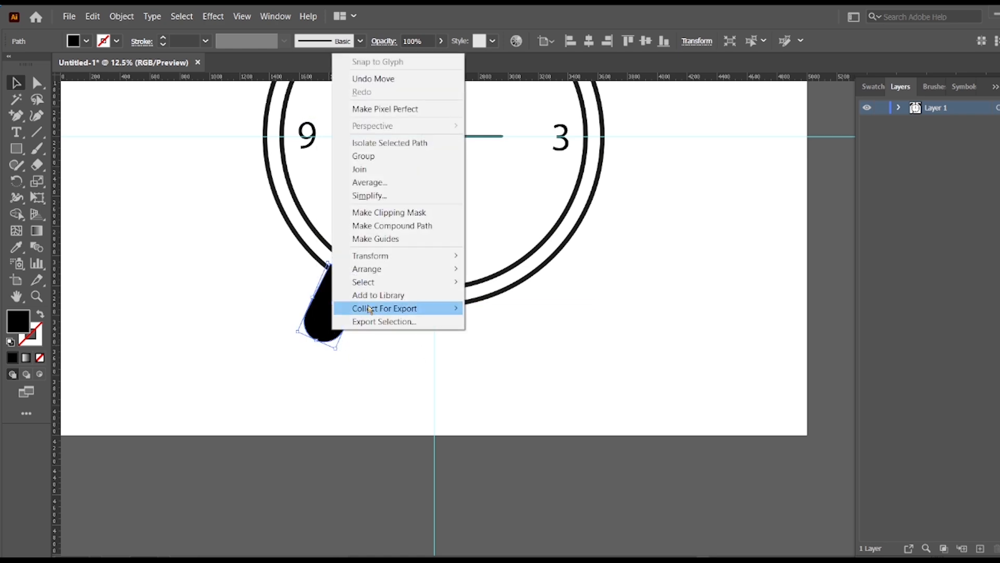
mouse_move(396, 268)
mouse_move(430, 257)
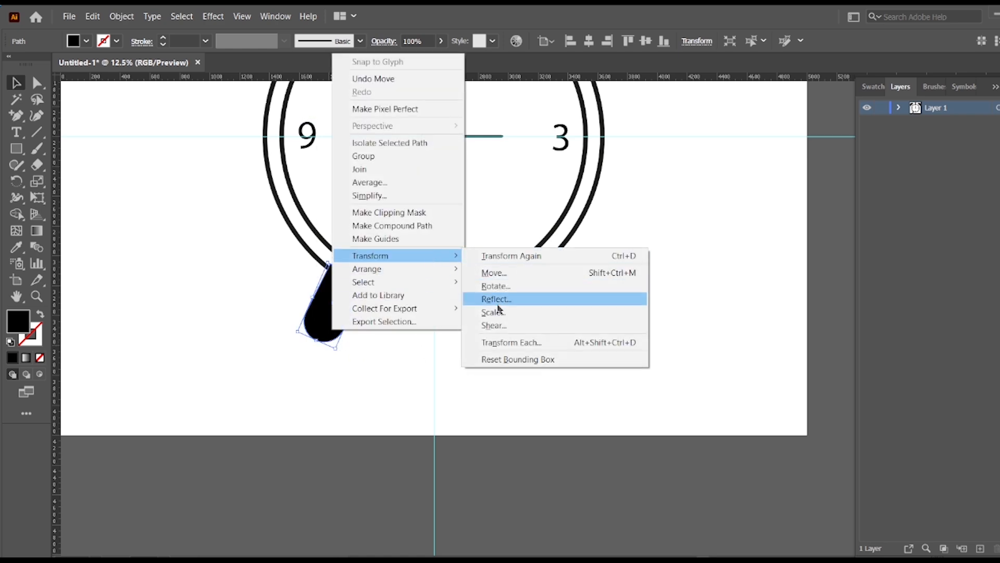
click(494, 300)
click(435, 239)
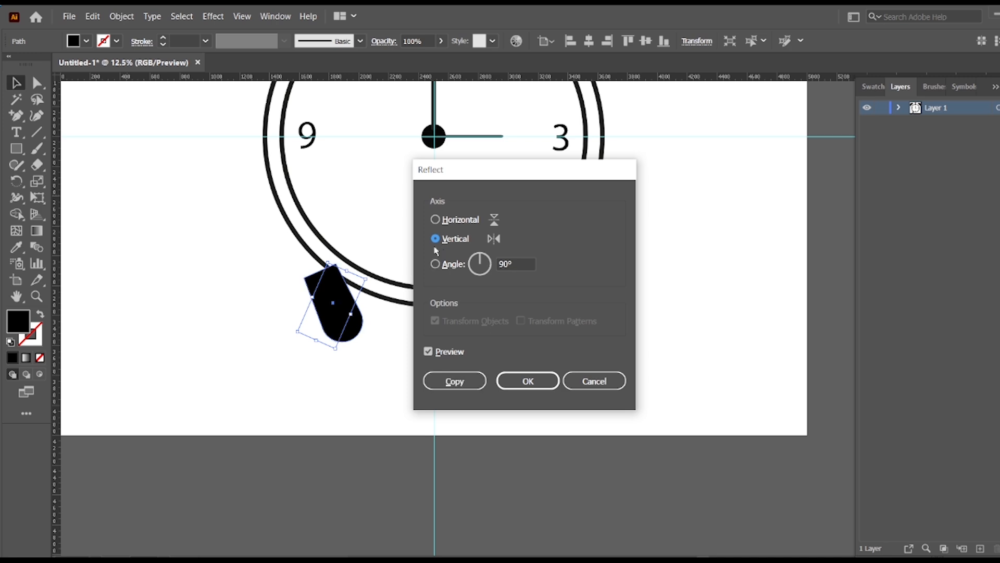
click(454, 381)
drag(352, 339, 558, 347)
drag(558, 346, 556, 345)
click(497, 387)
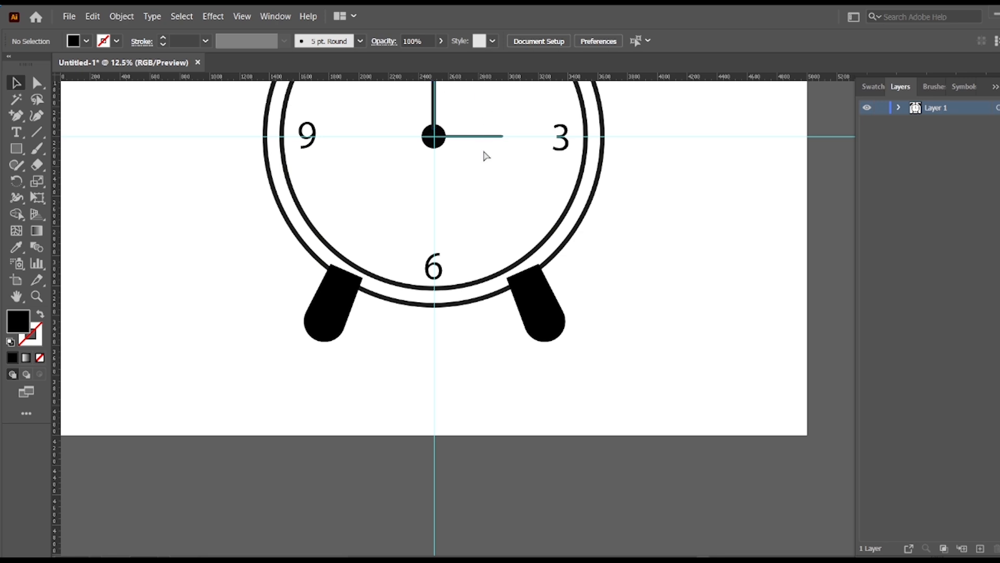
Add a horizontal guide along the bottom ends of the two legs.
key(ctrl+r)
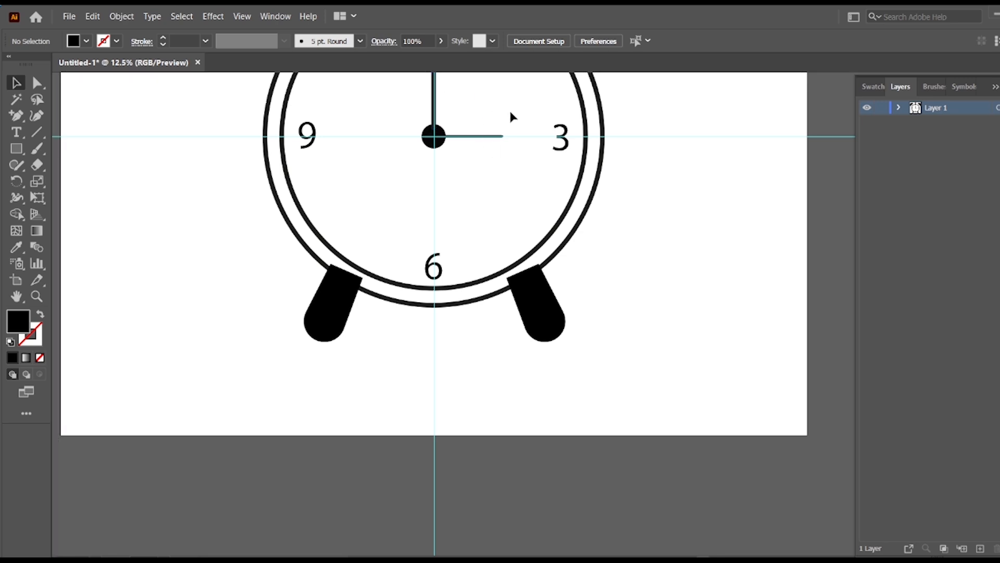
key(ctrl+r)
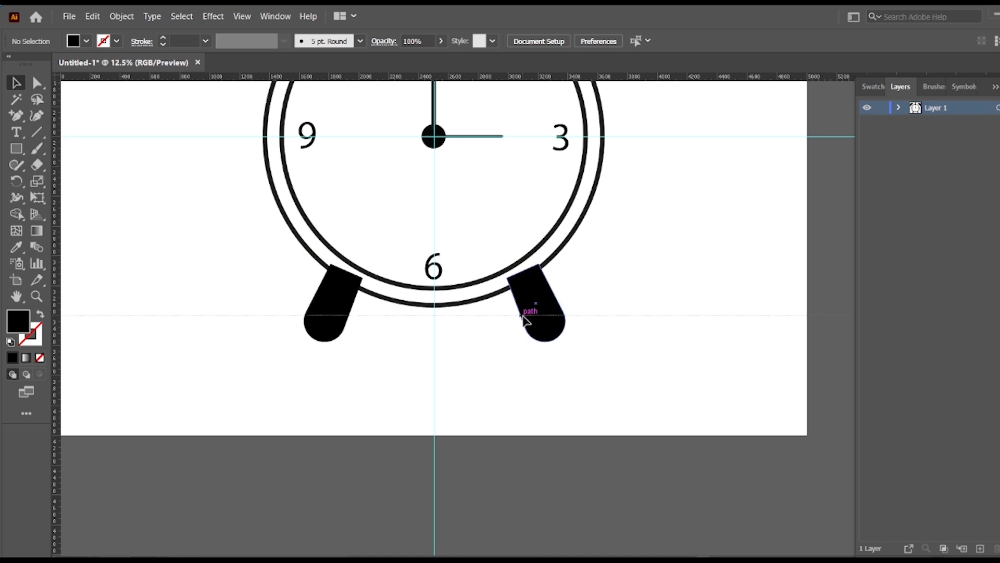
scroll(649, 331, up, 5)
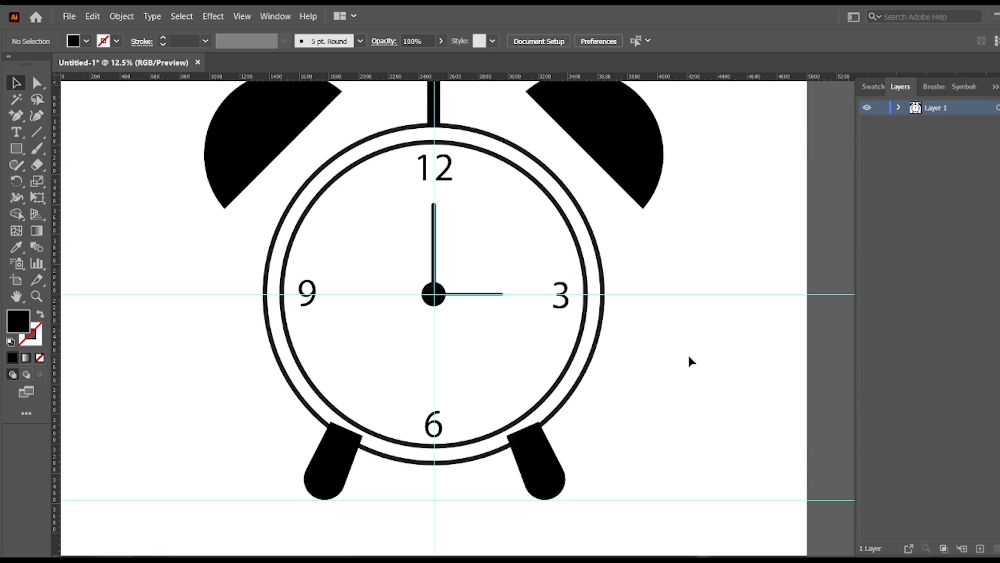
scroll(689, 361, up, 1)
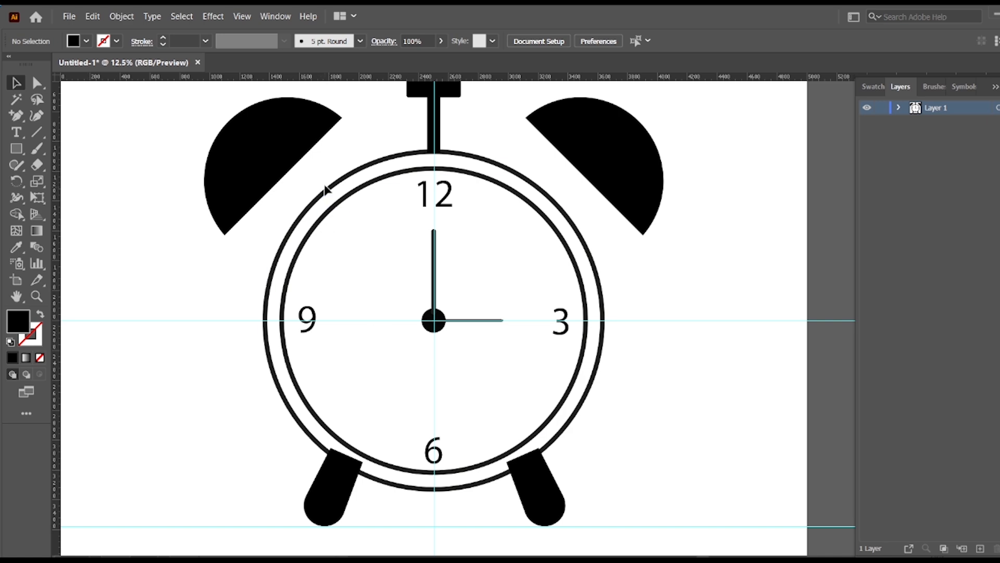
Change the double ring's fill to a pale yellow.
click(330, 196)
click(16, 150)
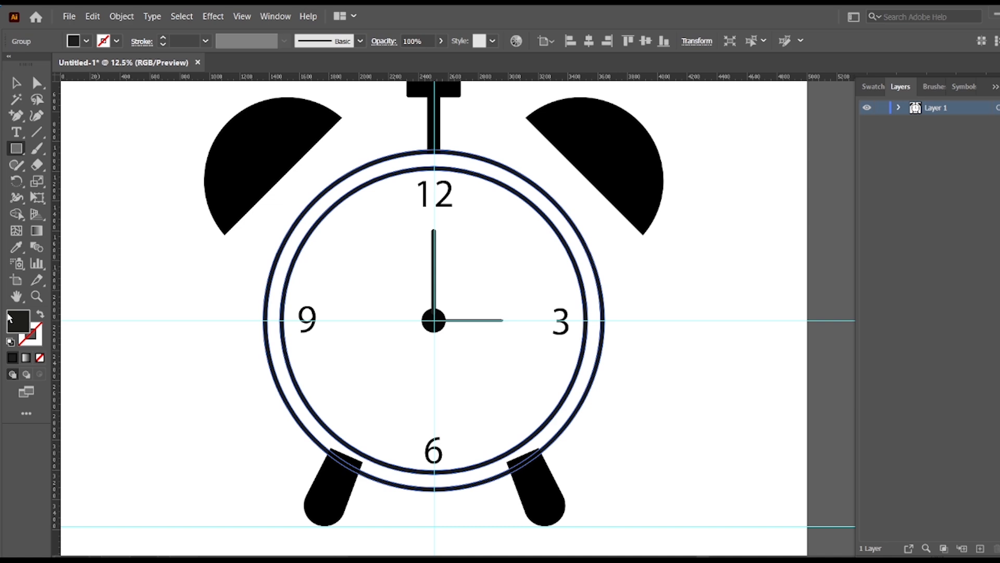
double_click(15, 327)
mouse_move(466, 323)
mouse_down()
mouse_move(439, 335)
mouse_move(372, 241)
mouse_move(427, 214)
mouse_move(417, 210)
mouse_up()
click(670, 207)
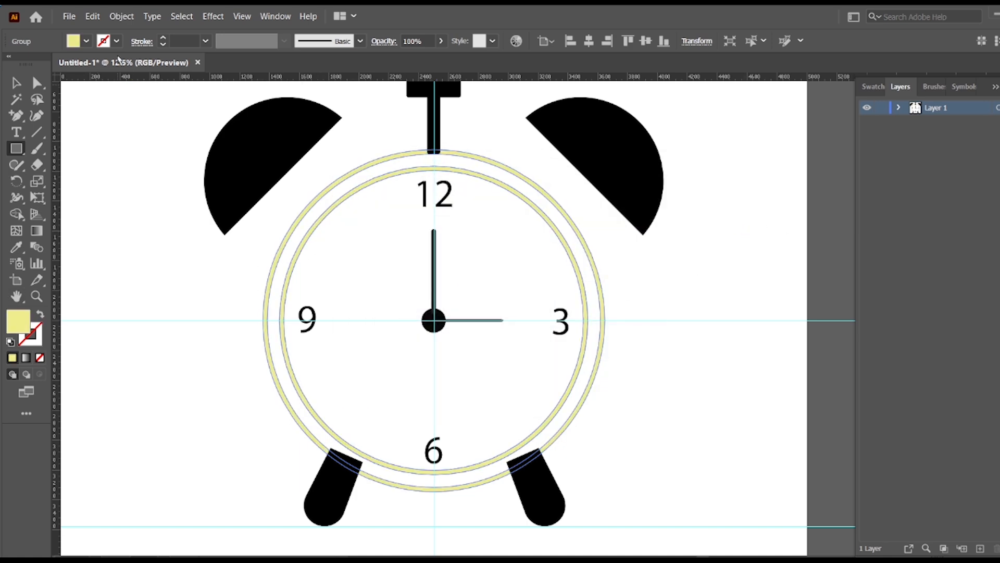
key(v)
click(144, 154)
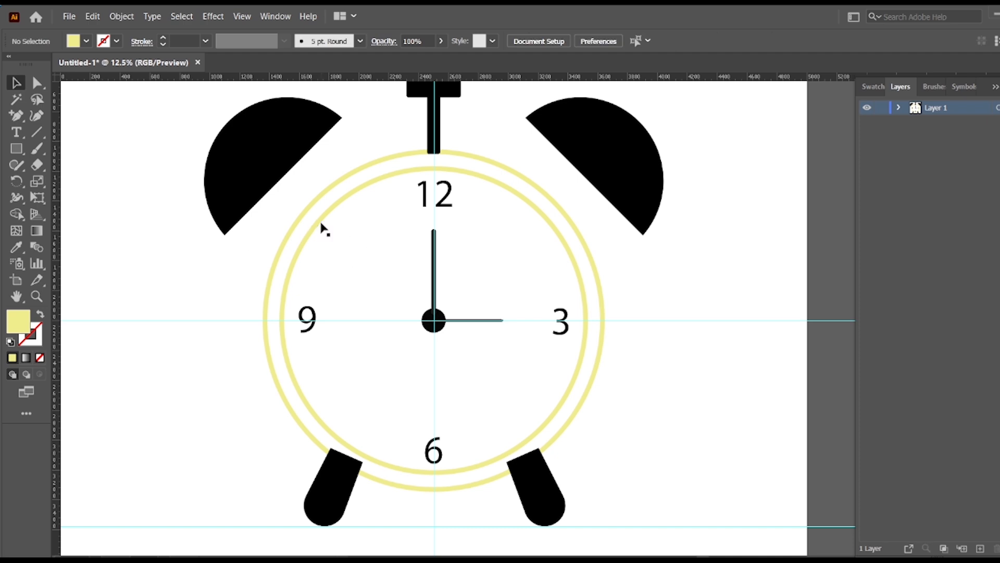
Change the double ring's fill to a stronger, more saturated yellow.
click(328, 259)
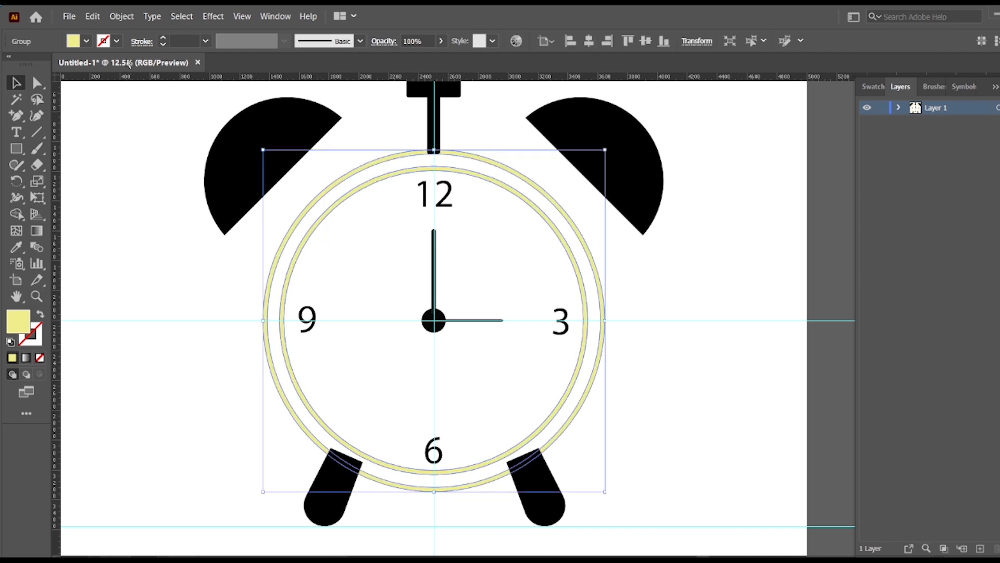
double_click(23, 326)
drag(442, 286, 432, 310)
click(475, 222)
click(669, 206)
click(697, 256)
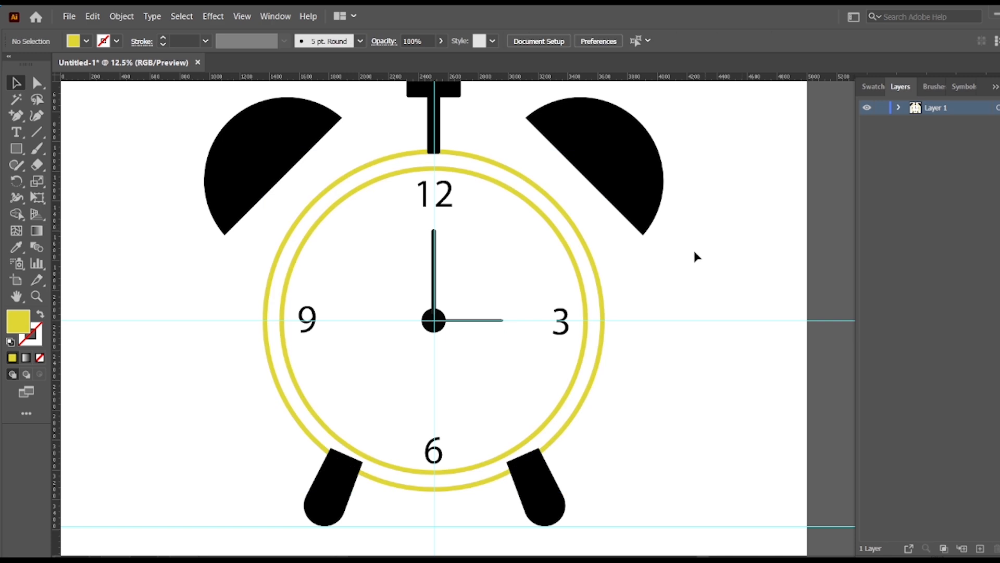
Try to send the left leg behind the ring and select the hammer for restacking.
right_click(329, 512)
mouse_move(431, 449)
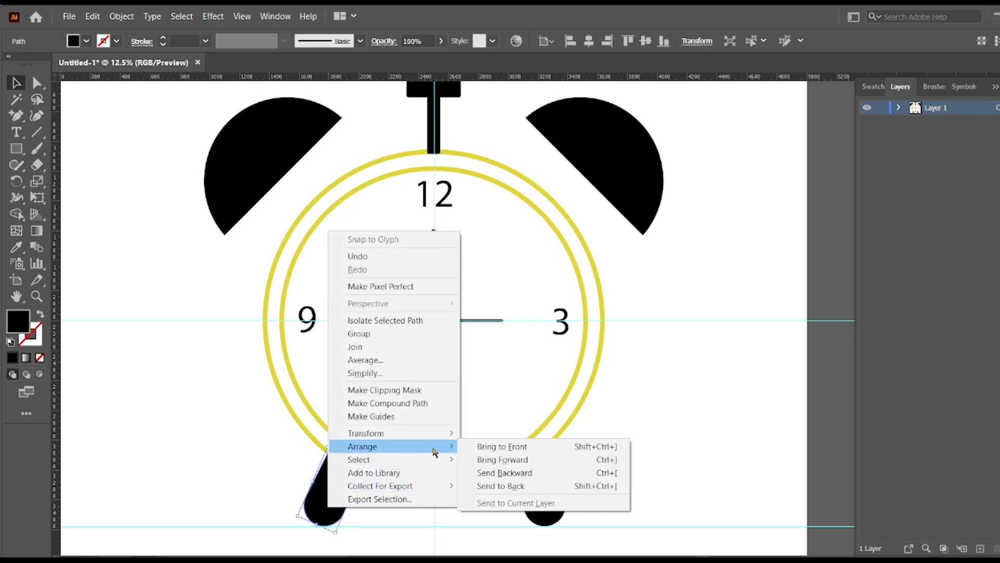
click(518, 485)
click(729, 364)
scroll(616, 417, up, 3)
right_click(457, 179)
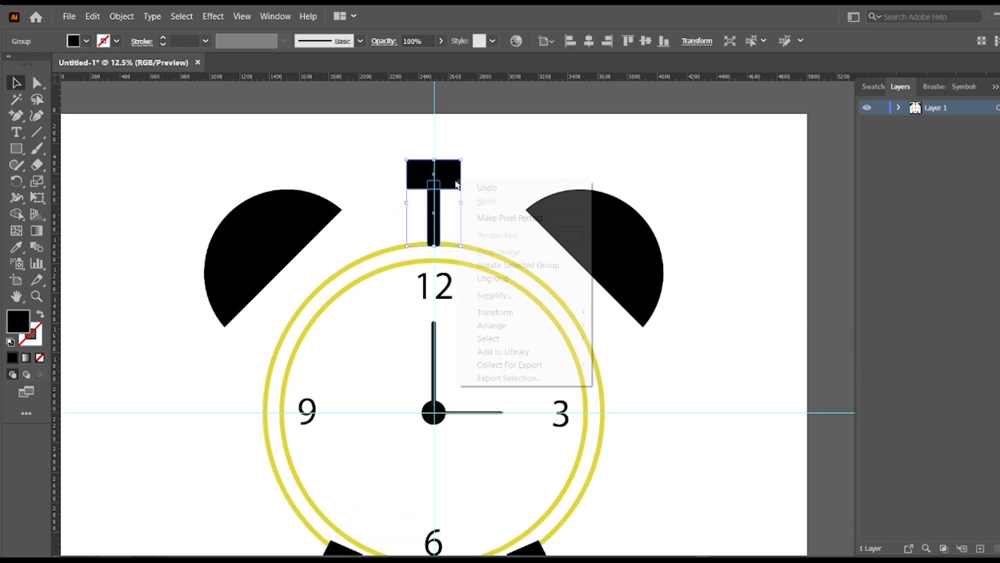
click(697, 328)
Select the hammer group and both legs together and send them to the back.
scroll(677, 312, down, 2)
click(459, 129)
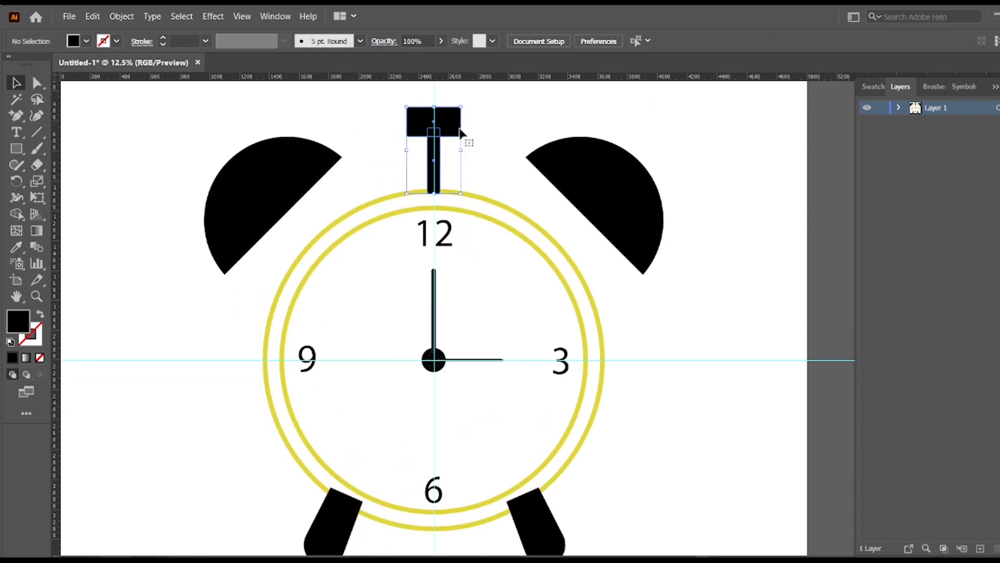
scroll(375, 364, down, 3)
shift+click(333, 465)
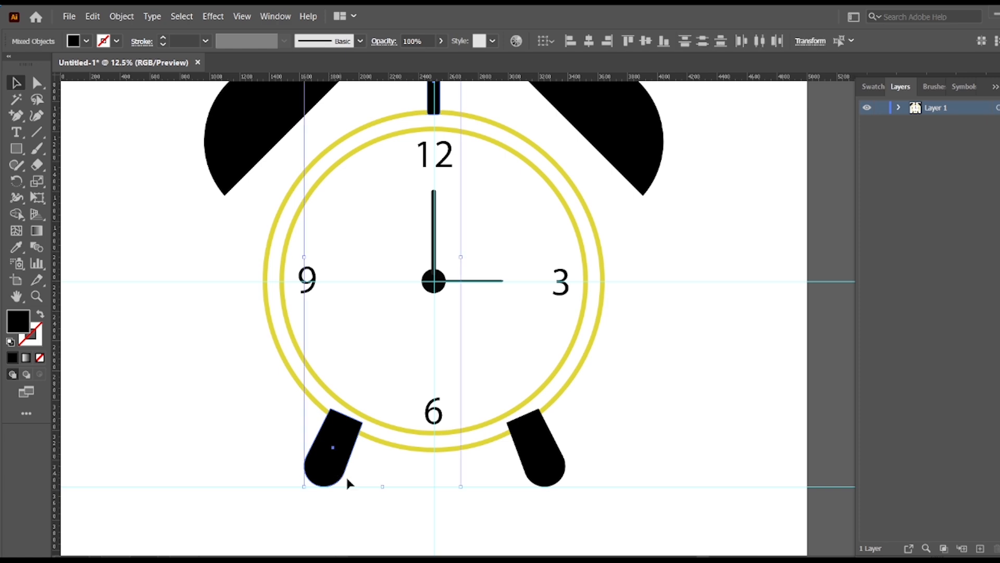
shift+click(547, 474)
right_click(547, 474)
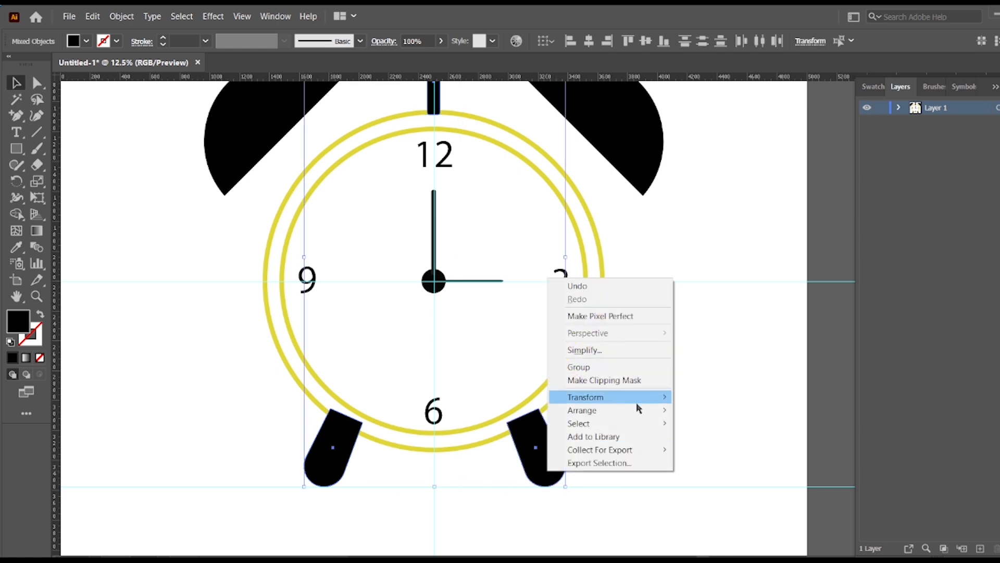
mouse_move(636, 410)
click(723, 453)
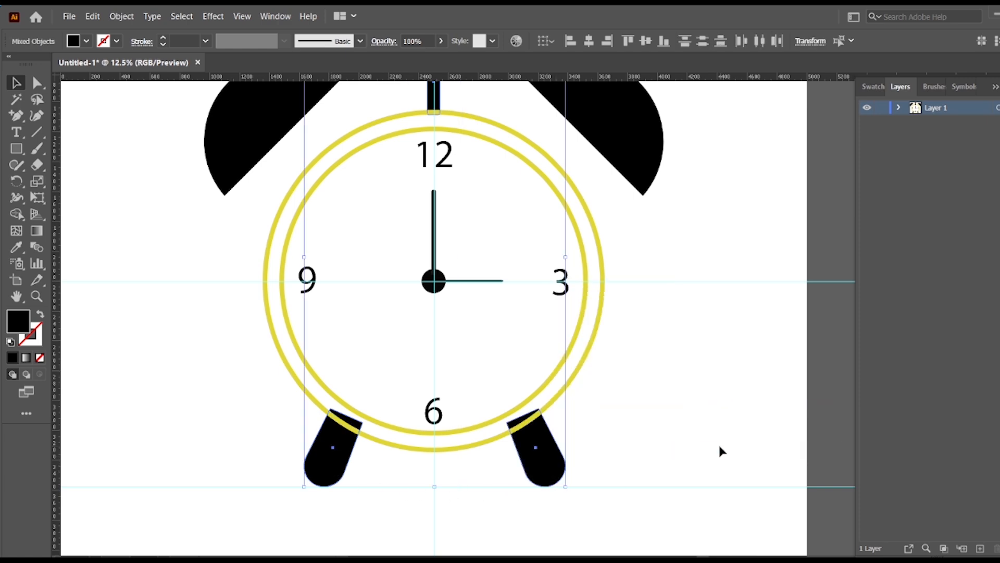
scroll(692, 442, up, 1)
click(691, 442)
Draw a circle from the clock's centre, slightly larger than the outer ring, covering the whole clock face.
click(562, 428)
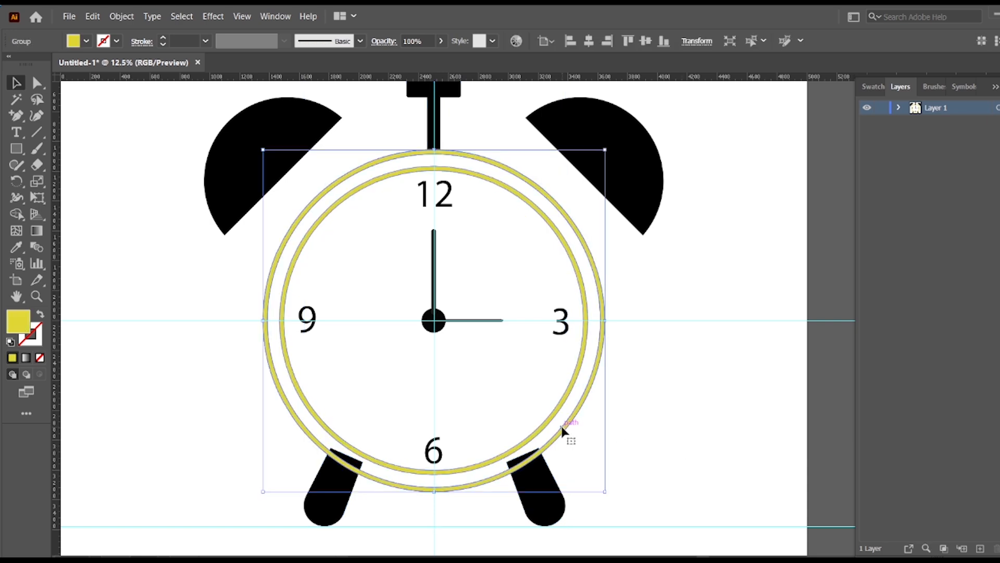
click(687, 424)
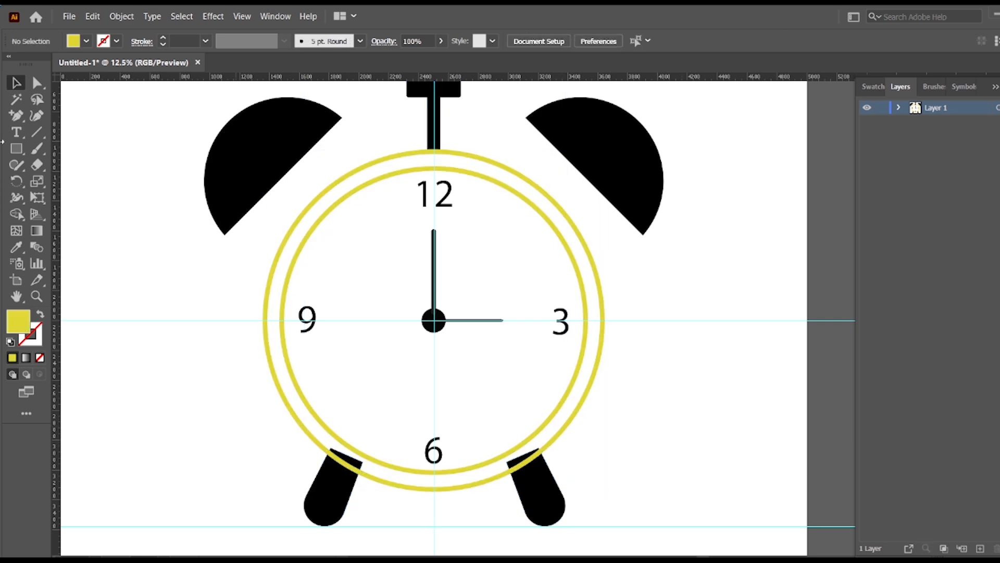
drag(16, 149, 73, 177)
mouse_move(433, 320)
mouse_down()
mouse_move(629, 483)
mouse_move(633, 516)
mouse_up()
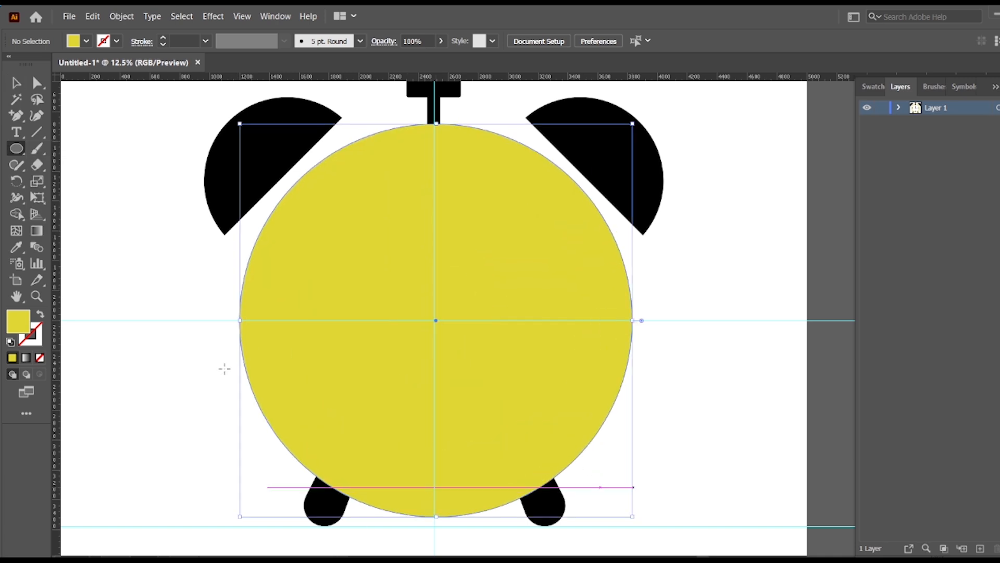
Fill the large circle with a paler yellow, about #E5DD77, and deselect it.
double_click(21, 324)
drag(395, 239, 429, 218)
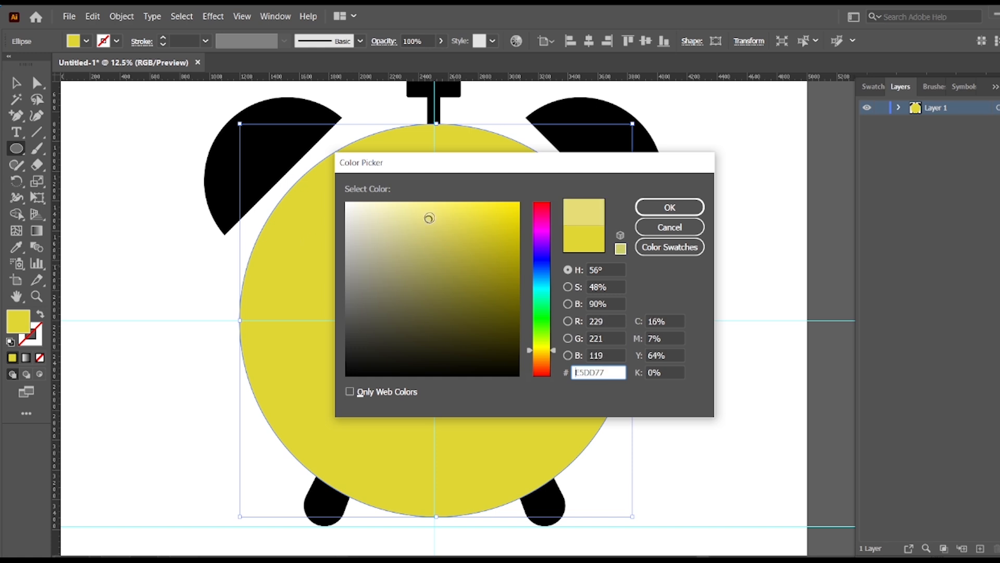
click(670, 207)
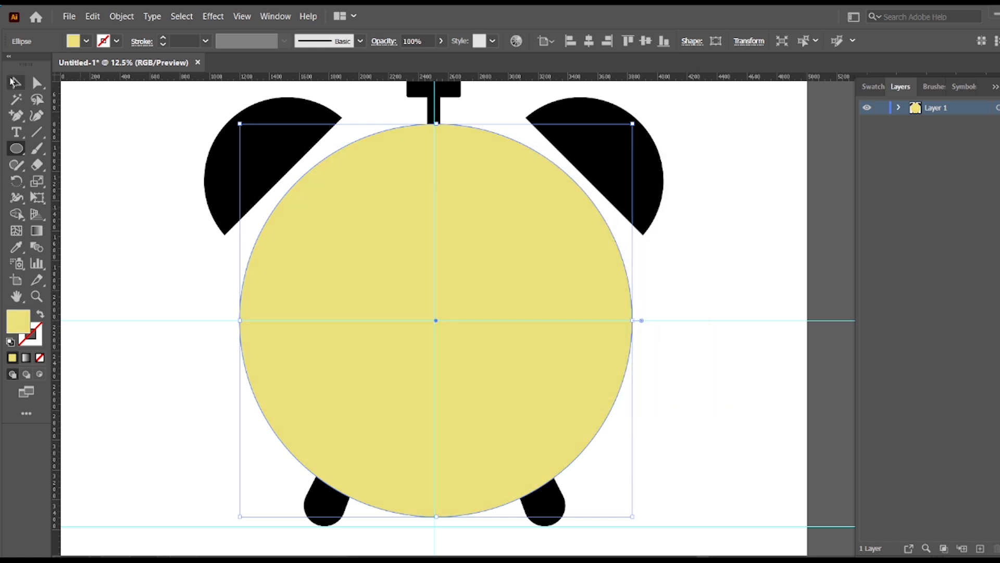
click(14, 82)
click(663, 278)
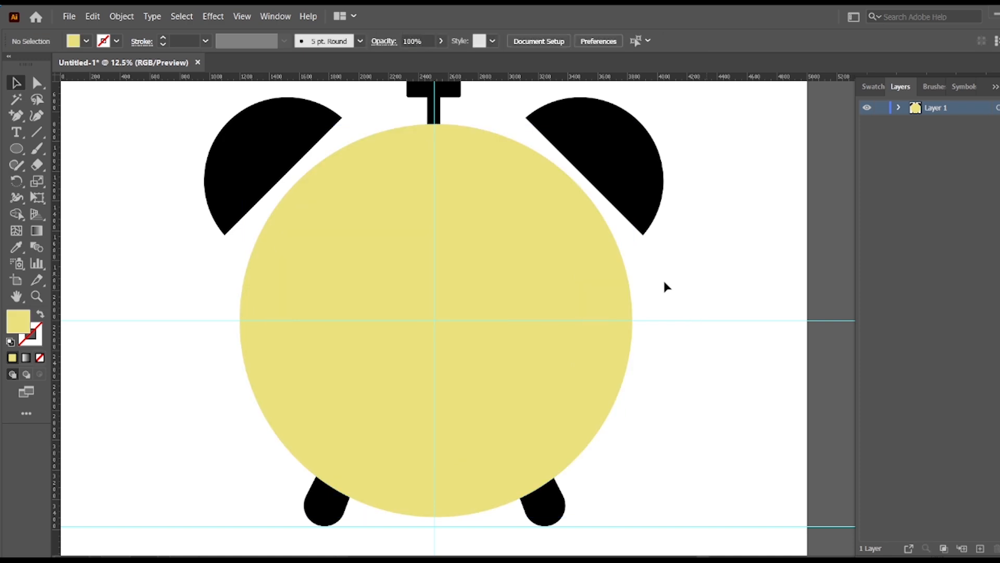
Send the large pale-yellow circle to the back, behind the clock's rings, numerals and hands.
right_click(614, 275)
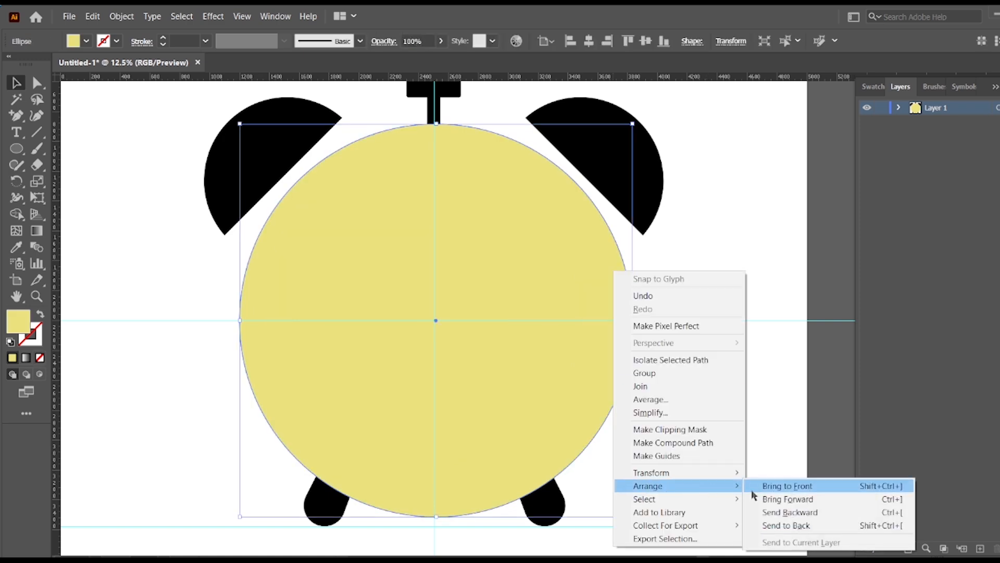
click(789, 525)
click(670, 278)
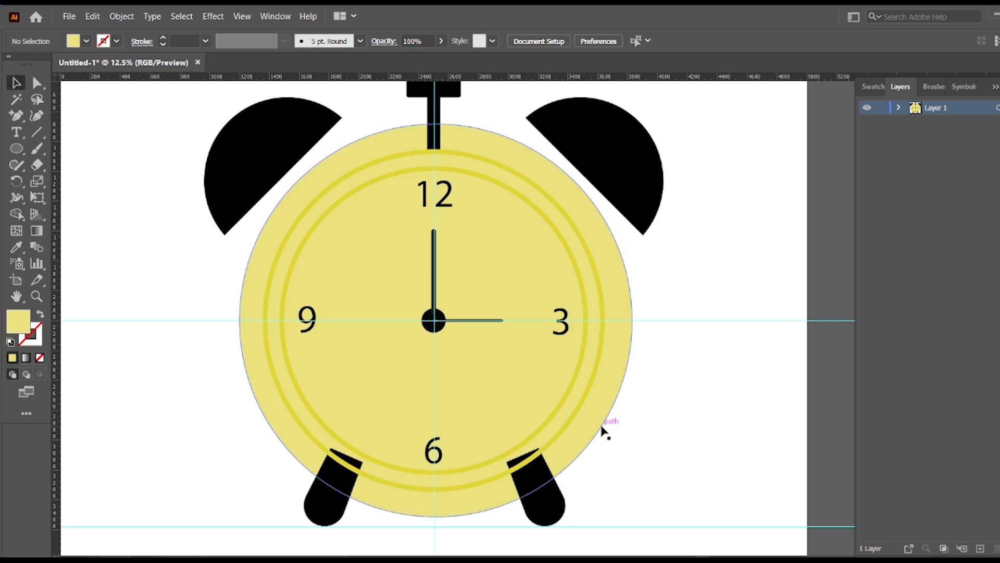
Select all the clock's shapes and remove the pale-yellow areas outside the outer ring with the Shape Builder tool.
drag(164, 125, 633, 482)
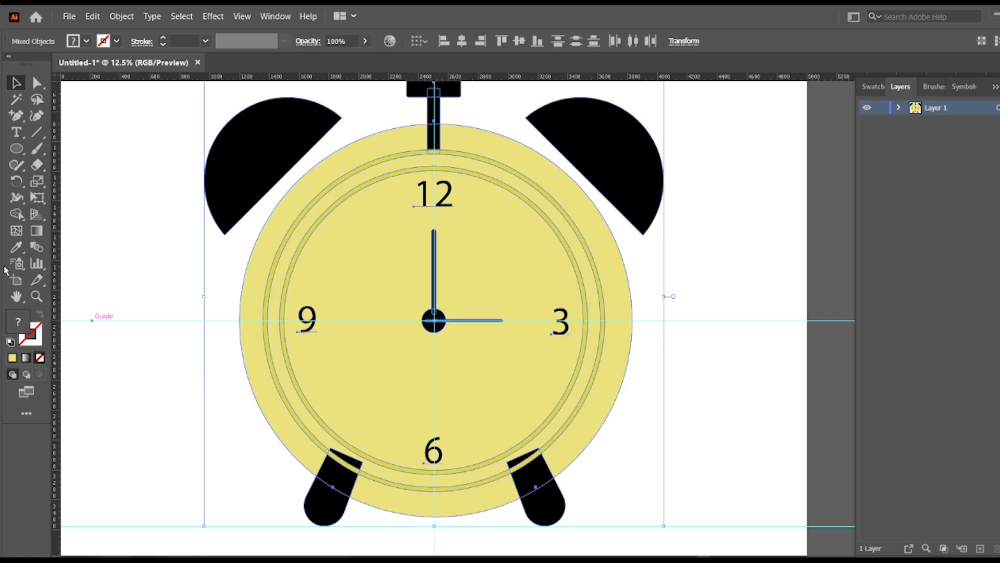
key(shift+m)
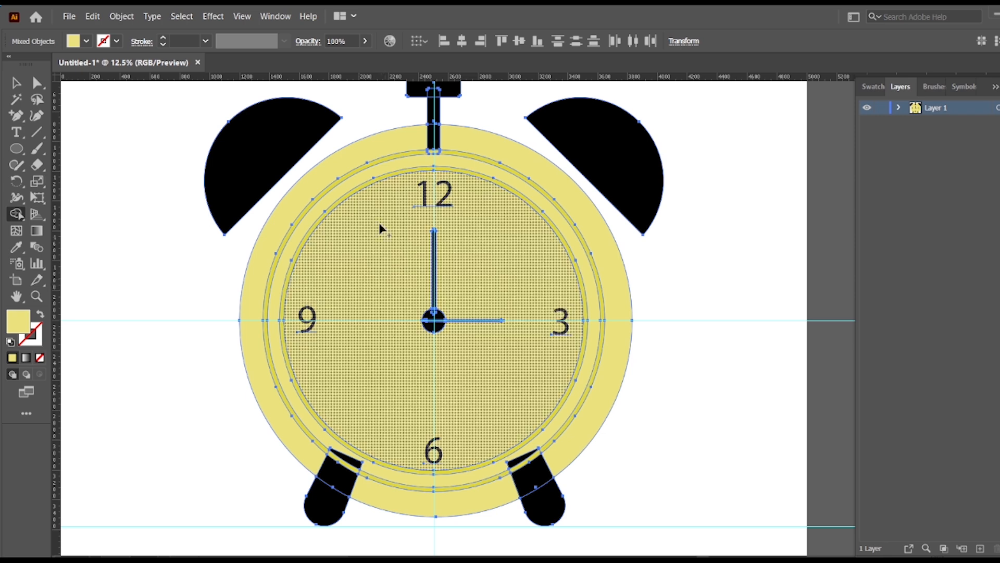
alt+click(364, 146)
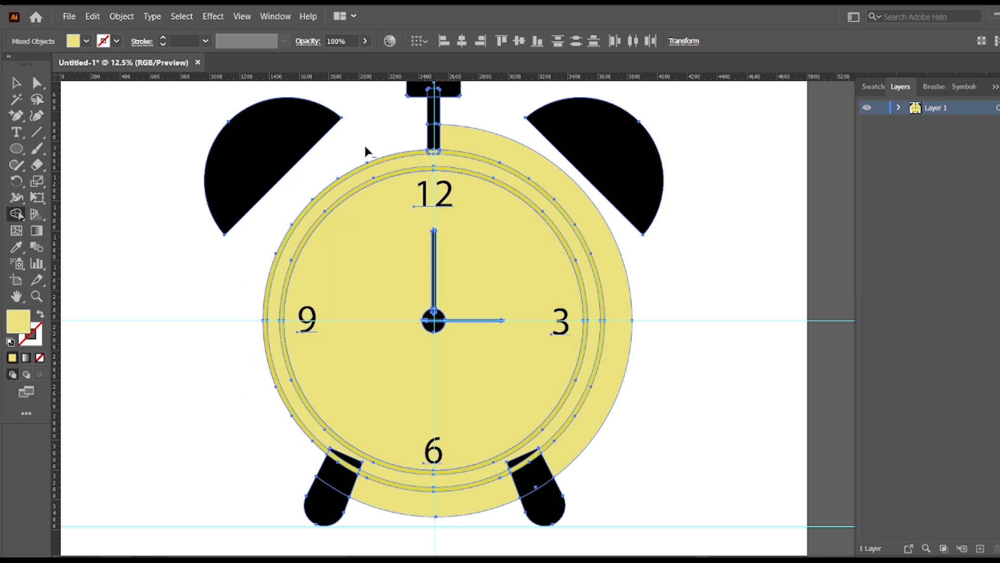
alt+click(471, 147)
alt+click(460, 507)
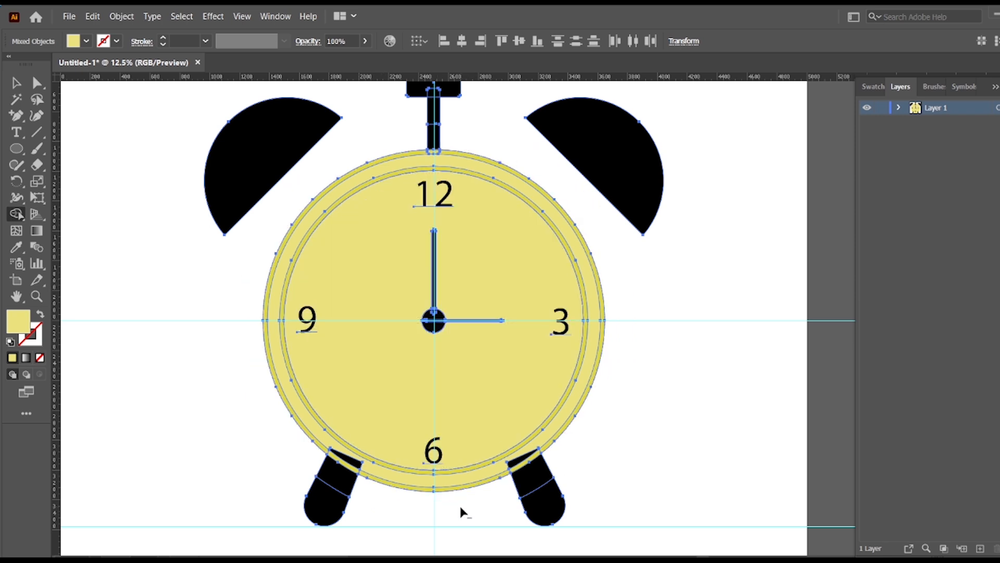
scroll(639, 413, up, 1)
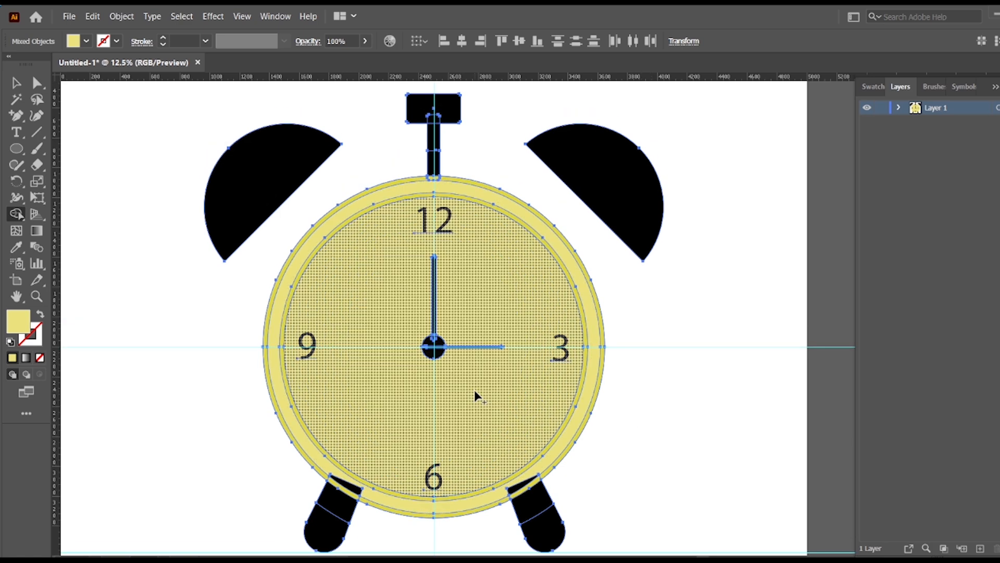
Pick a dark olive-yellow fill and apply it to the clock face inside the inner ring with the Shape Builder, then deselect.
double_click(17, 320)
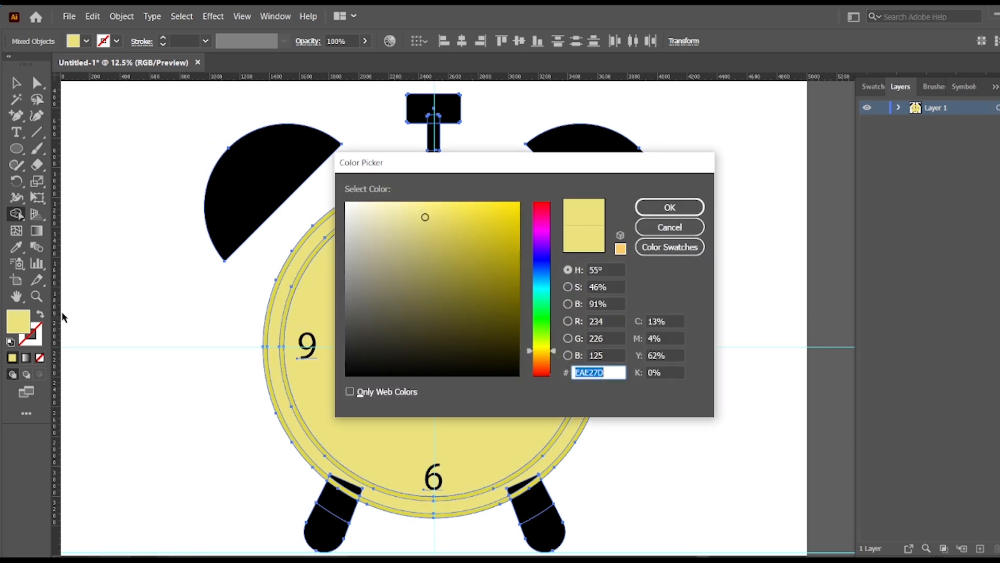
drag(417, 302, 481, 308)
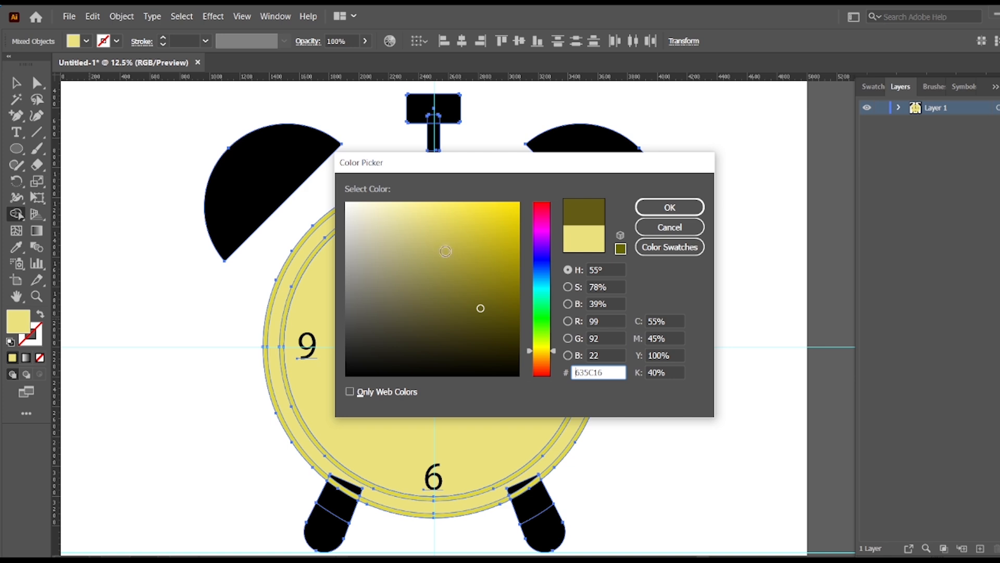
click(509, 276)
click(669, 207)
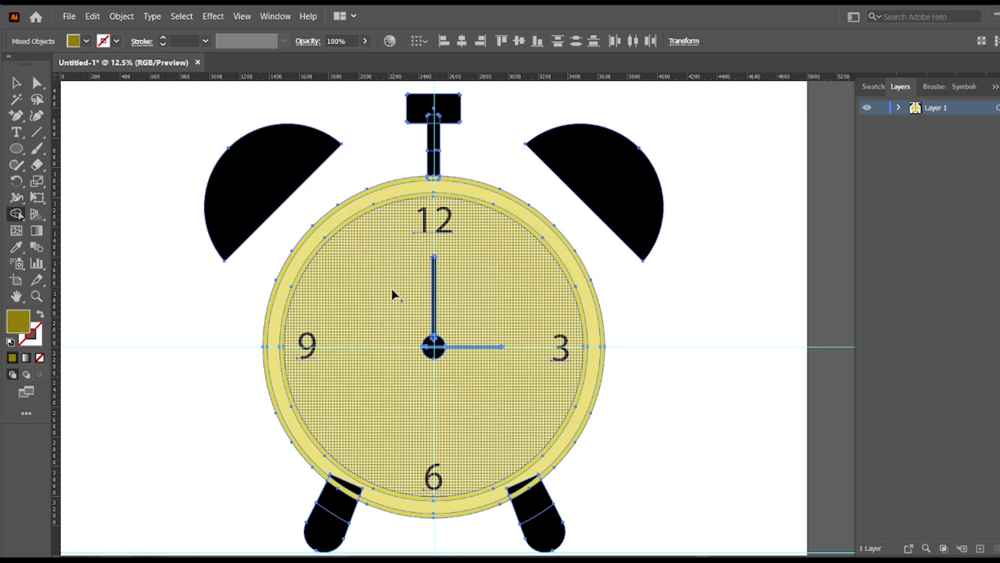
click(393, 292)
click(17, 82)
click(96, 156)
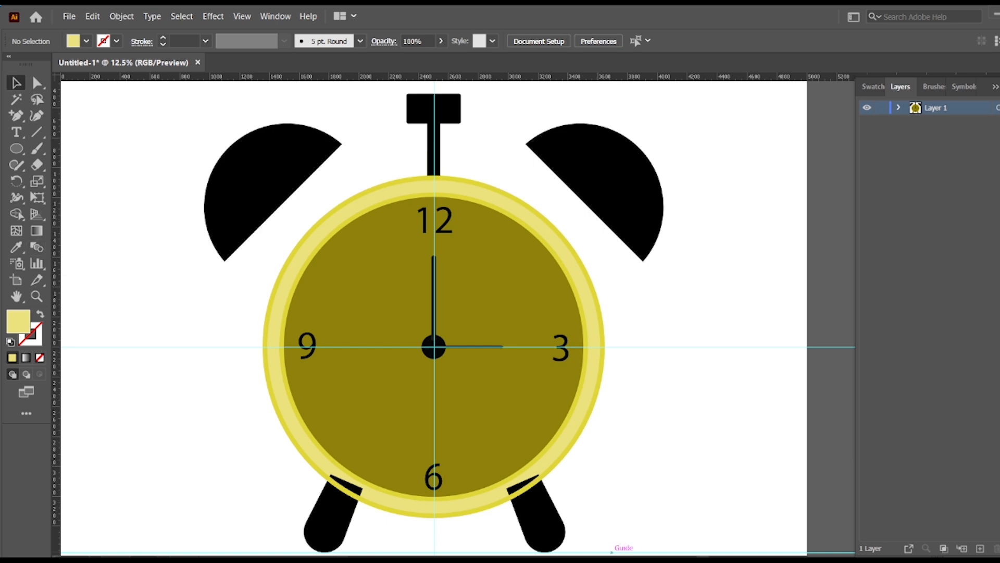
Send the clock's right leg to the back, behind the ring.
scroll(609, 428, down, 3)
click(560, 439)
click(610, 416)
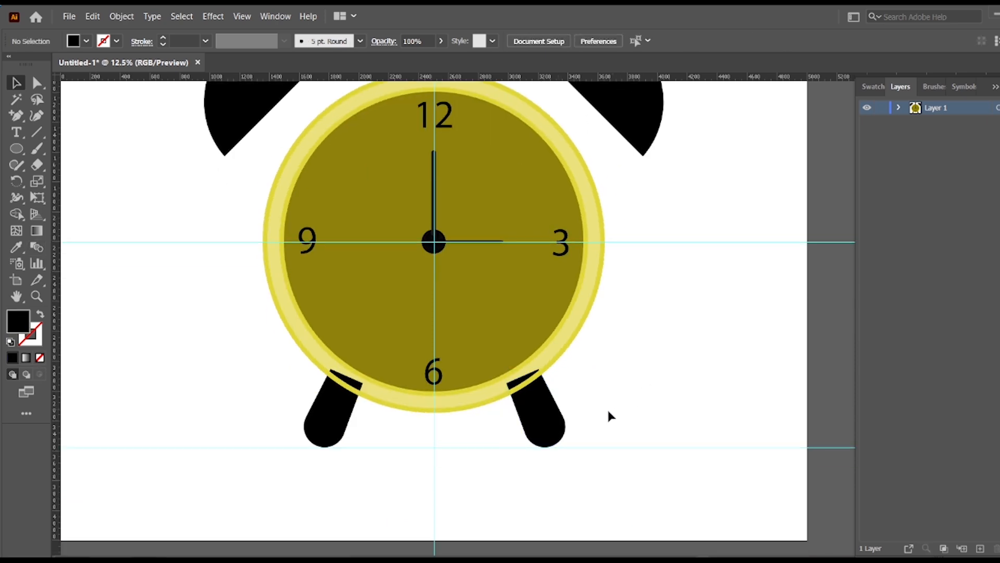
click(557, 424)
right_click(555, 424)
mouse_move(644, 357)
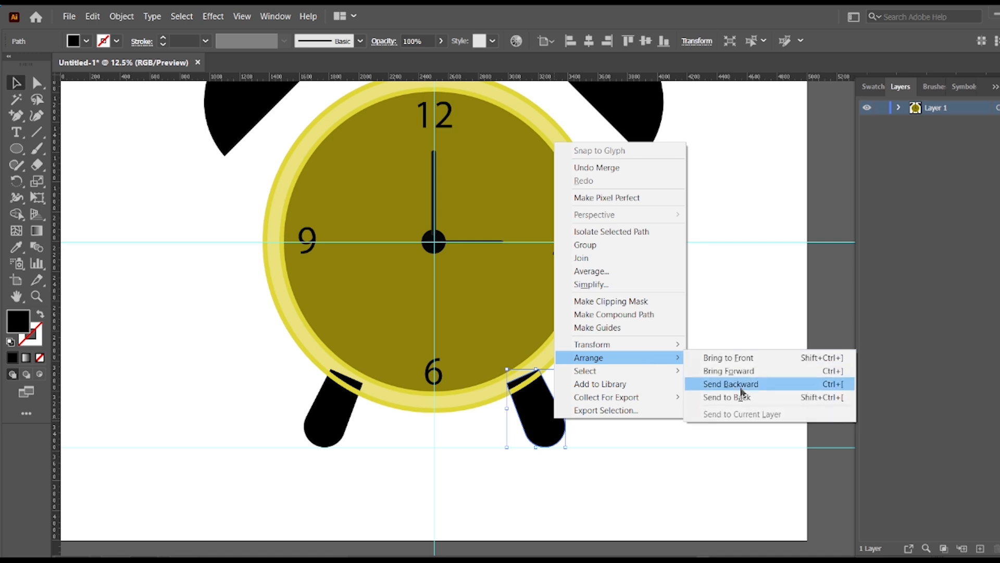
click(744, 398)
click(711, 405)
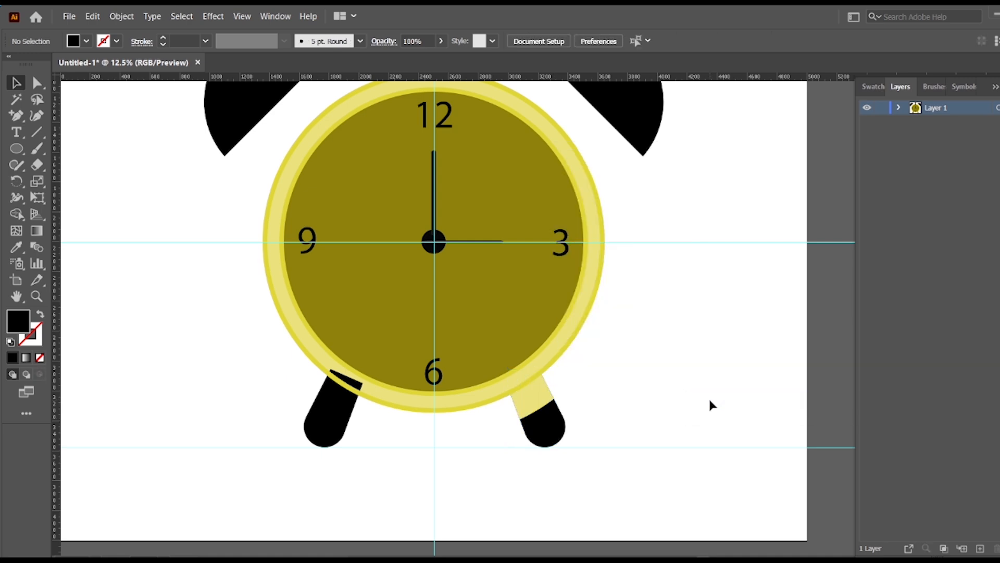
Send the clock's left leg to the back, behind the ring.
right_click(338, 420)
mouse_move(461, 353)
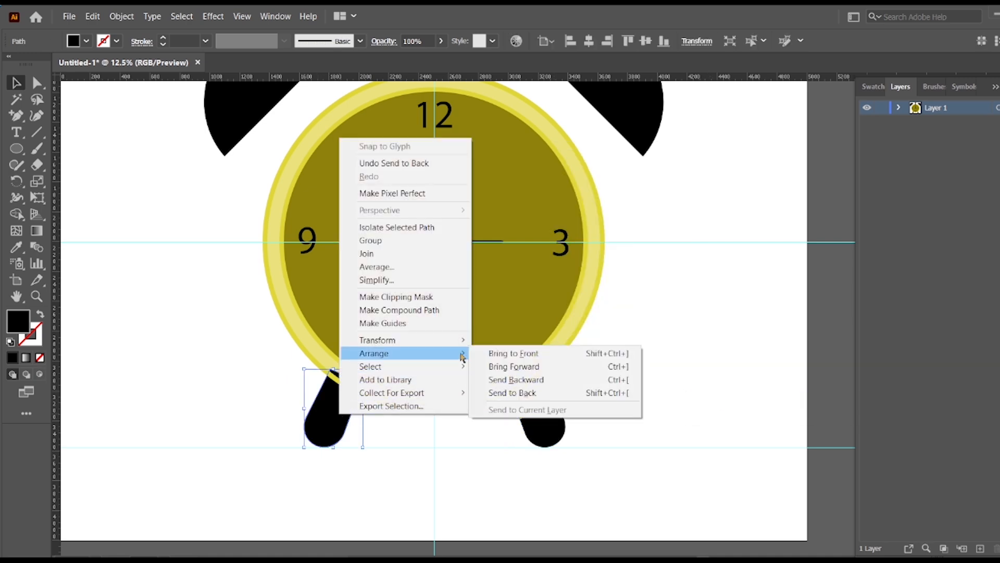
click(517, 393)
click(724, 371)
Merge the yellow upper part of each leg with its black lower part using the Shape Builder tool, and deselect.
click(323, 437)
click(524, 433)
drag(245, 395, 568, 464)
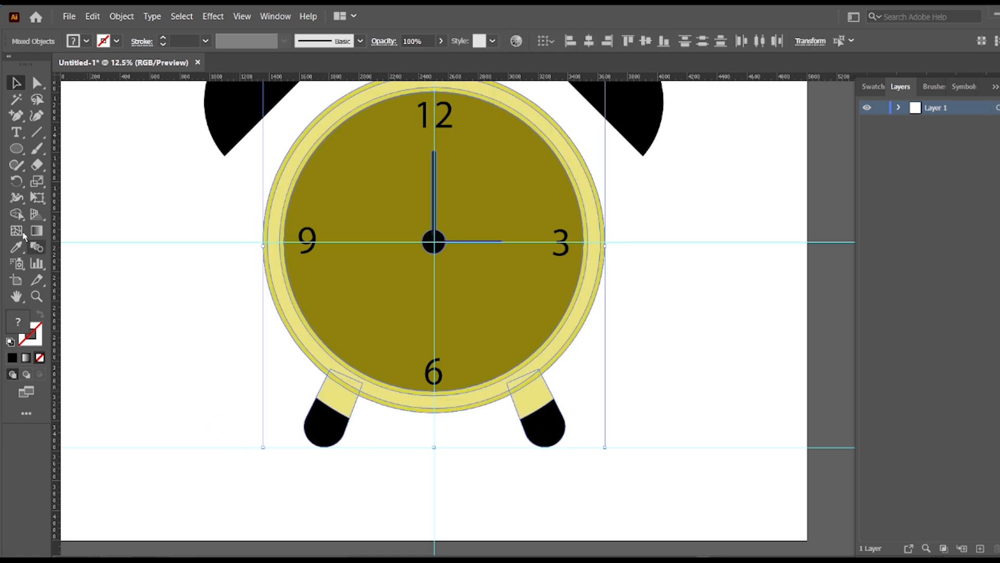
click(16, 213)
drag(330, 396, 326, 424)
mouse_move(526, 397)
mouse_down()
mouse_move(536, 431)
mouse_move(572, 453)
mouse_move(542, 425)
mouse_up()
click(16, 87)
click(448, 420)
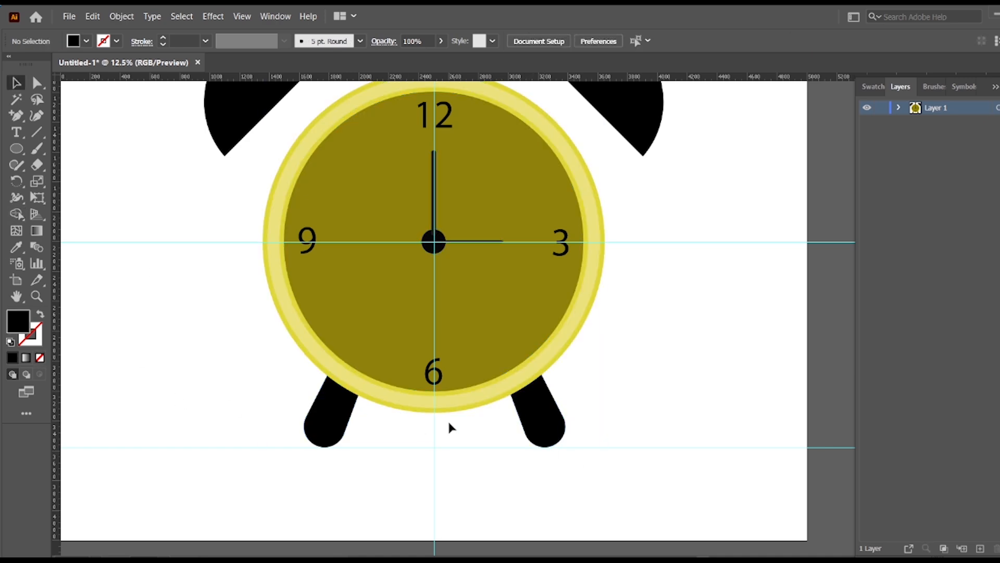
scroll(655, 365, up, 11)
scroll(664, 357, down, 6)
scroll(647, 365, down, 2)
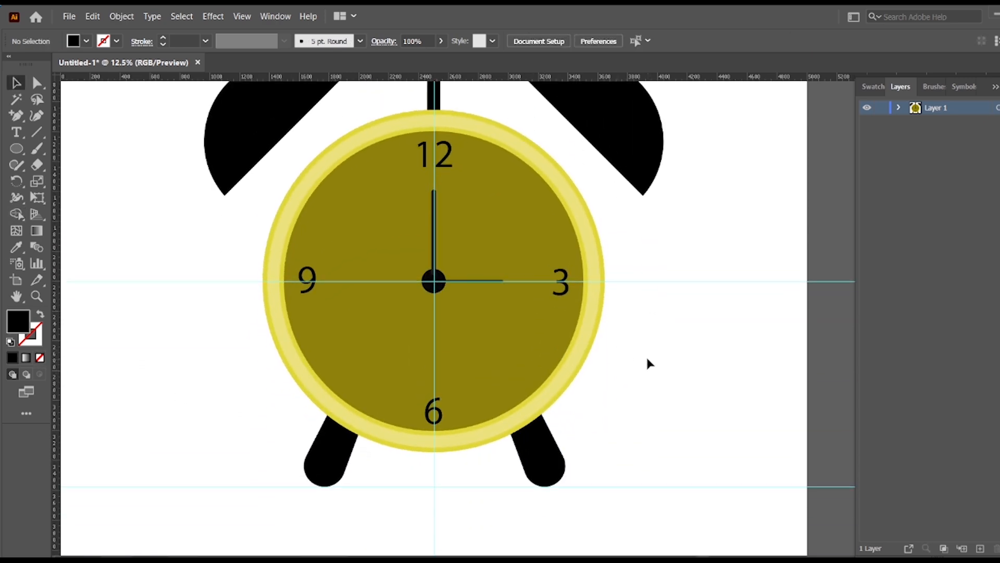
scroll(648, 361, up, 3)
click(286, 151)
click(81, 179)
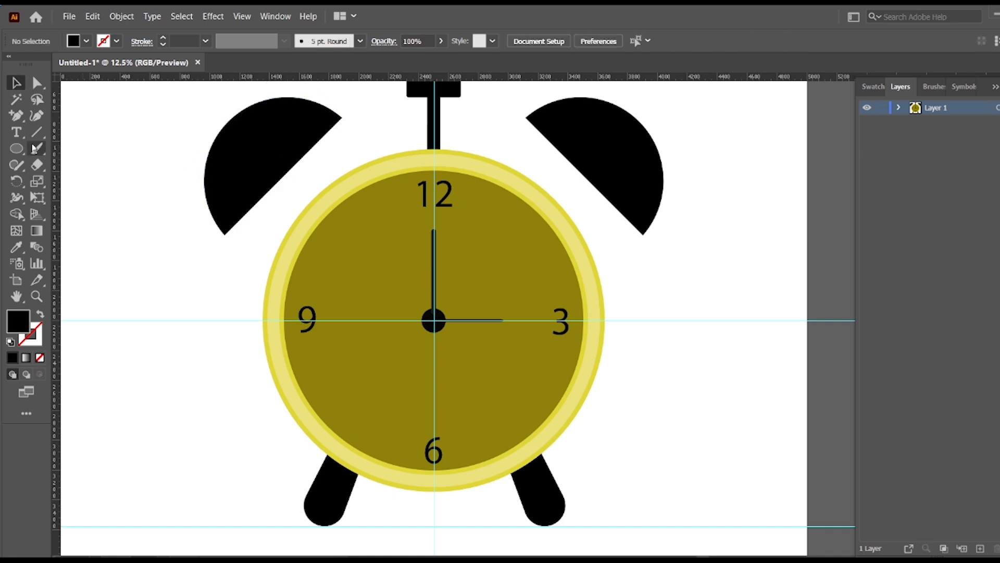
Draw an open arc bulging away from the clock with the Curvature tool, in the empty area beside its left side.
click(35, 120)
click(124, 192)
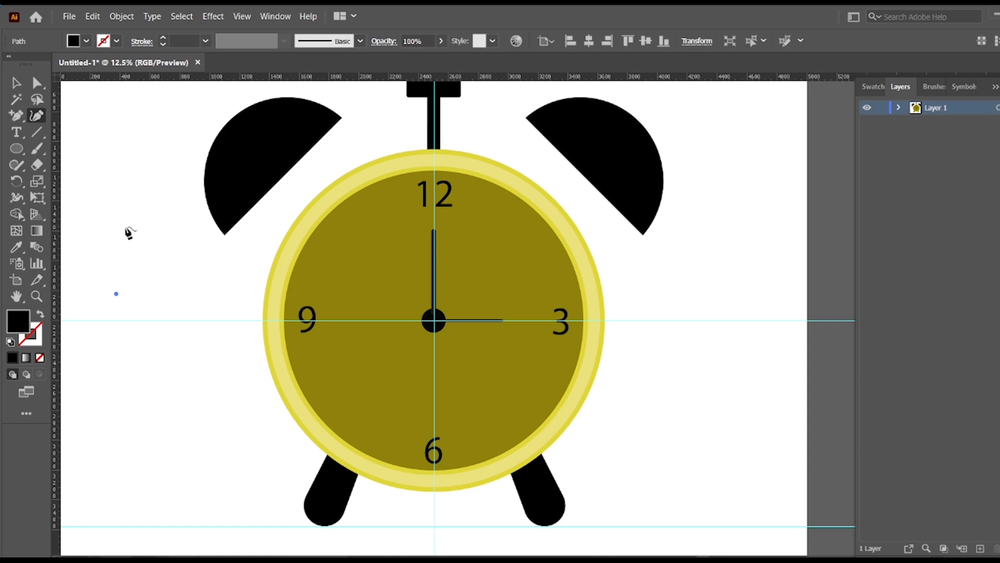
click(127, 221)
click(136, 345)
drag(135, 345, 149, 366)
click(113, 344)
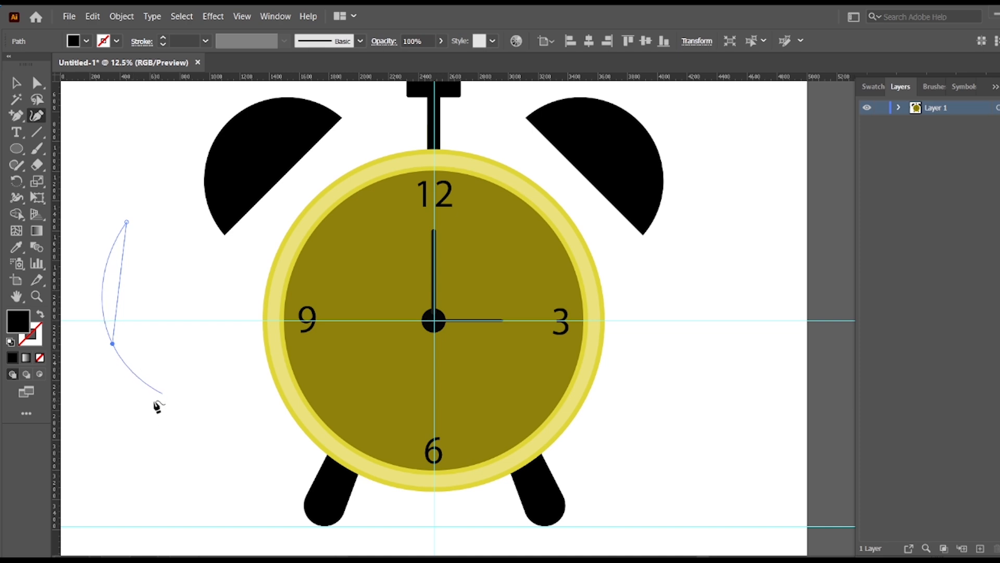
click(162, 392)
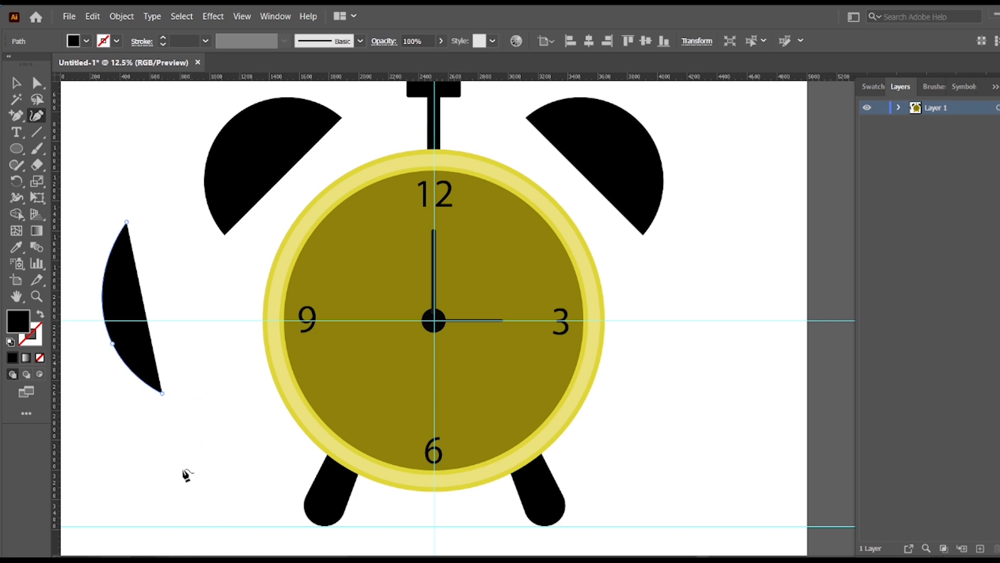
click(16, 83)
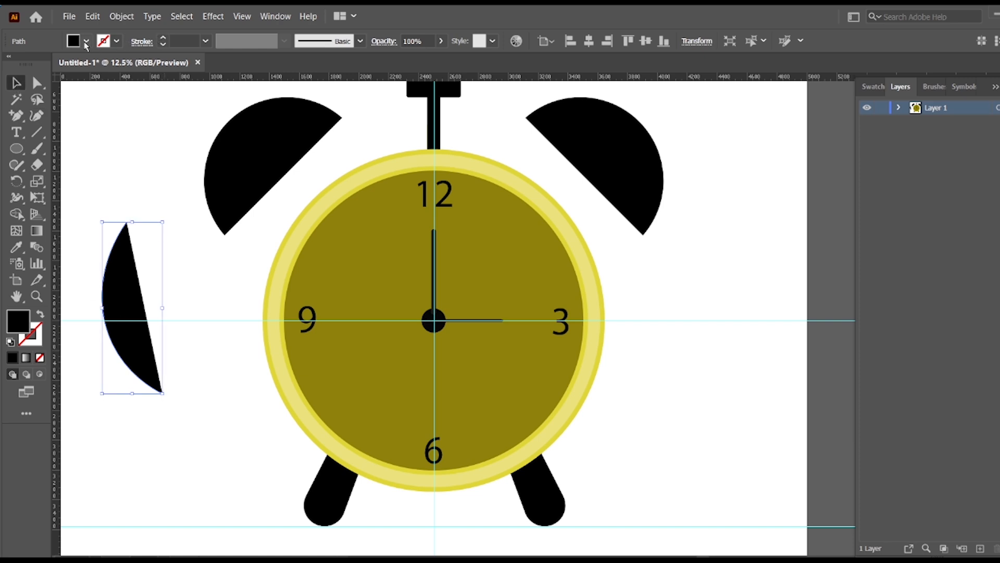
Remove the arc's fill and give it a black 25 pt stroke.
click(86, 41)
click(13, 72)
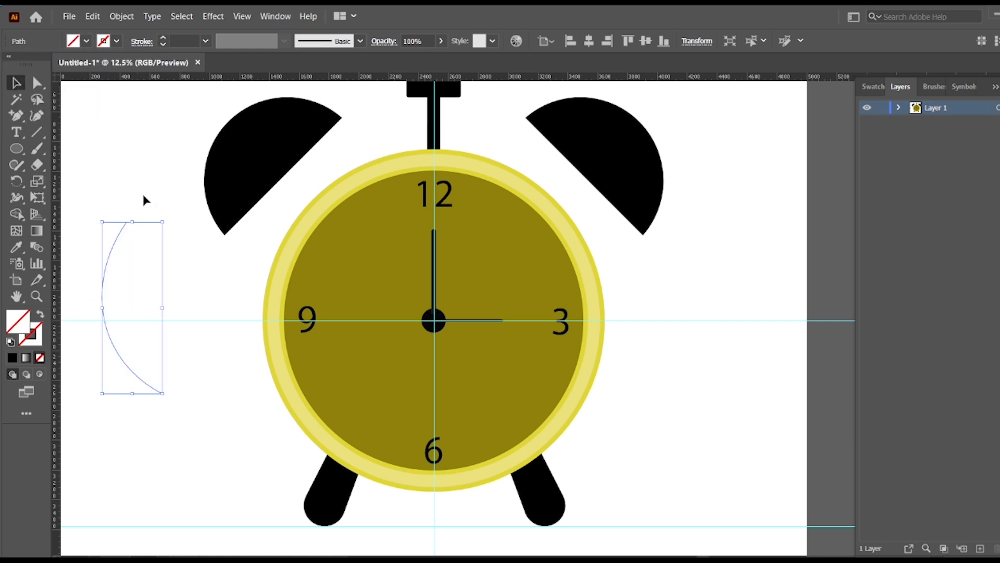
click(163, 38)
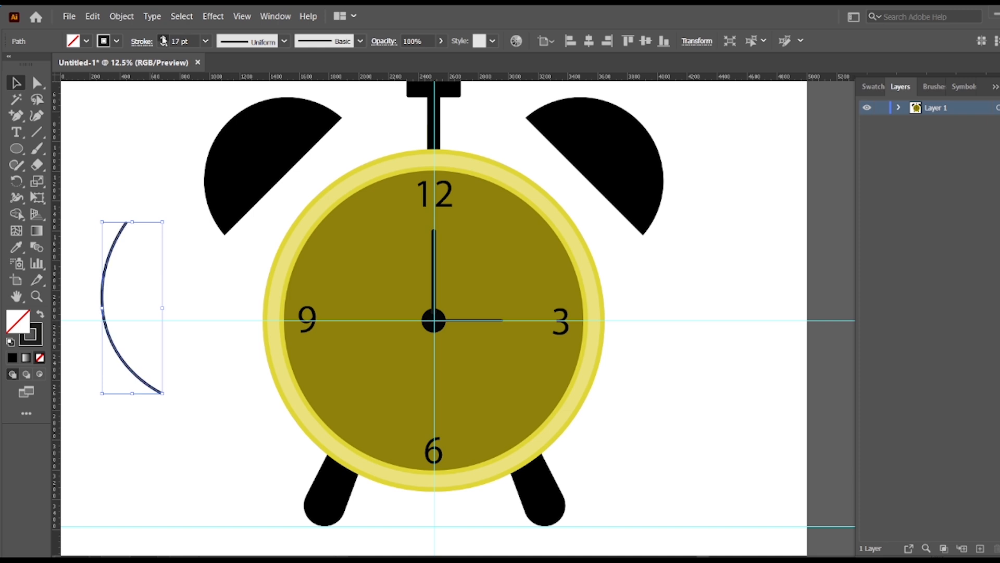
click(128, 371)
Move the arc closer to the clock's left side, shrink it and rotate it slightly to follow the ring.
drag(111, 224, 160, 409)
click(116, 300)
drag(107, 281, 174, 324)
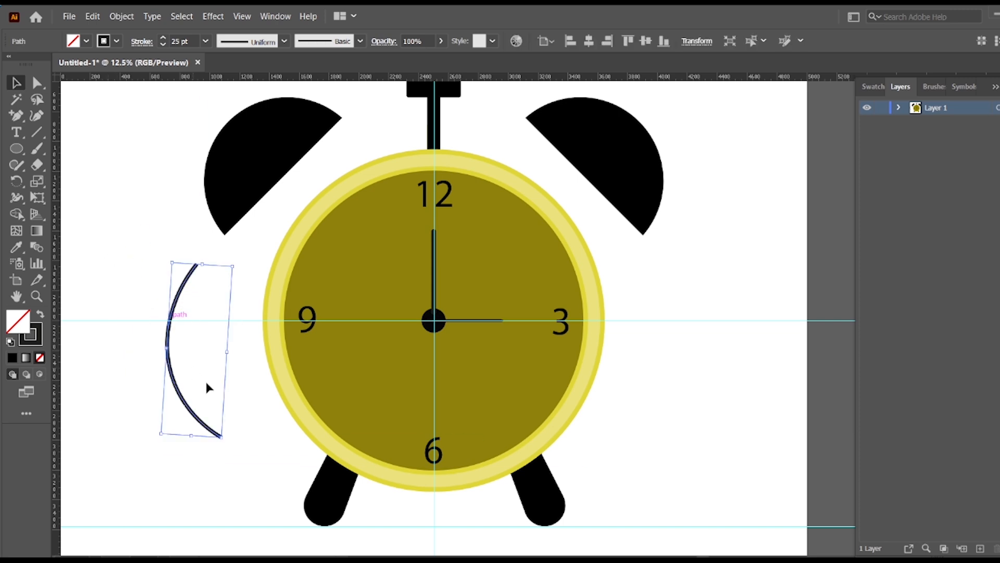
mouse_move(223, 439)
mouse_down()
mouse_move(206, 417)
mouse_move(212, 473)
mouse_move(232, 436)
mouse_up()
drag(196, 368, 189, 338)
click(216, 384)
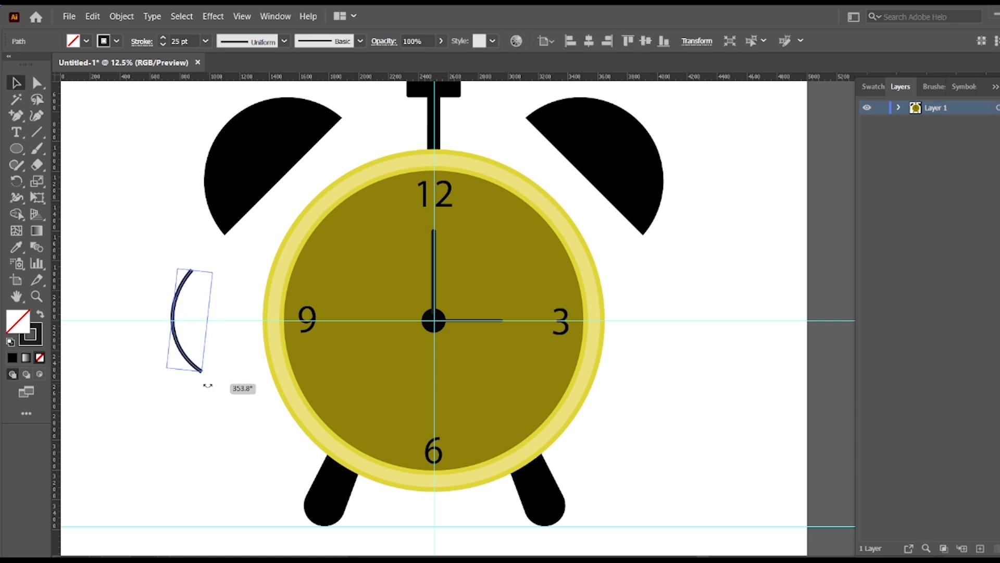
Add two progressively smaller copies of the arc towards the clock, and enlarge all three together.
drag(172, 312, 193, 312)
drag(219, 371, 230, 338)
click(243, 380)
click(144, 274)
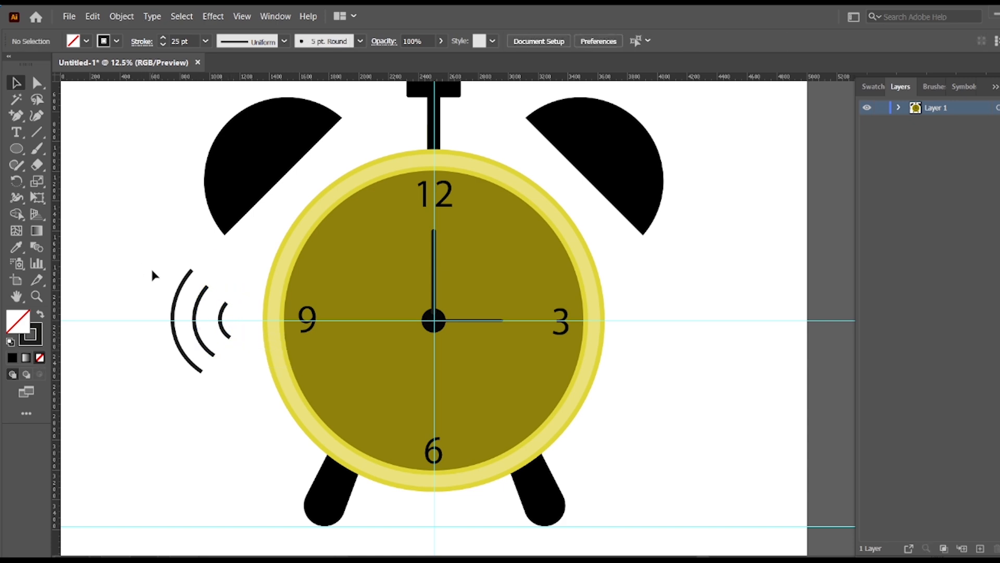
drag(162, 277, 238, 396)
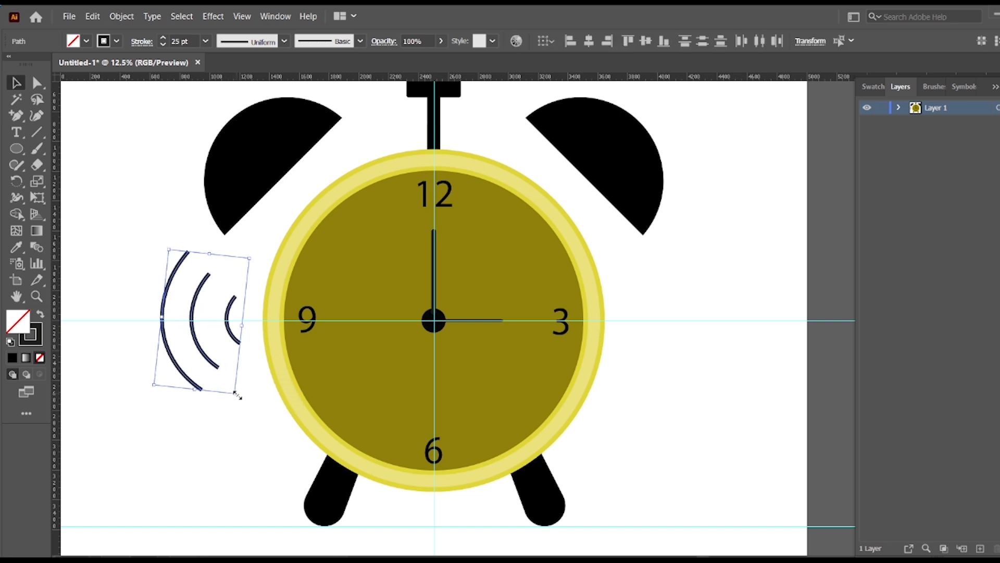
right_click(190, 366)
click(245, 205)
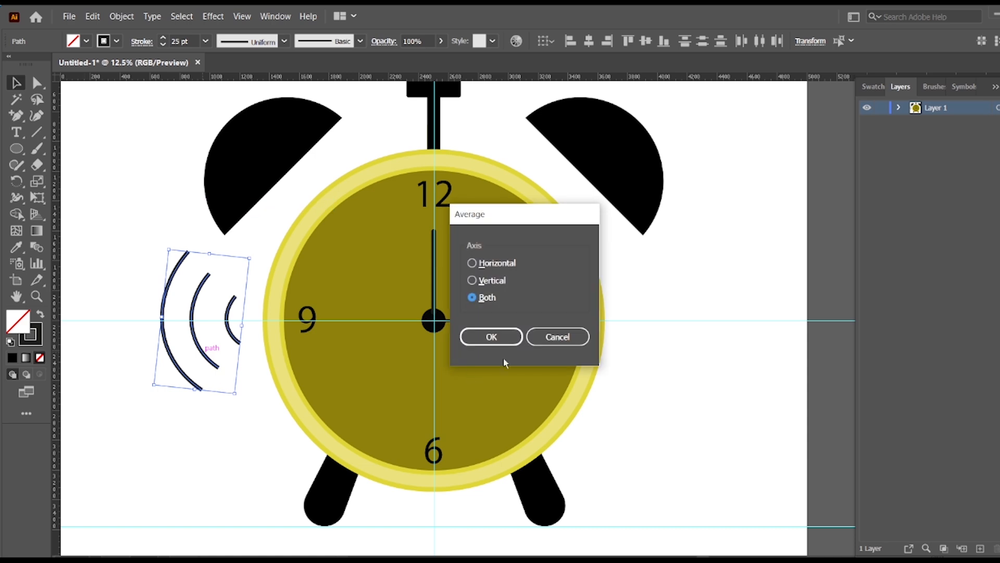
click(558, 337)
Group the three arcs and place a copy reflected about the vertical axis on the clock's right side, at the same height.
right_click(197, 365)
click(240, 173)
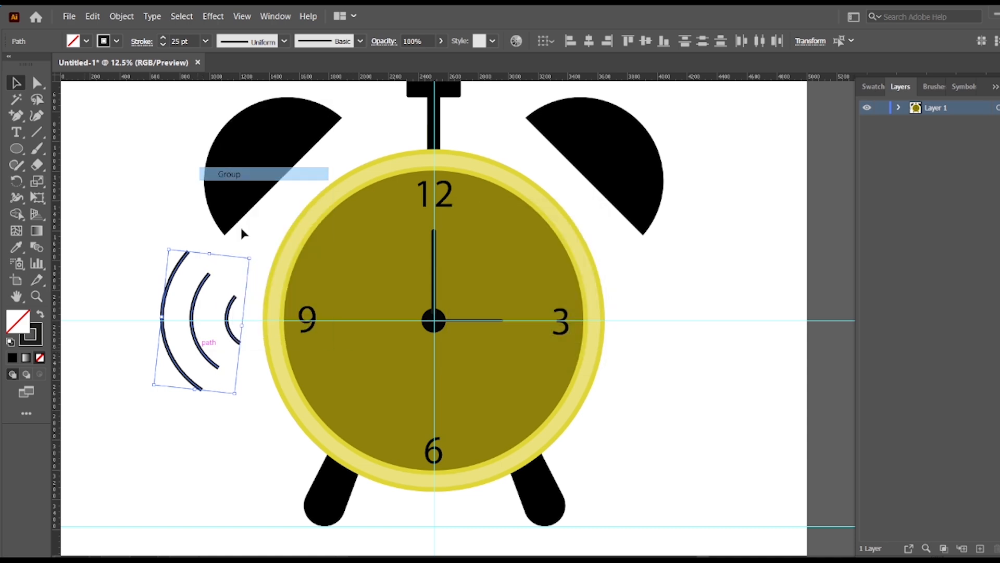
right_click(192, 303)
mouse_move(330, 440)
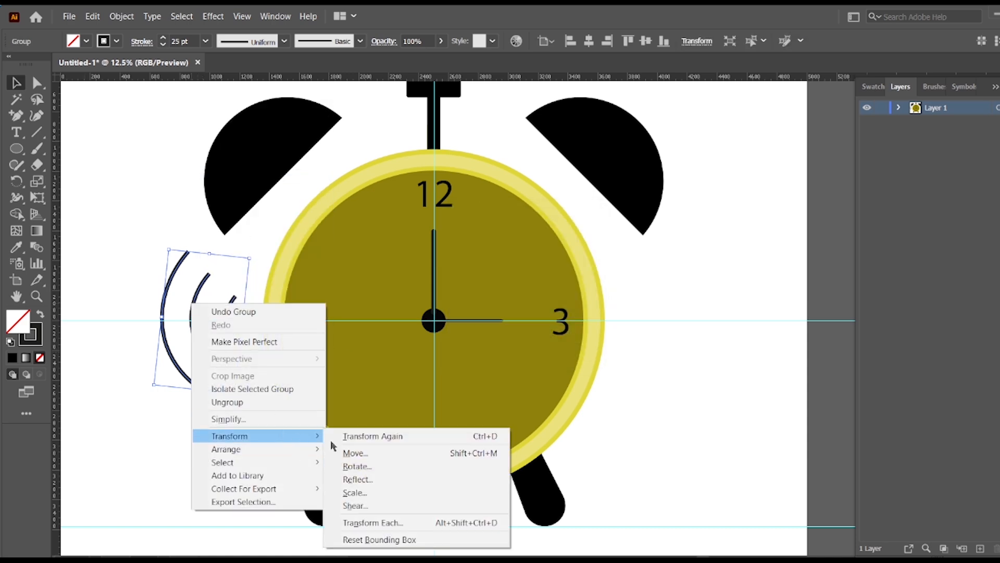
click(367, 480)
click(435, 239)
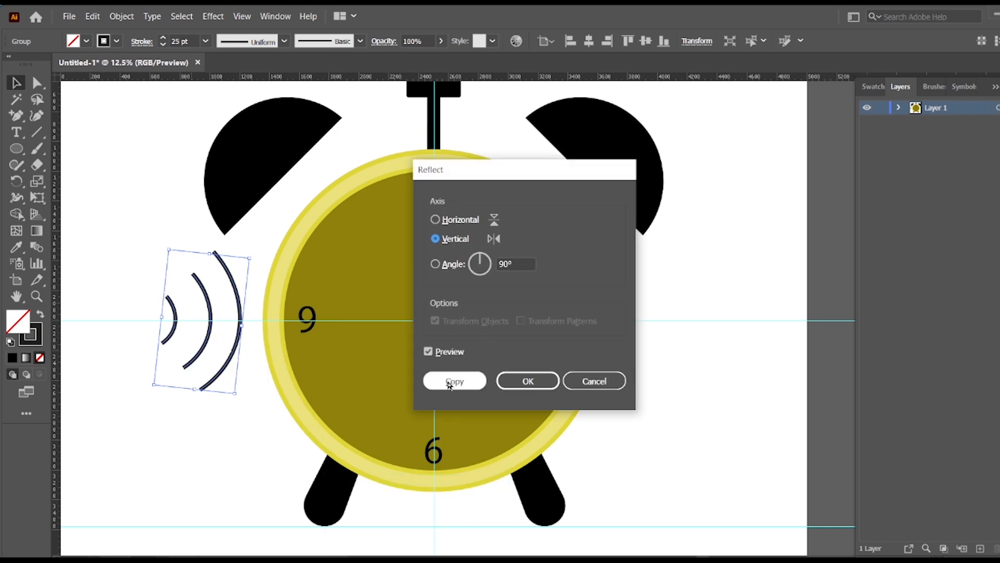
click(455, 380)
drag(233, 274, 692, 307)
click(720, 440)
scroll(714, 437, up, 5)
scroll(712, 436, down, 4)
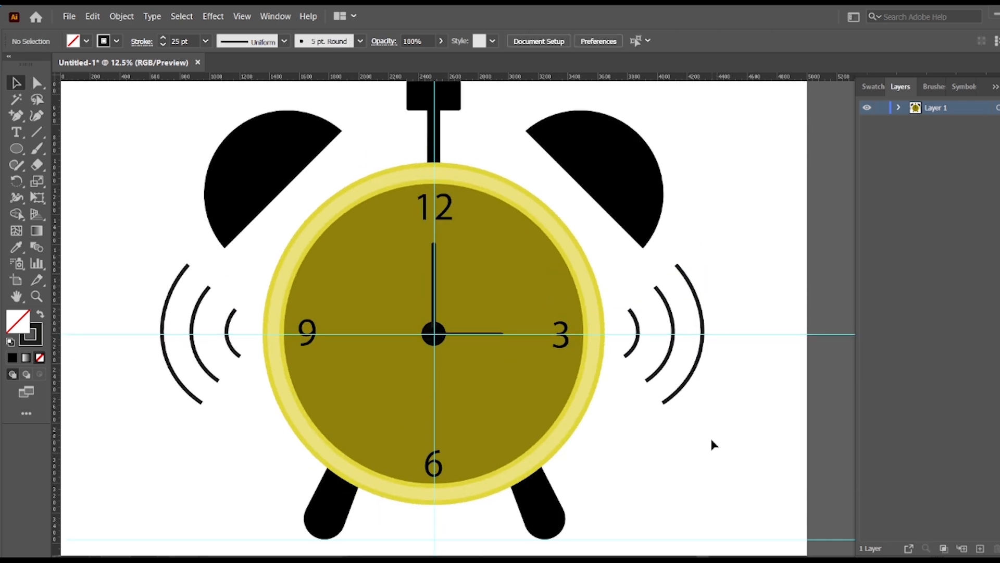
scroll(677, 437, down, 5)
scroll(612, 408, up, 8)
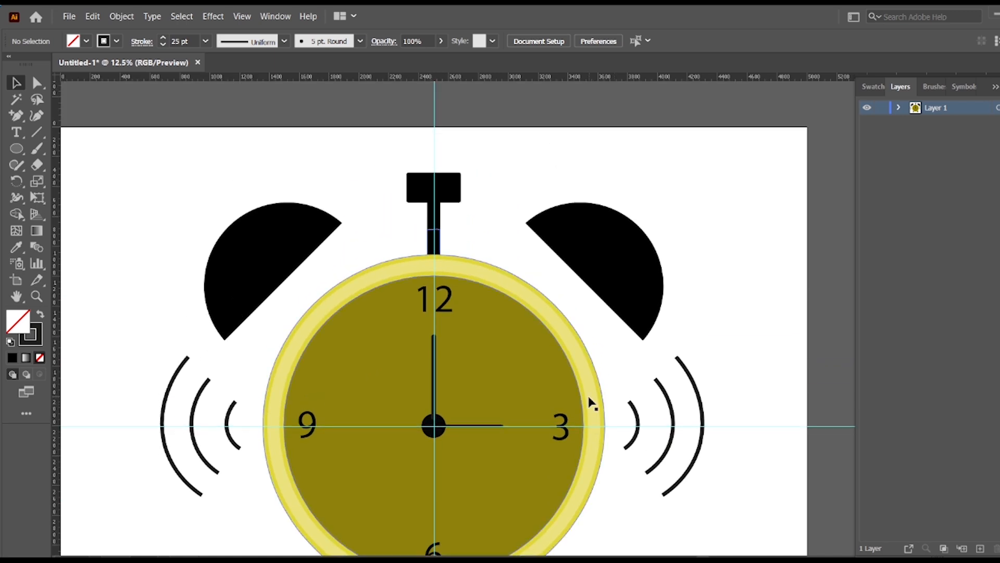
Group the left and right sets of sound-wave arcs and align them on their vertical centre.
scroll(584, 351, down, 3)
click(697, 330)
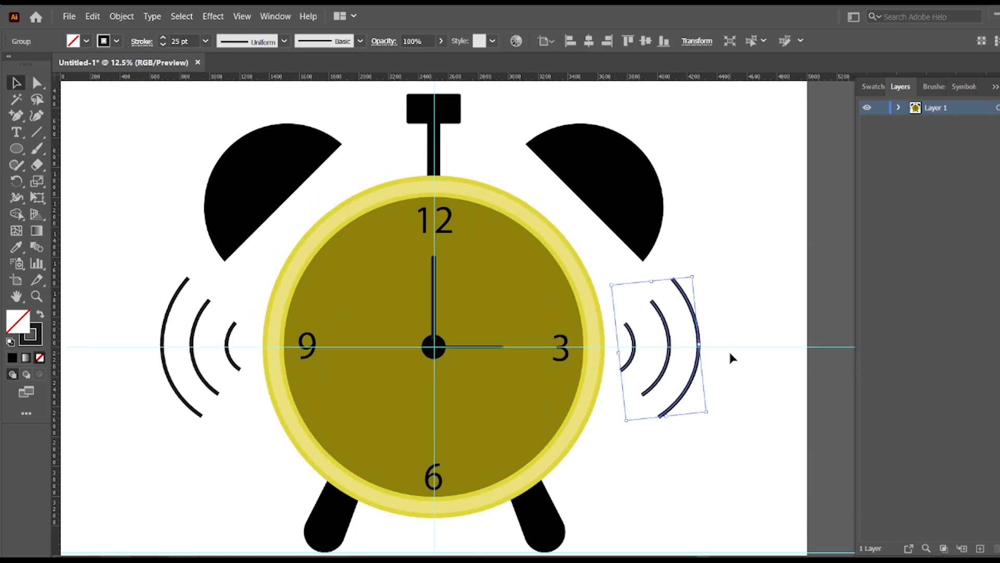
click(714, 338)
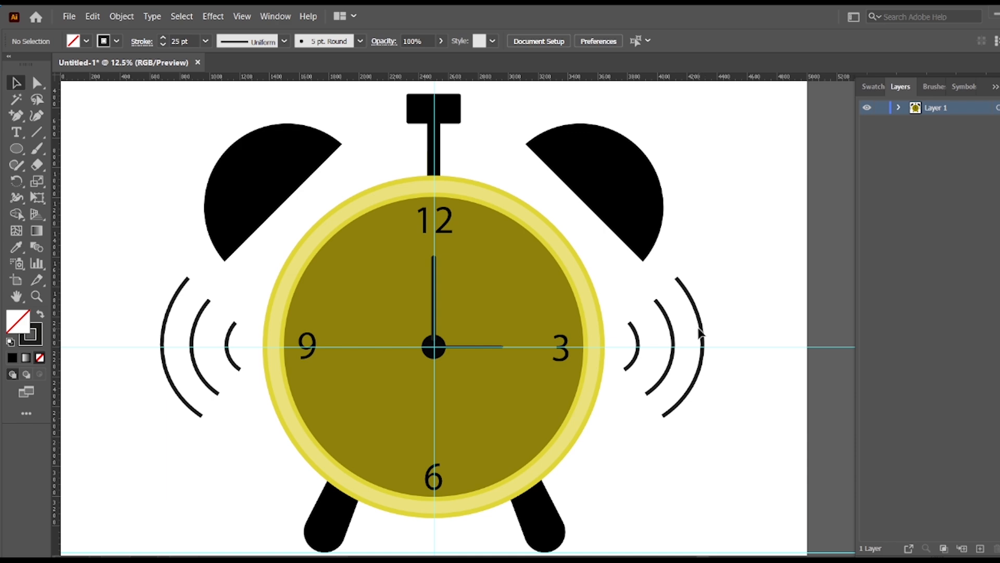
click(702, 331)
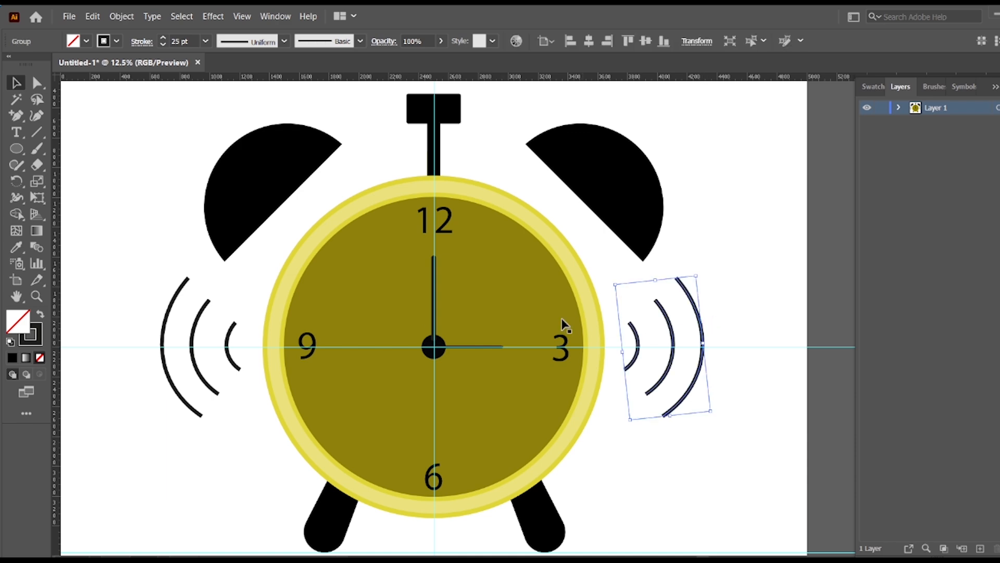
shift+click(167, 312)
right_click(204, 314)
click(224, 400)
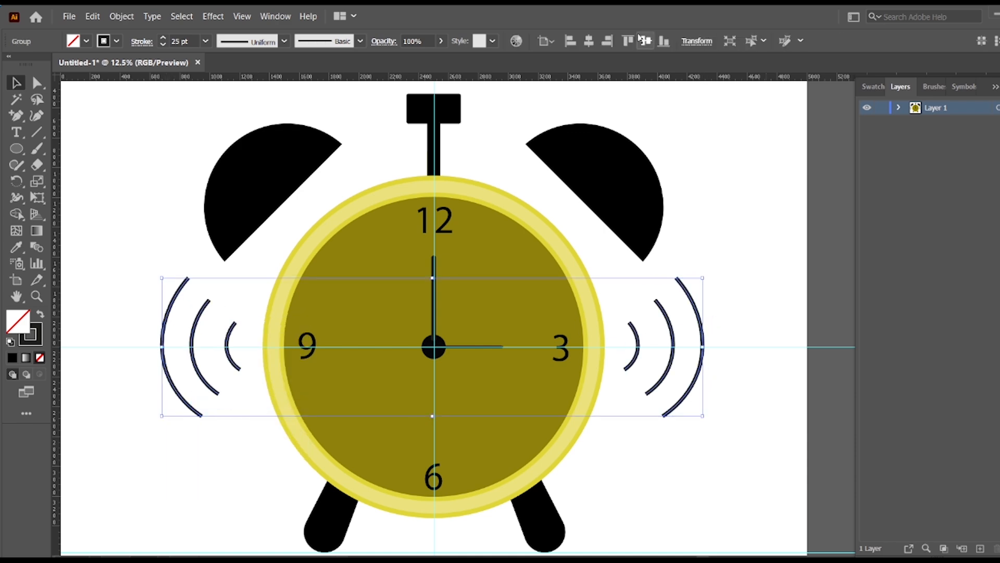
click(772, 183)
Unlock the guides and delete both horizontal guides and the vertical one.
key(ctrl+equal)
key(ctrl+equal)
key(ctrl+equal)
key(ctrl+minus)
key(ctrl+minus)
key(ctrl+minus)
key(ctrl+minus)
key(ctrl+minus)
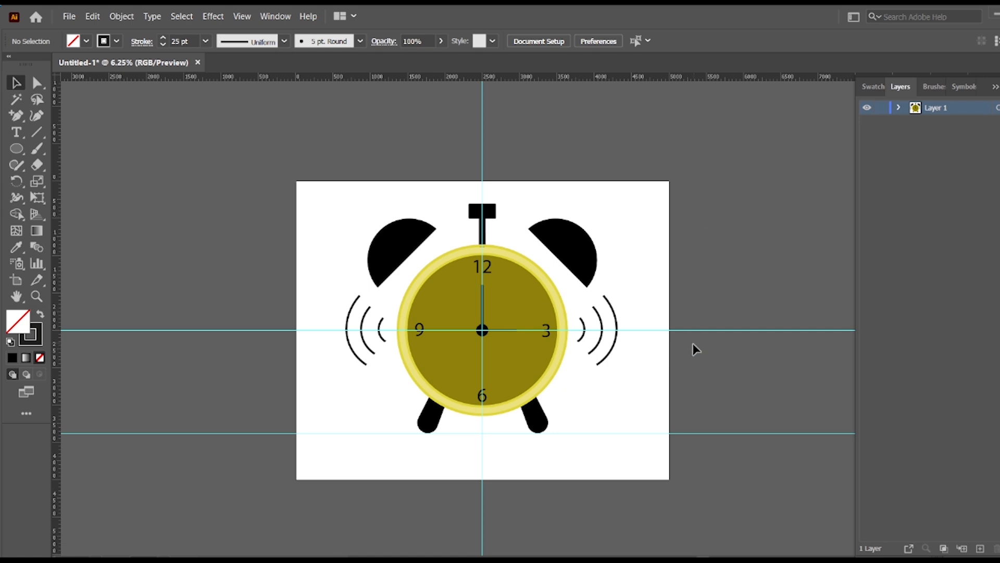
right_click(763, 366)
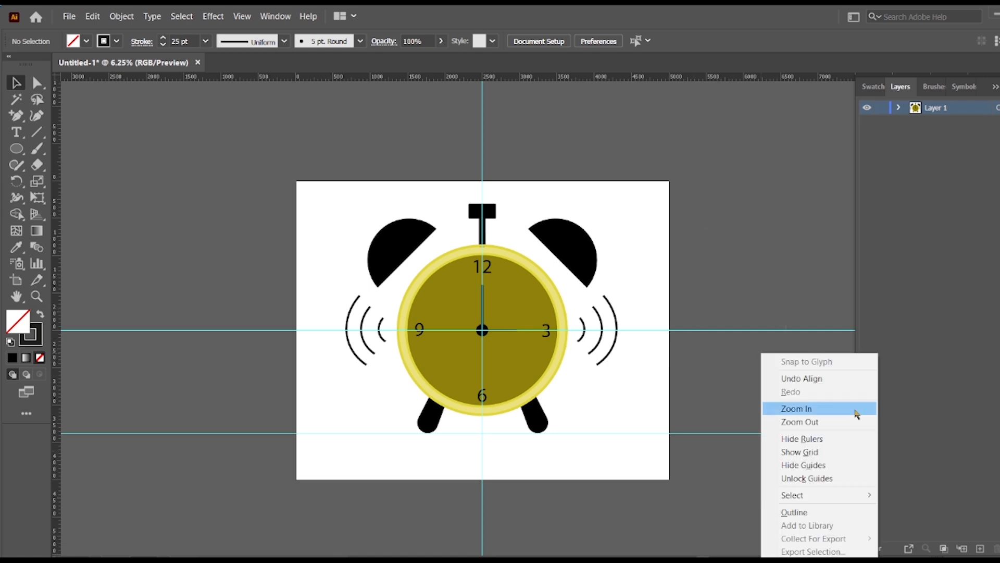
click(828, 478)
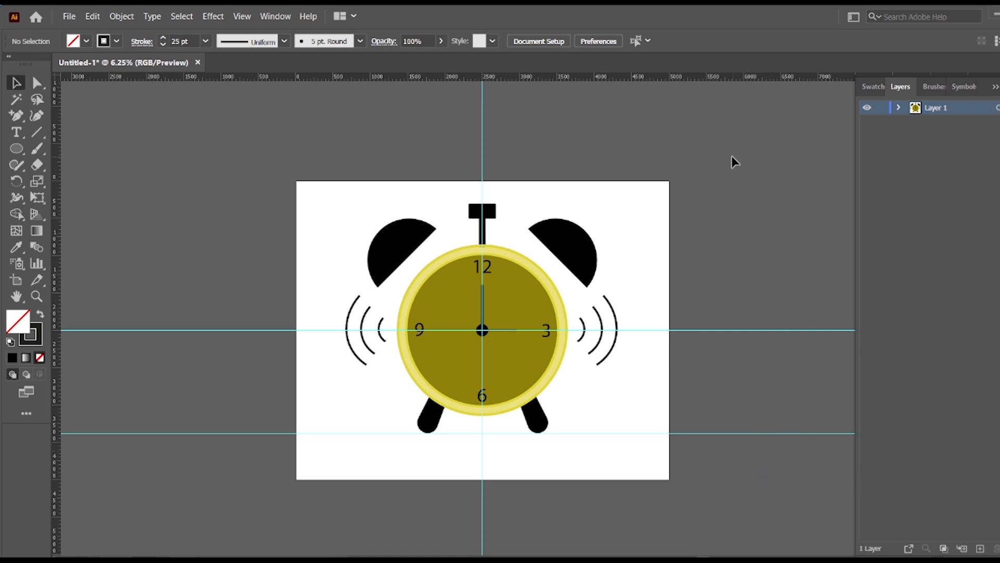
drag(732, 161, 786, 538)
key(Delete)
drag(458, 127, 521, 157)
key(Delete)
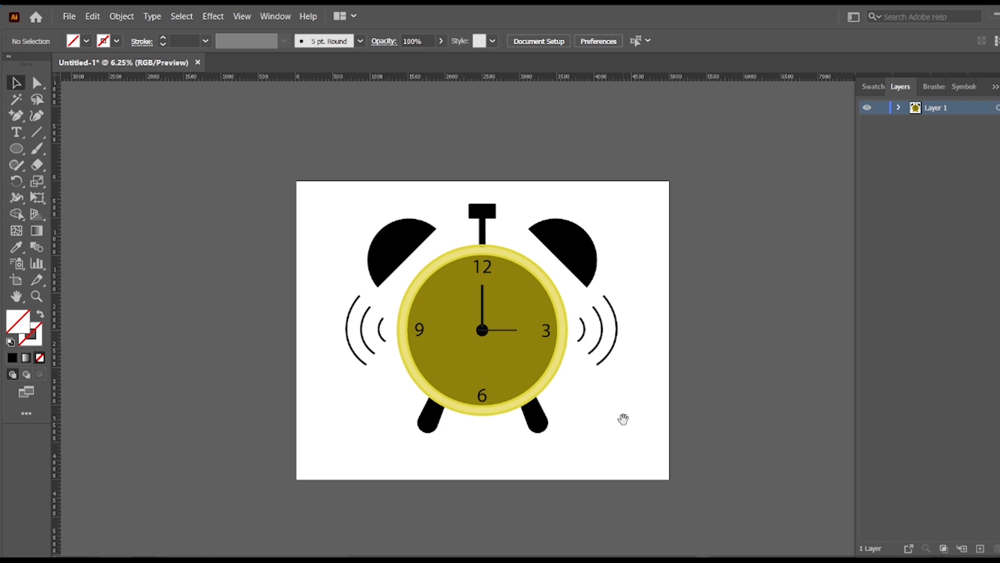
Fill the numerals 12, 3, 6 and 9 with white (FFFFFF).
scroll(622, 421, right, 3)
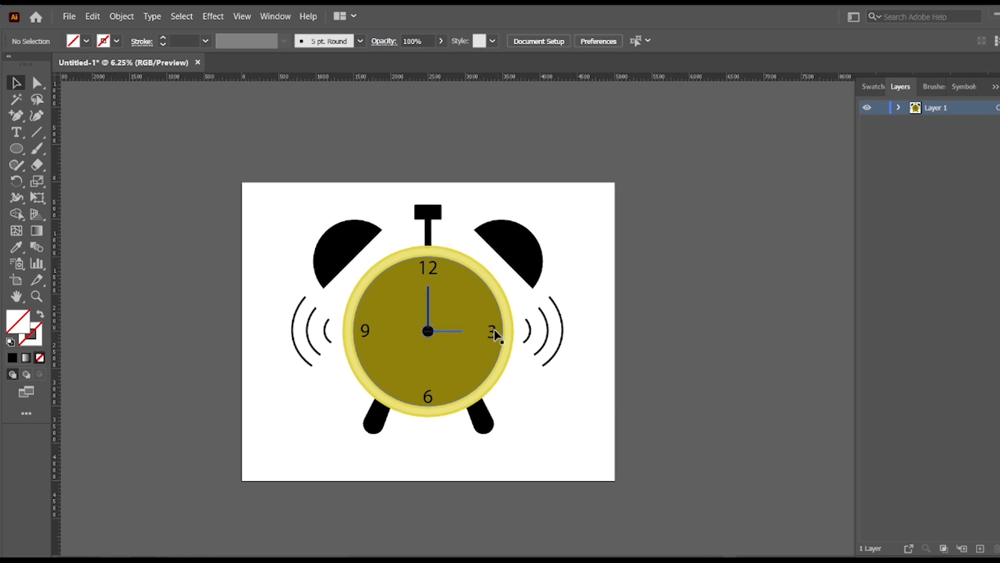
click(493, 330)
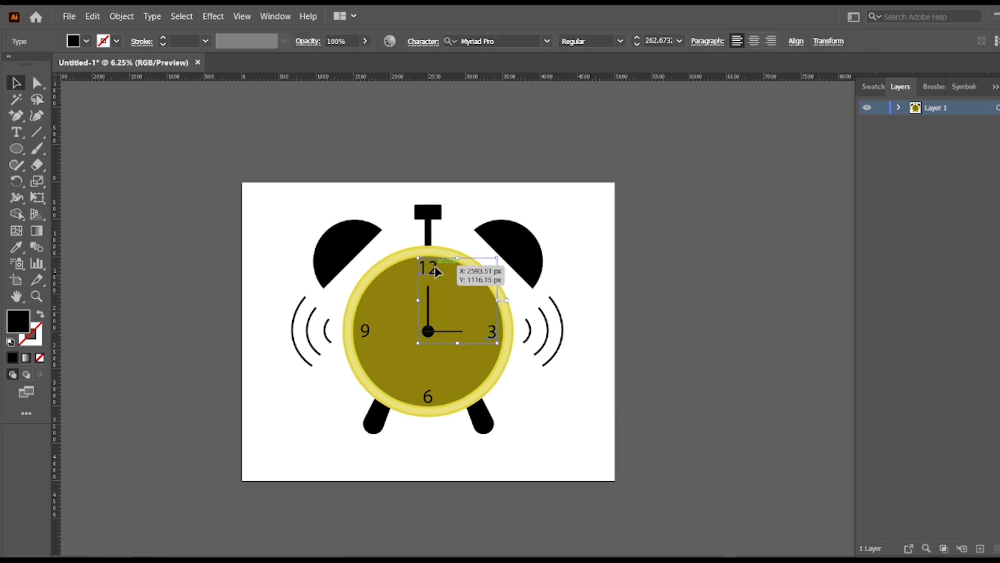
shift+click(364, 330)
shift+click(427, 398)
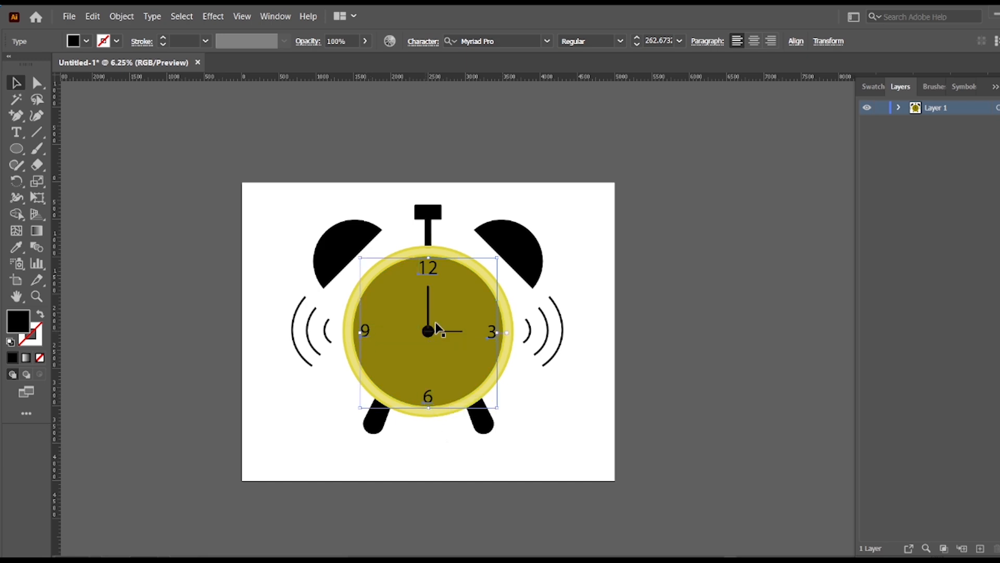
double_click(17, 321)
click(346, 203)
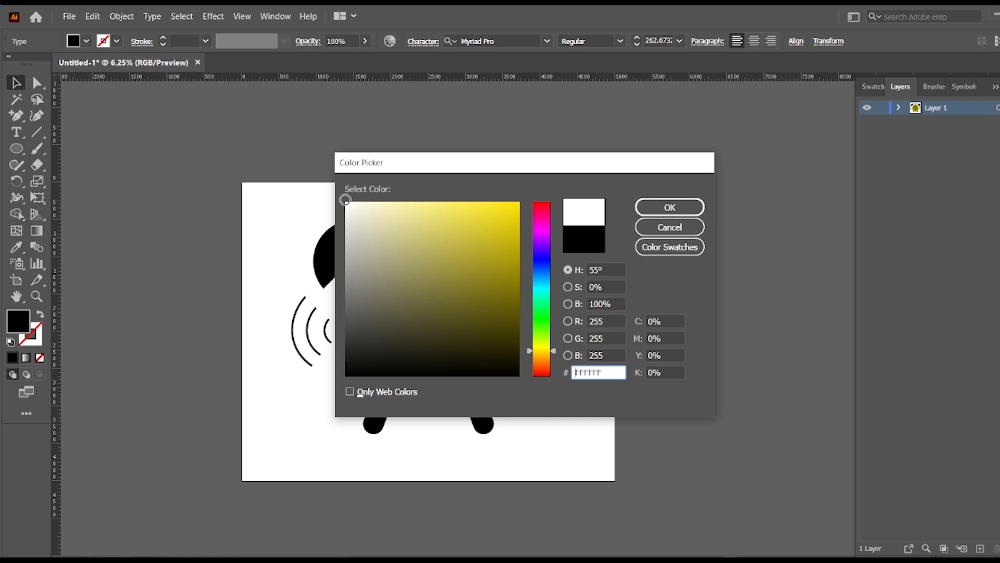
click(670, 207)
click(697, 347)
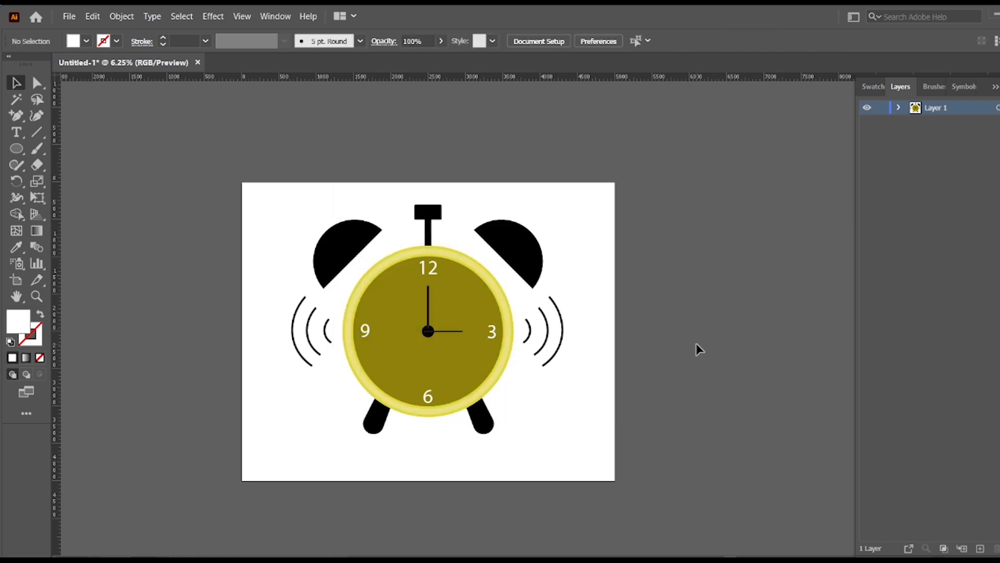
scroll(651, 323, up, 1)
click(532, 284)
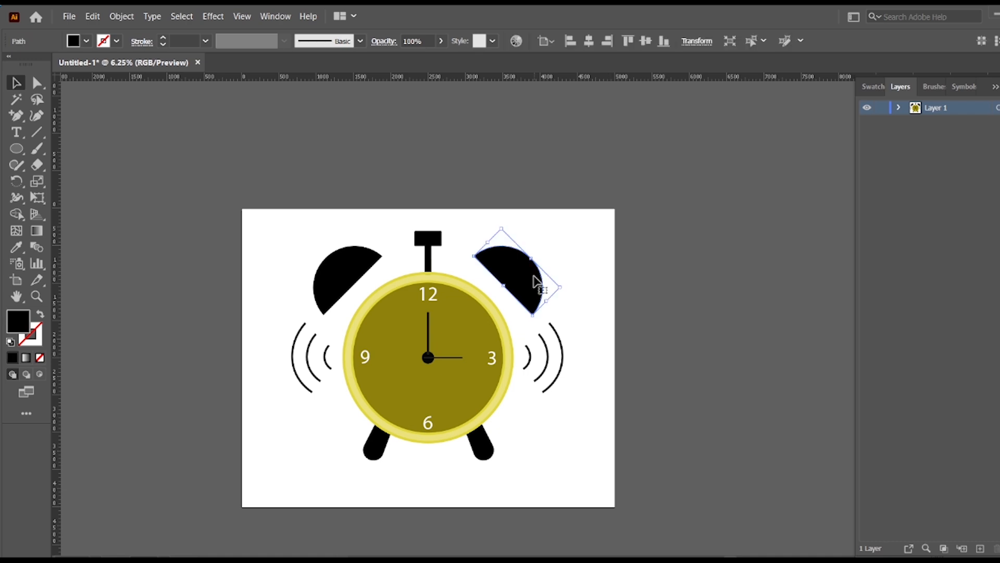
shift+click(336, 267)
shift+click(380, 448)
drag(488, 458, 491, 461)
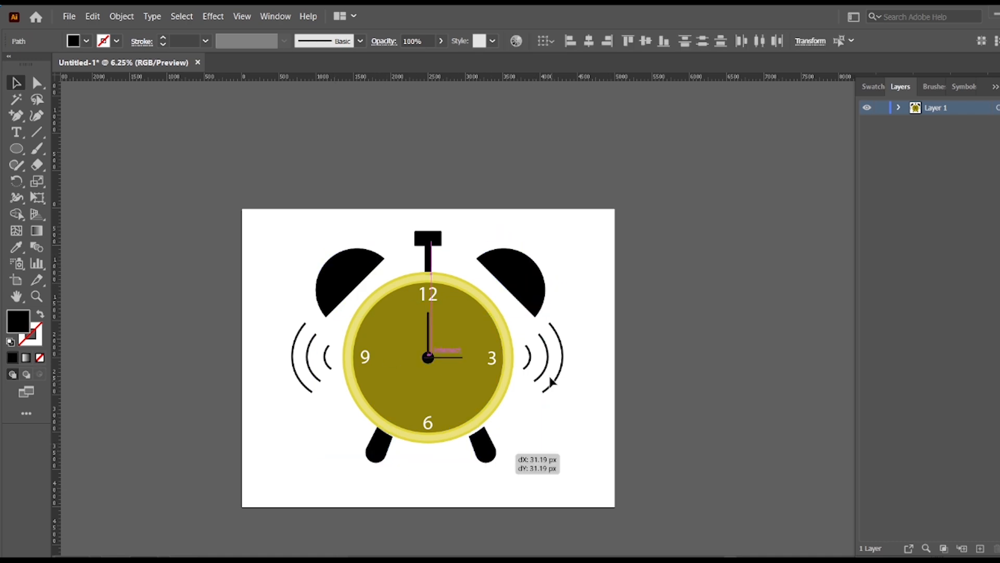
key(z)
key(ctrl+z)
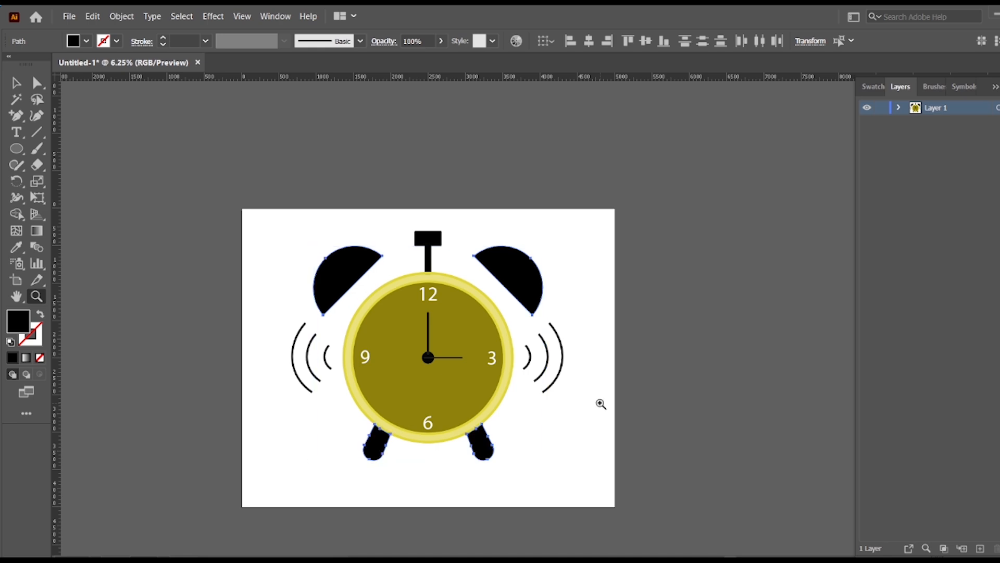
click(610, 302)
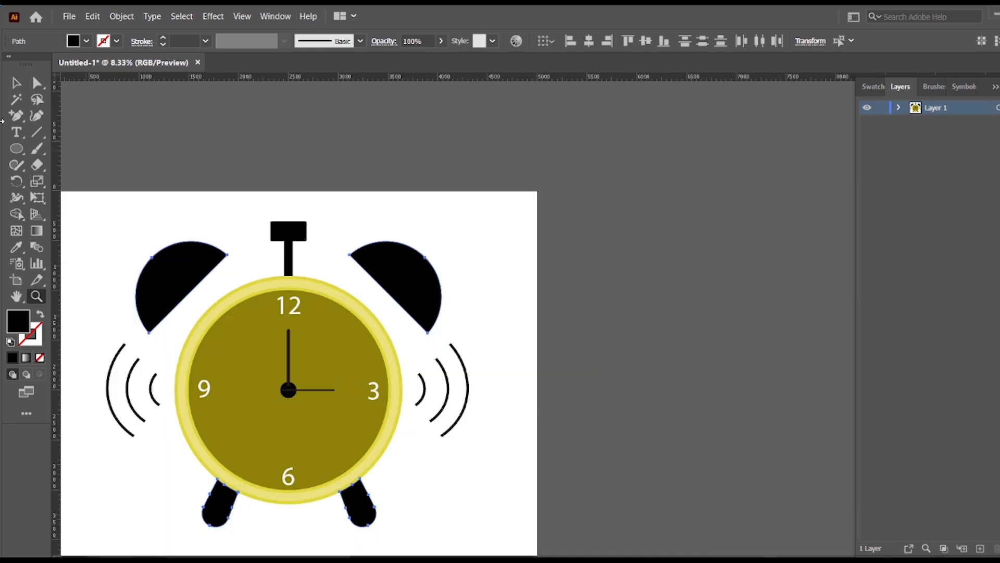
click(16, 82)
drag(587, 276, 764, 260)
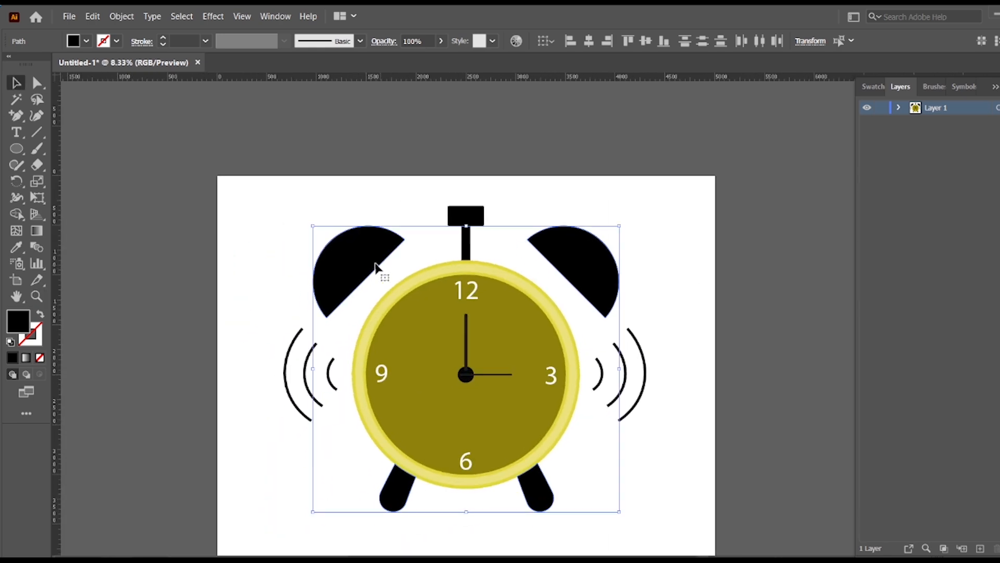
click(658, 208)
Fill both bells, the hammer and both legs with the light yellow sampled from the clock's ring.
click(361, 259)
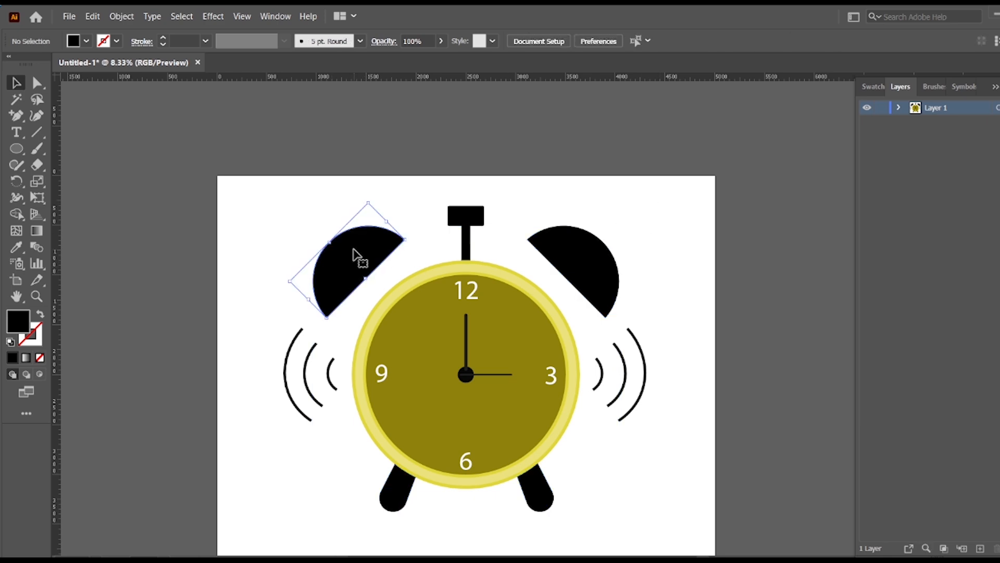
shift+click(466, 220)
shift+click(587, 259)
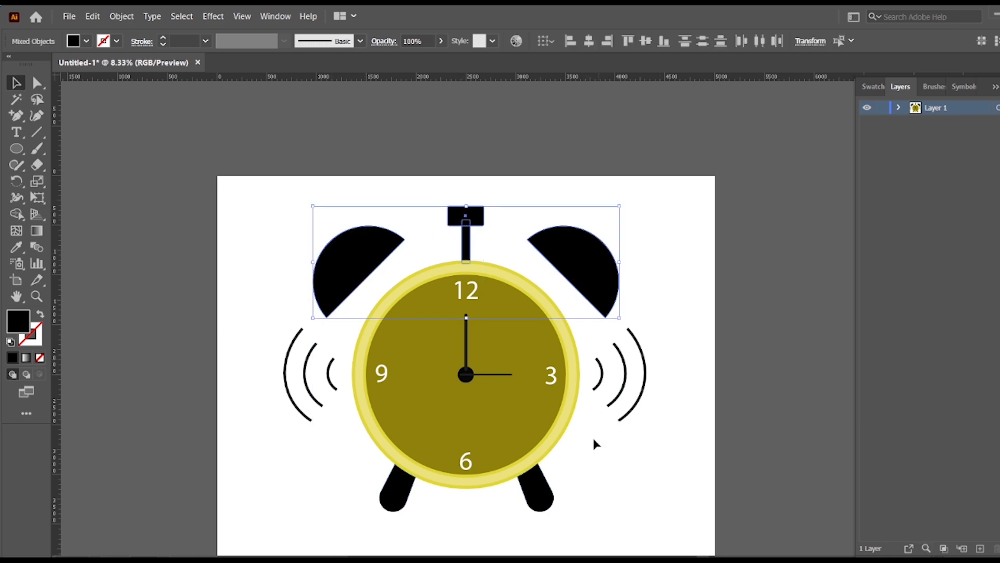
shift+click(542, 495)
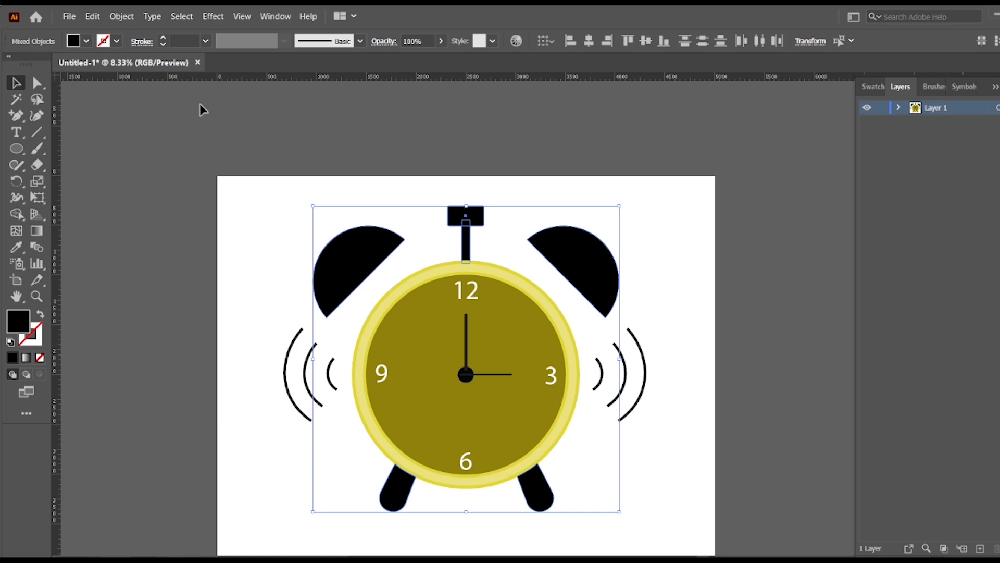
click(16, 247)
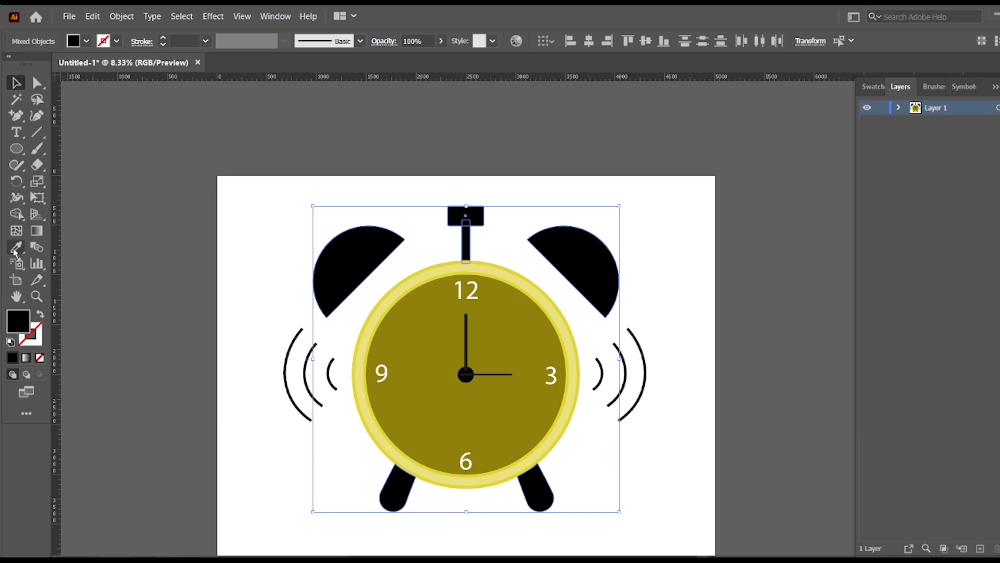
click(406, 284)
key(v)
click(119, 163)
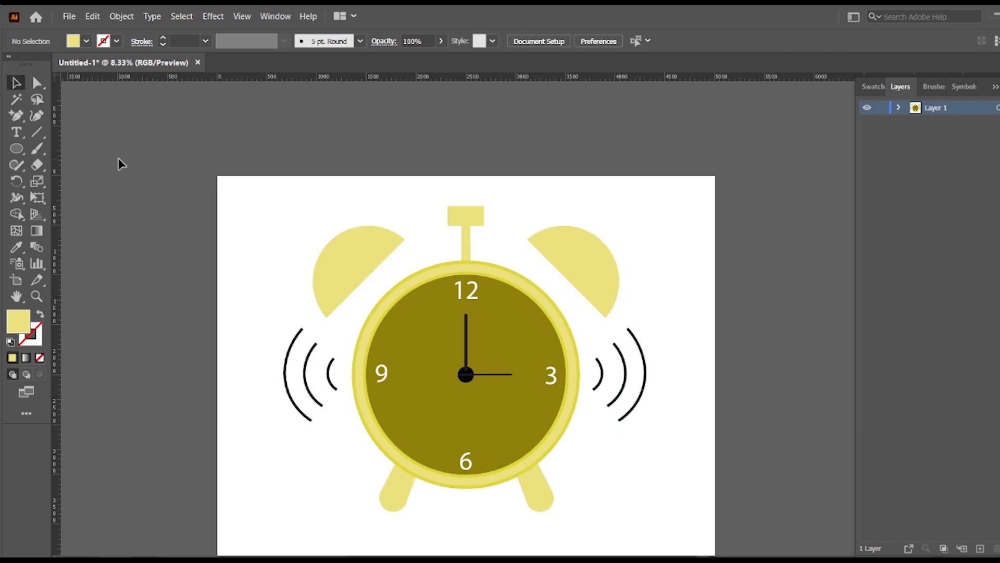
Expand the stroked sound-wave arcs on both sides of the clock into filled shapes.
scroll(559, 443, down, 1)
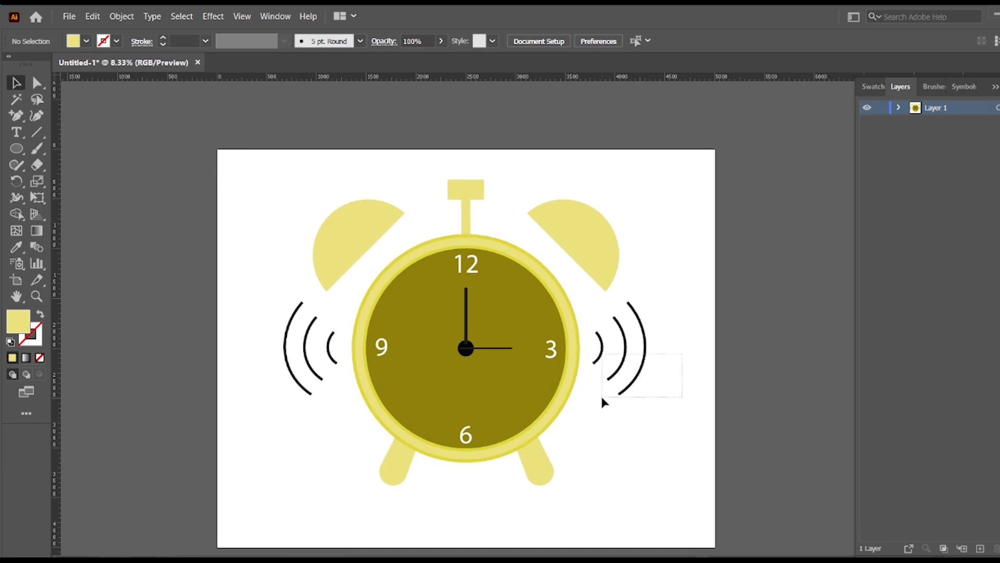
drag(602, 401, 600, 403)
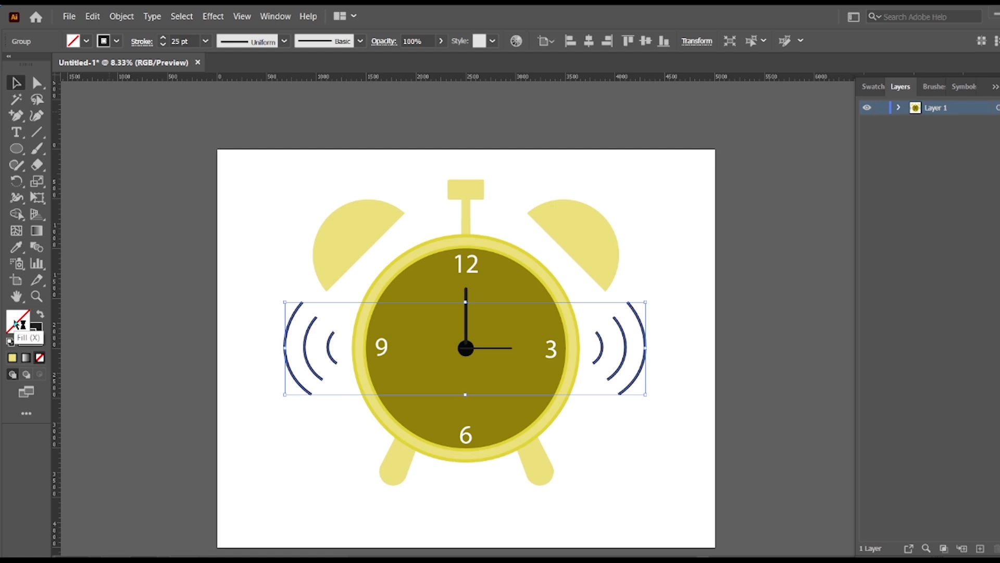
click(121, 16)
click(135, 160)
key(Return)
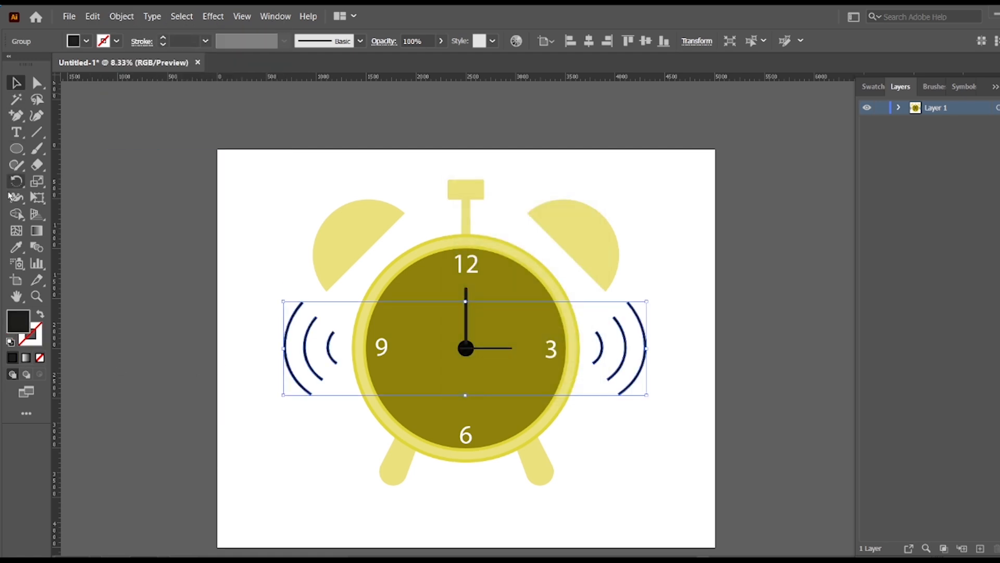
Try recolouring the sound-wave arcs with the light yellow sampled from the bell, and undo it.
click(17, 247)
click(383, 215)
click(15, 82)
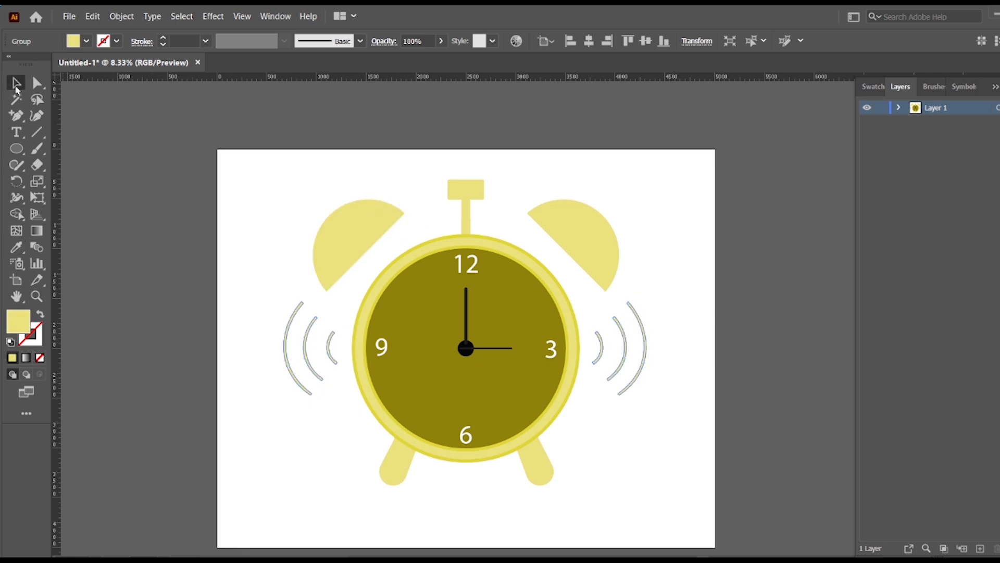
click(161, 189)
scroll(118, 165, down, 3)
scroll(120, 165, up, 3)
drag(240, 181, 653, 395)
right_click(415, 313)
click(458, 319)
click(316, 188)
Group all parts of the clock together with the sound-wave arcs.
drag(759, 533, 706, 470)
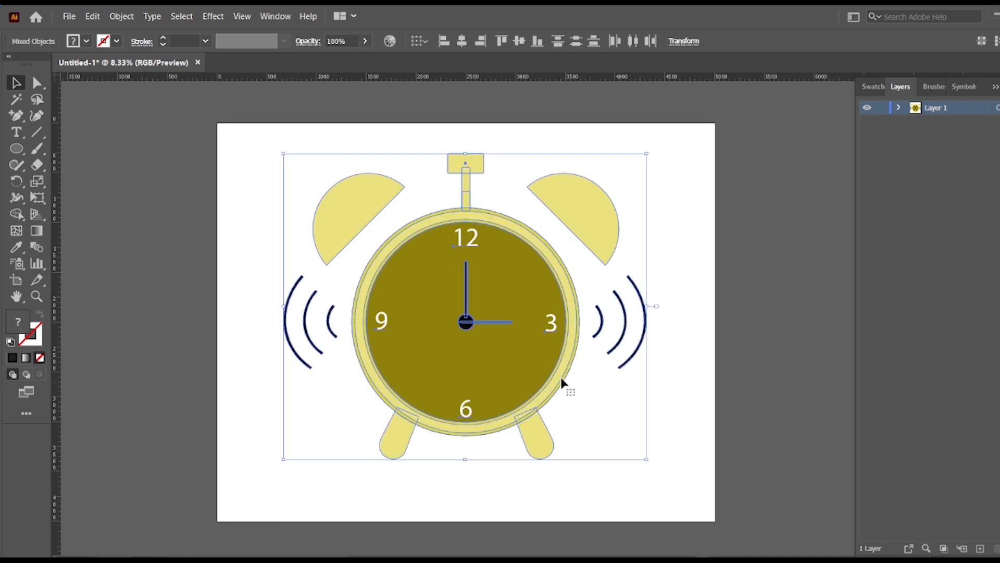
right_click(532, 360)
click(590, 450)
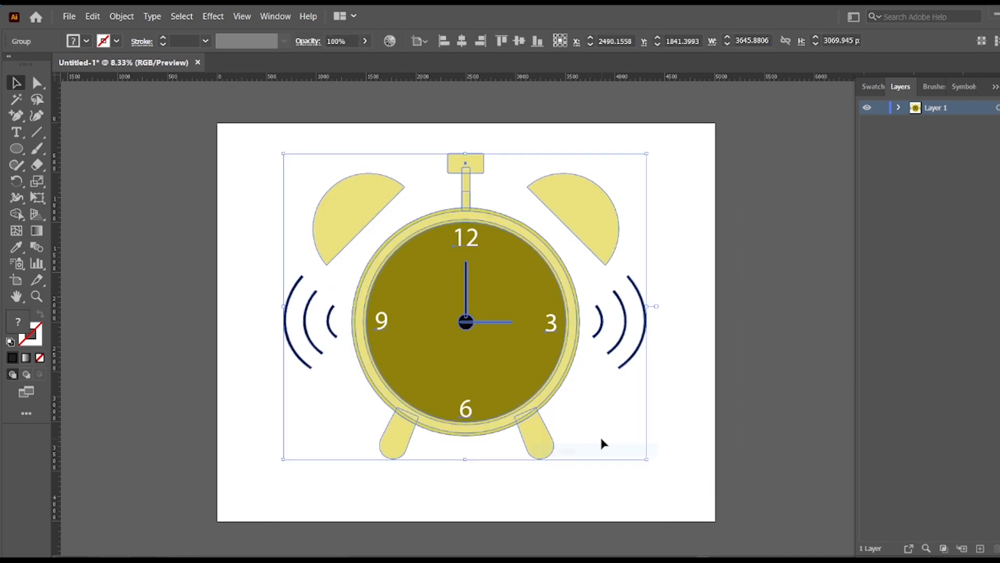
click(239, 310)
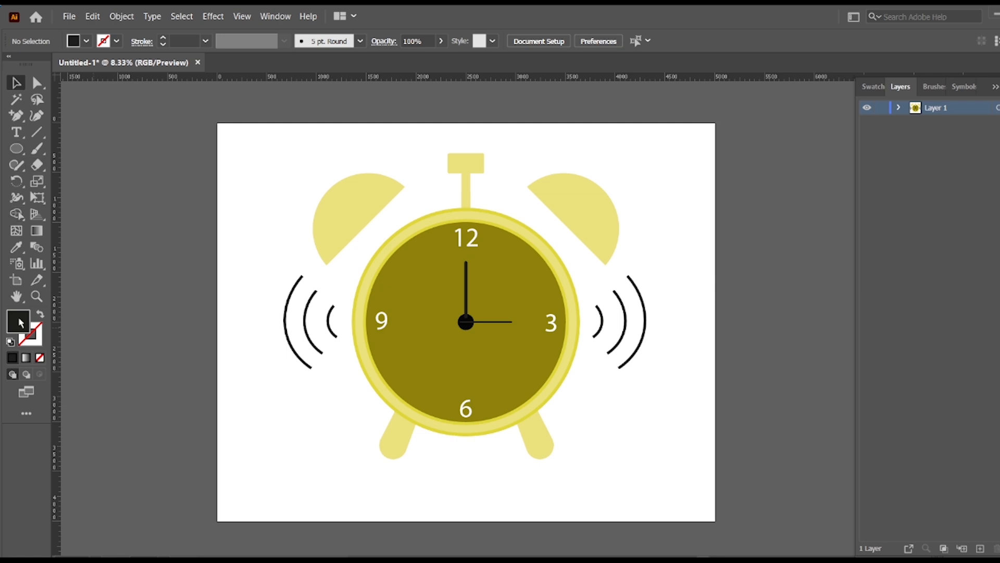
Check the current dark fill colour without changing it and ungroup the whole clock illustration.
double_click(21, 323)
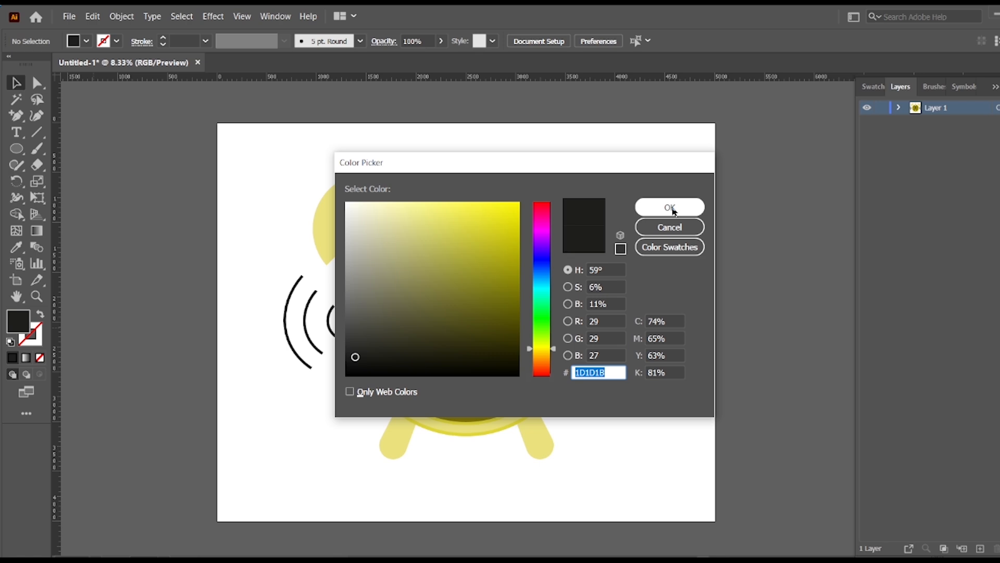
key(Return)
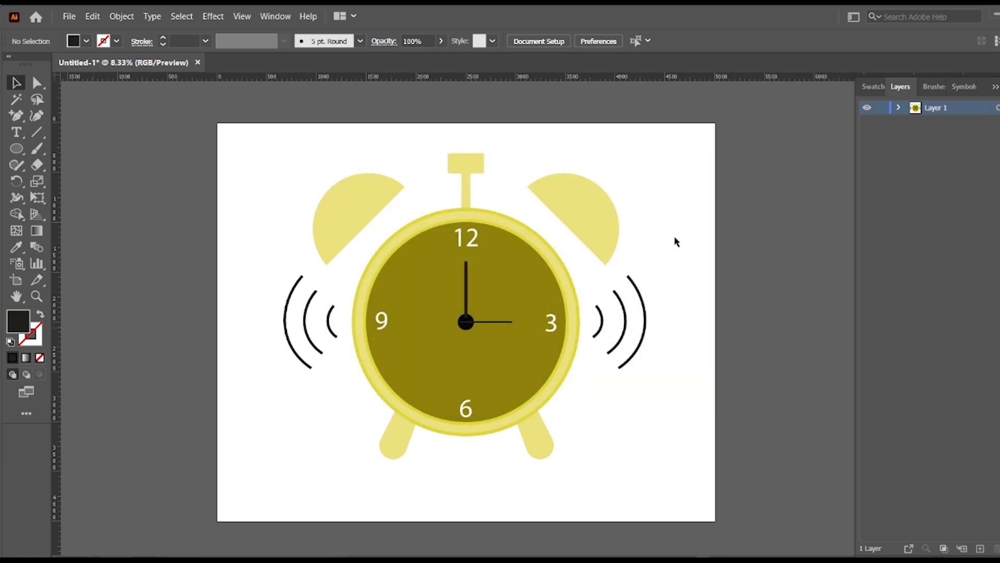
click(644, 308)
right_click(644, 306)
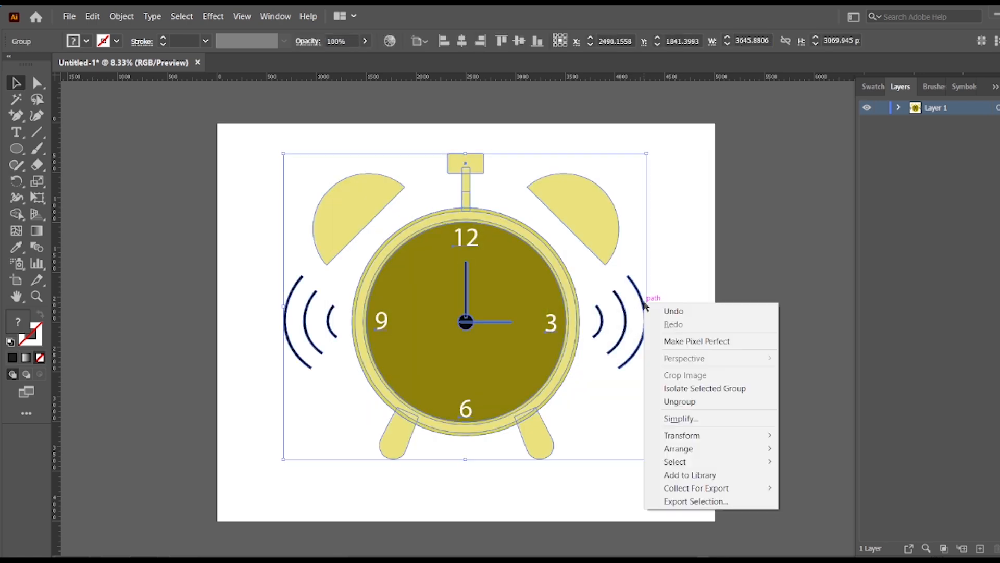
click(680, 401)
Fill the sound-wave arcs with the light yellow sampled from the bell.
click(654, 315)
click(647, 312)
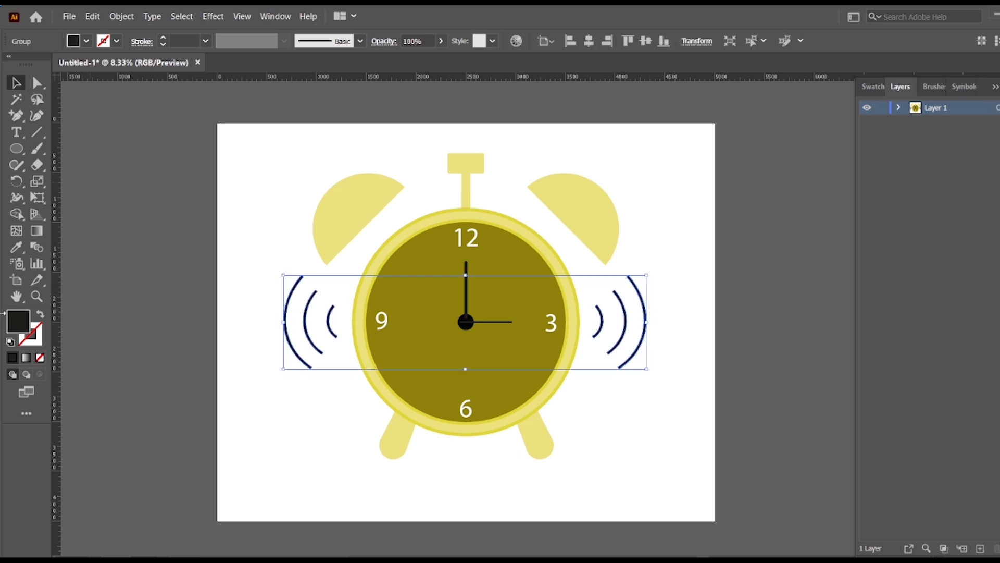
click(17, 247)
click(354, 205)
key(v)
Undo the mistaken clipping mask and group the whole clock with its light yellow arcs.
drag(240, 139, 645, 460)
right_click(524, 362)
click(571, 462)
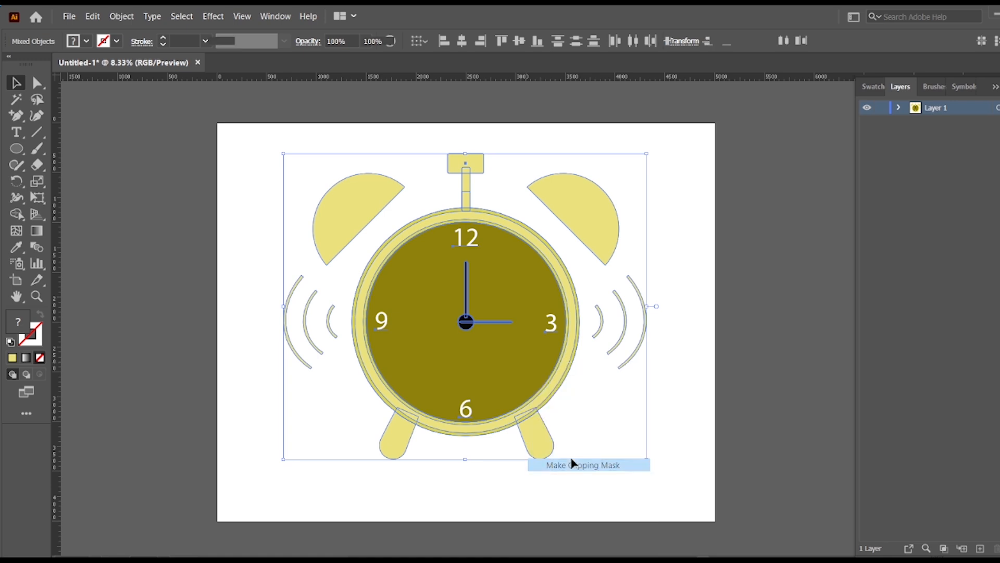
key(ctrl+z)
right_click(461, 382)
click(641, 222)
click(658, 218)
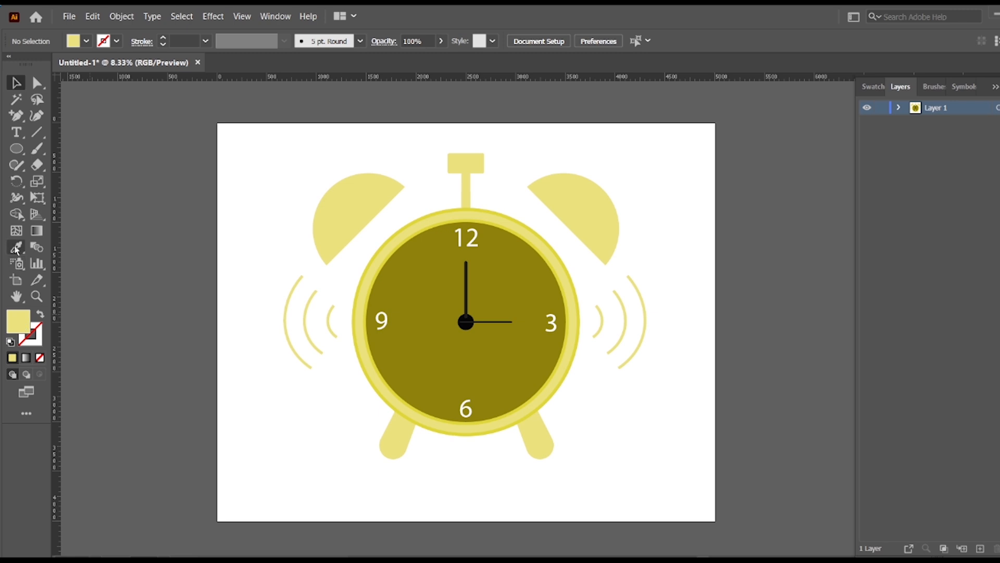
Draw a rectangle covering the whole artboard, filled with a very dark olive-black and without a stroke.
double_click(16, 327)
drag(385, 345, 359, 348)
click(669, 207)
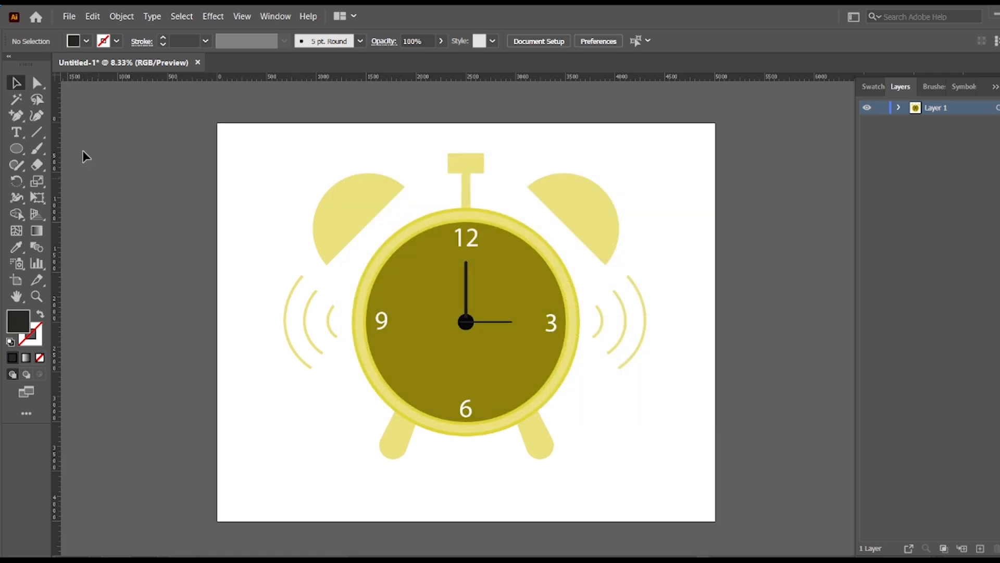
drag(16, 149, 123, 150)
drag(215, 123, 715, 523)
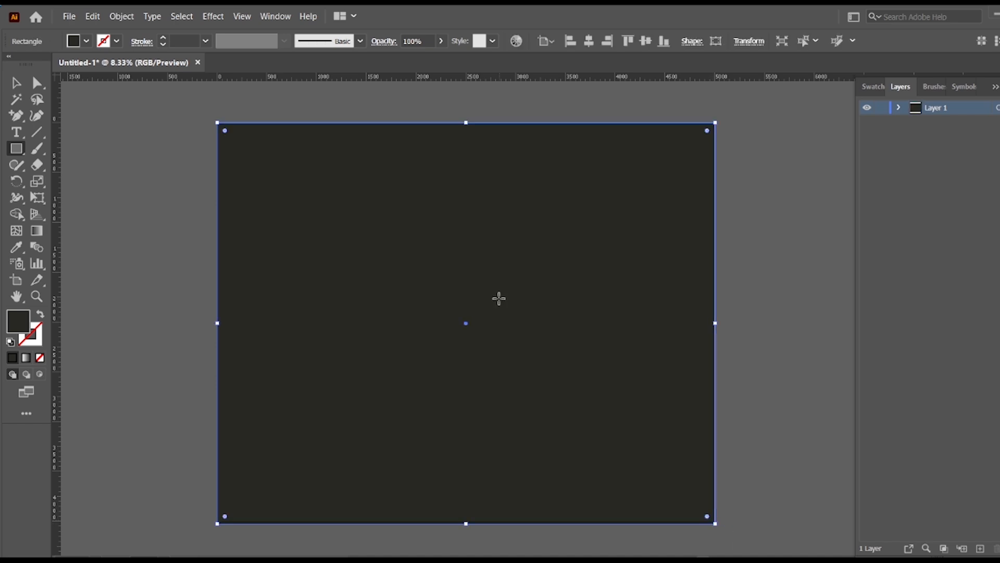